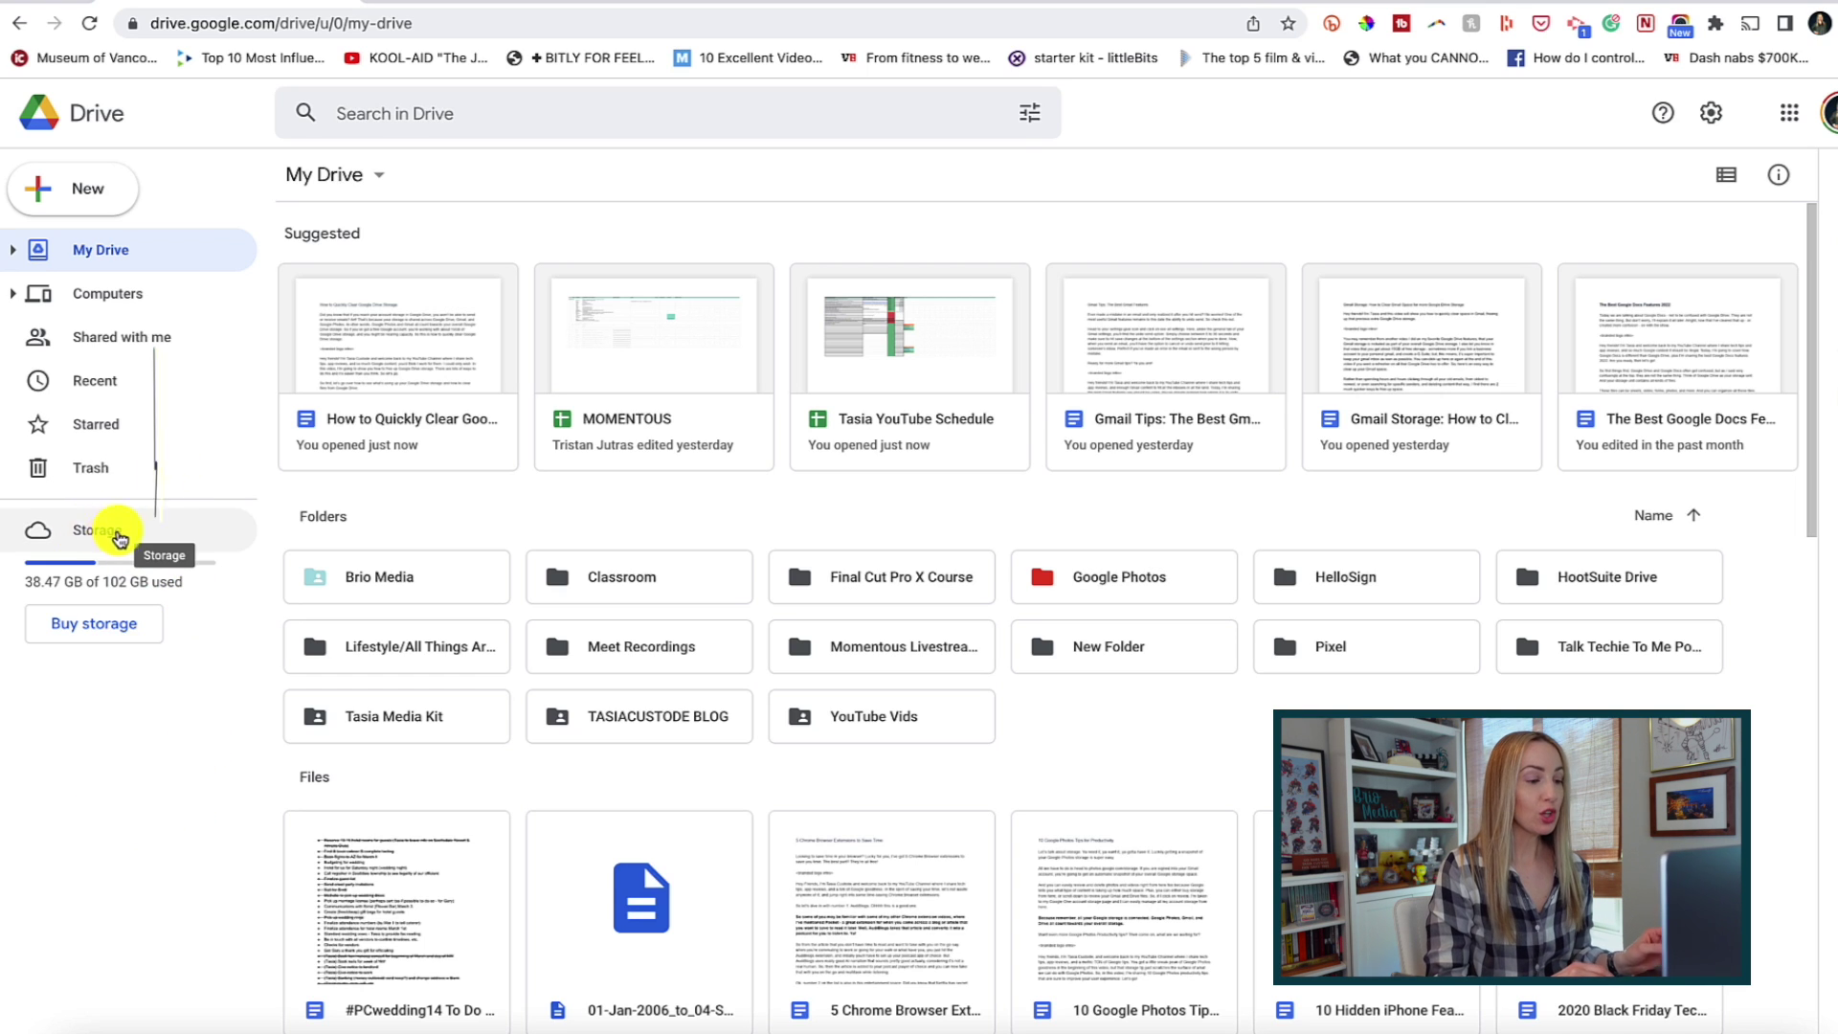
# - Rank Drive files by storage used, check the 1.83 GB recording's location, then view storage plans
pyautogui.click(131, 539)
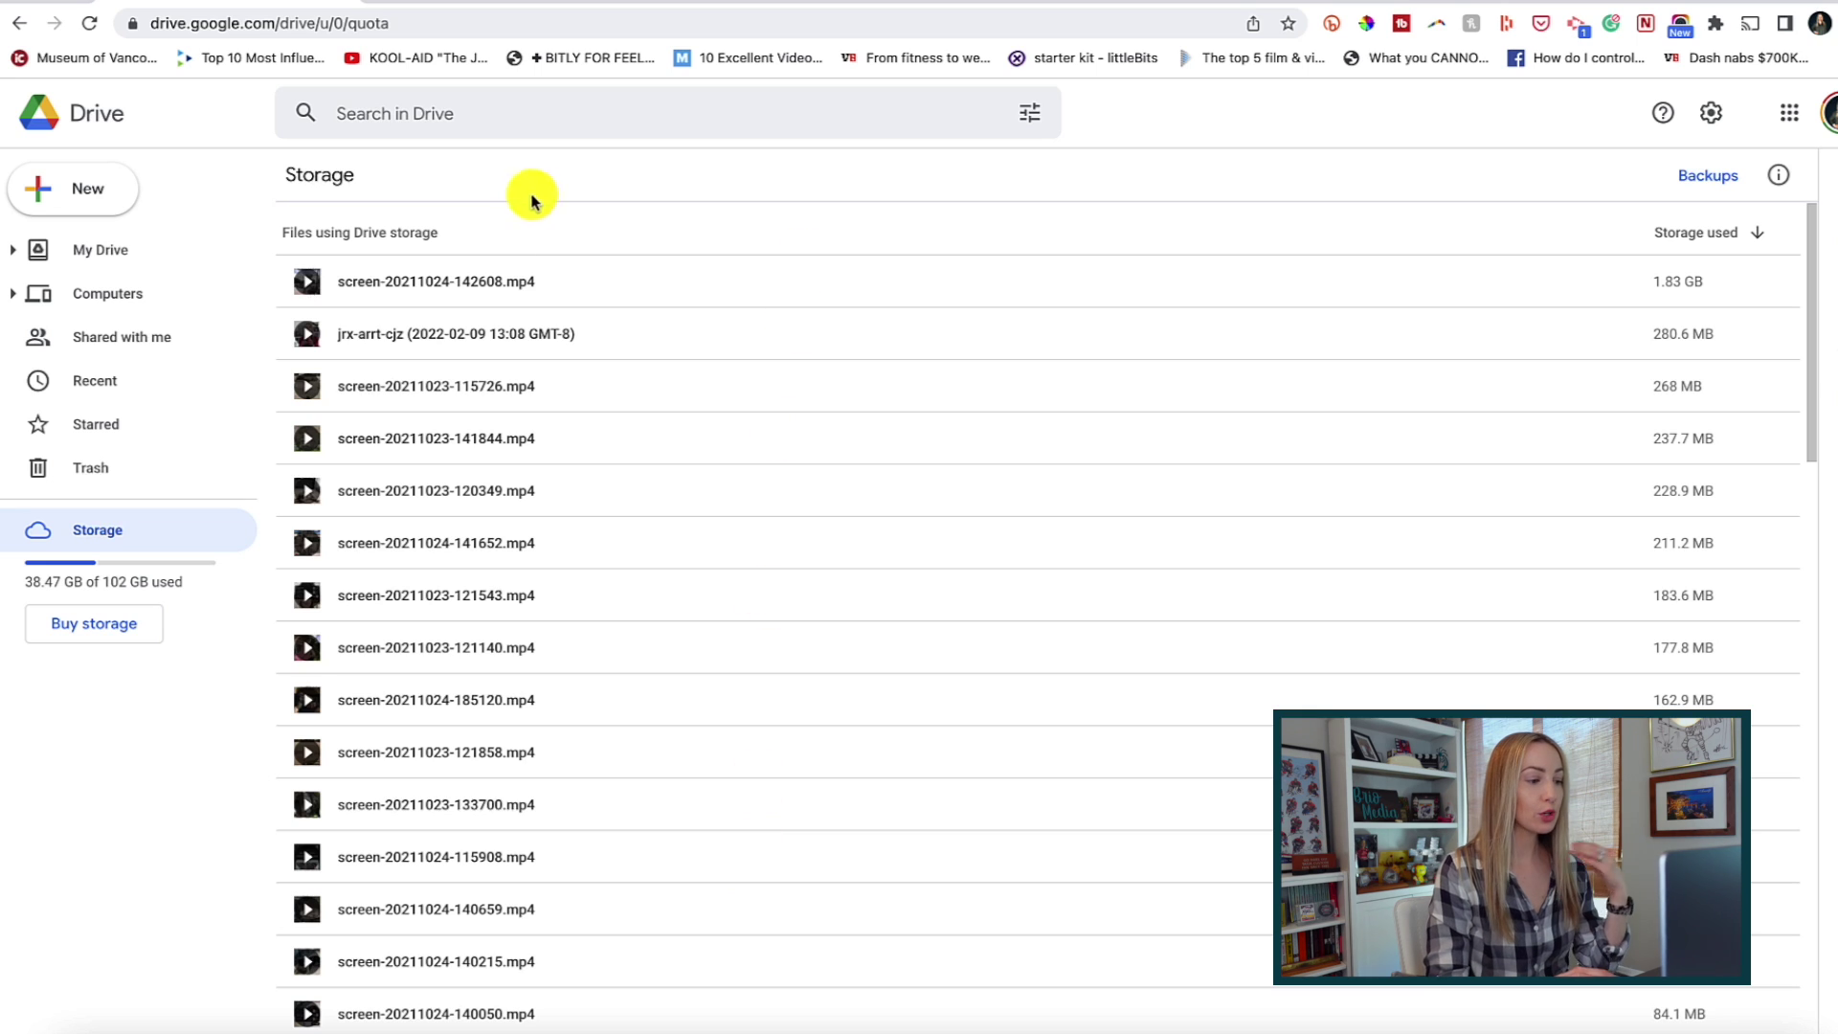
pyautogui.click(607, 338)
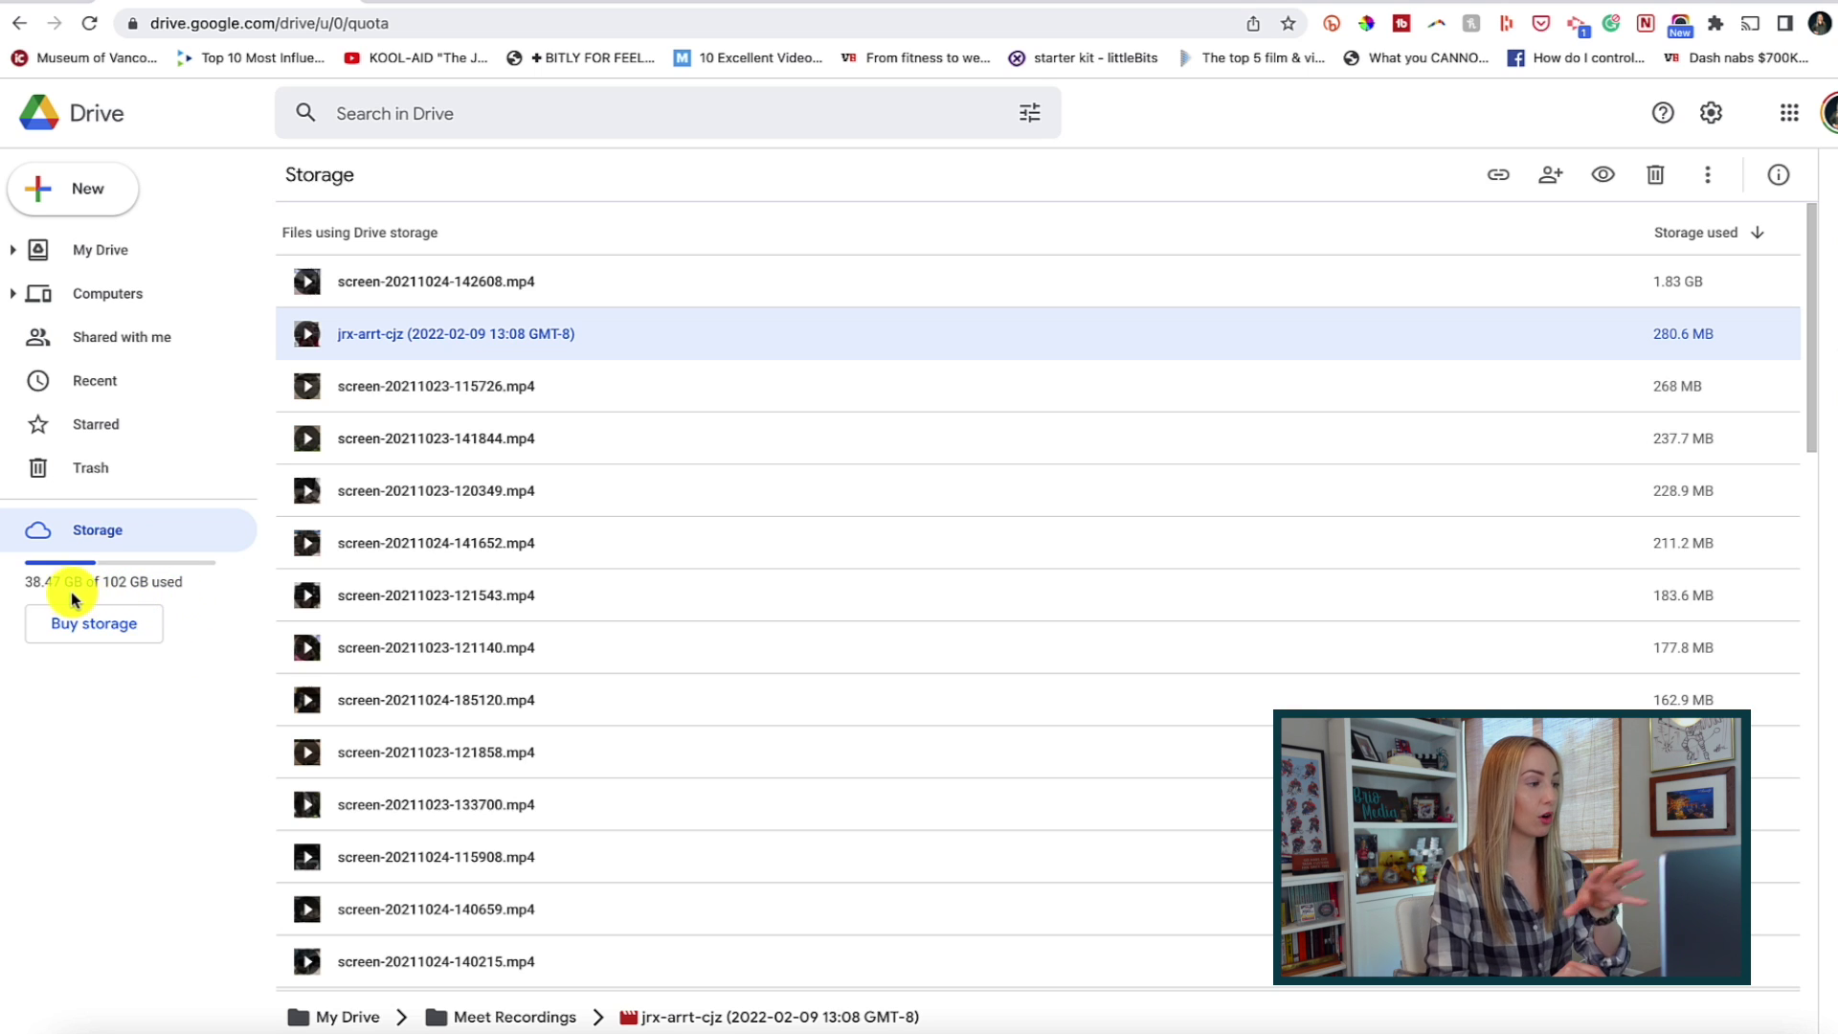
pyautogui.click(182, 591)
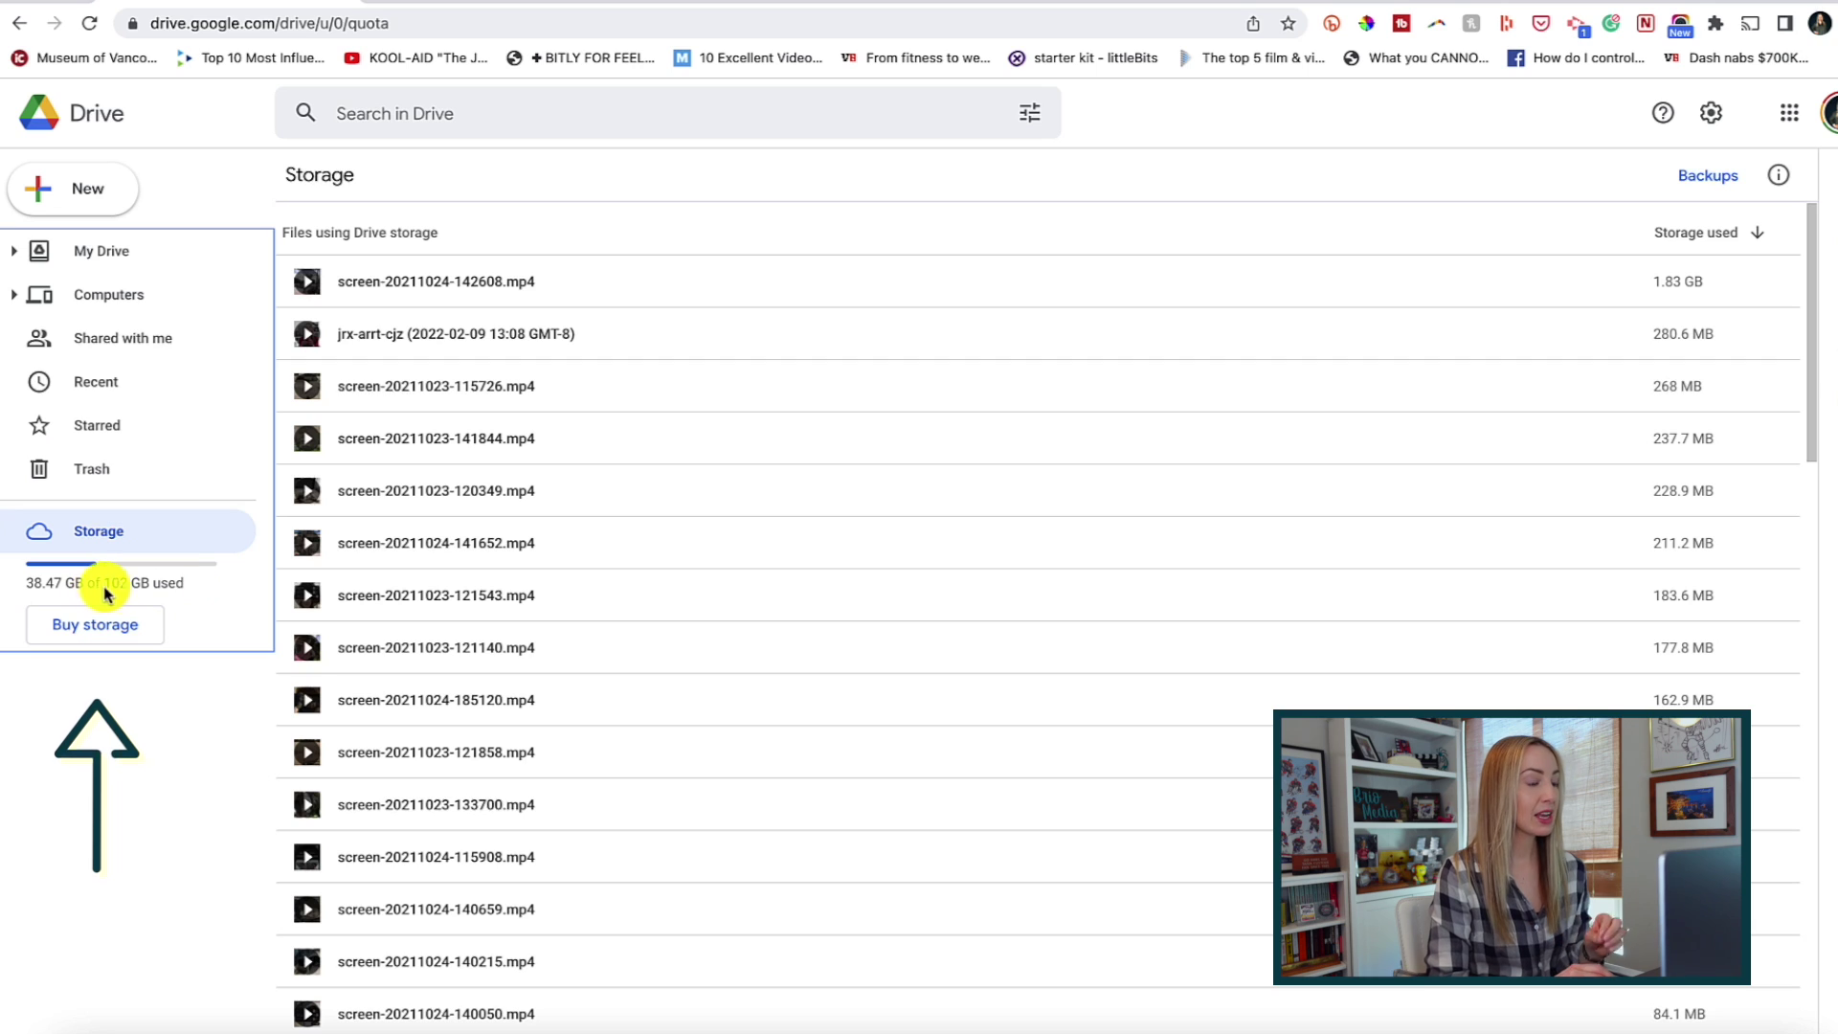
pyautogui.click(204, 704)
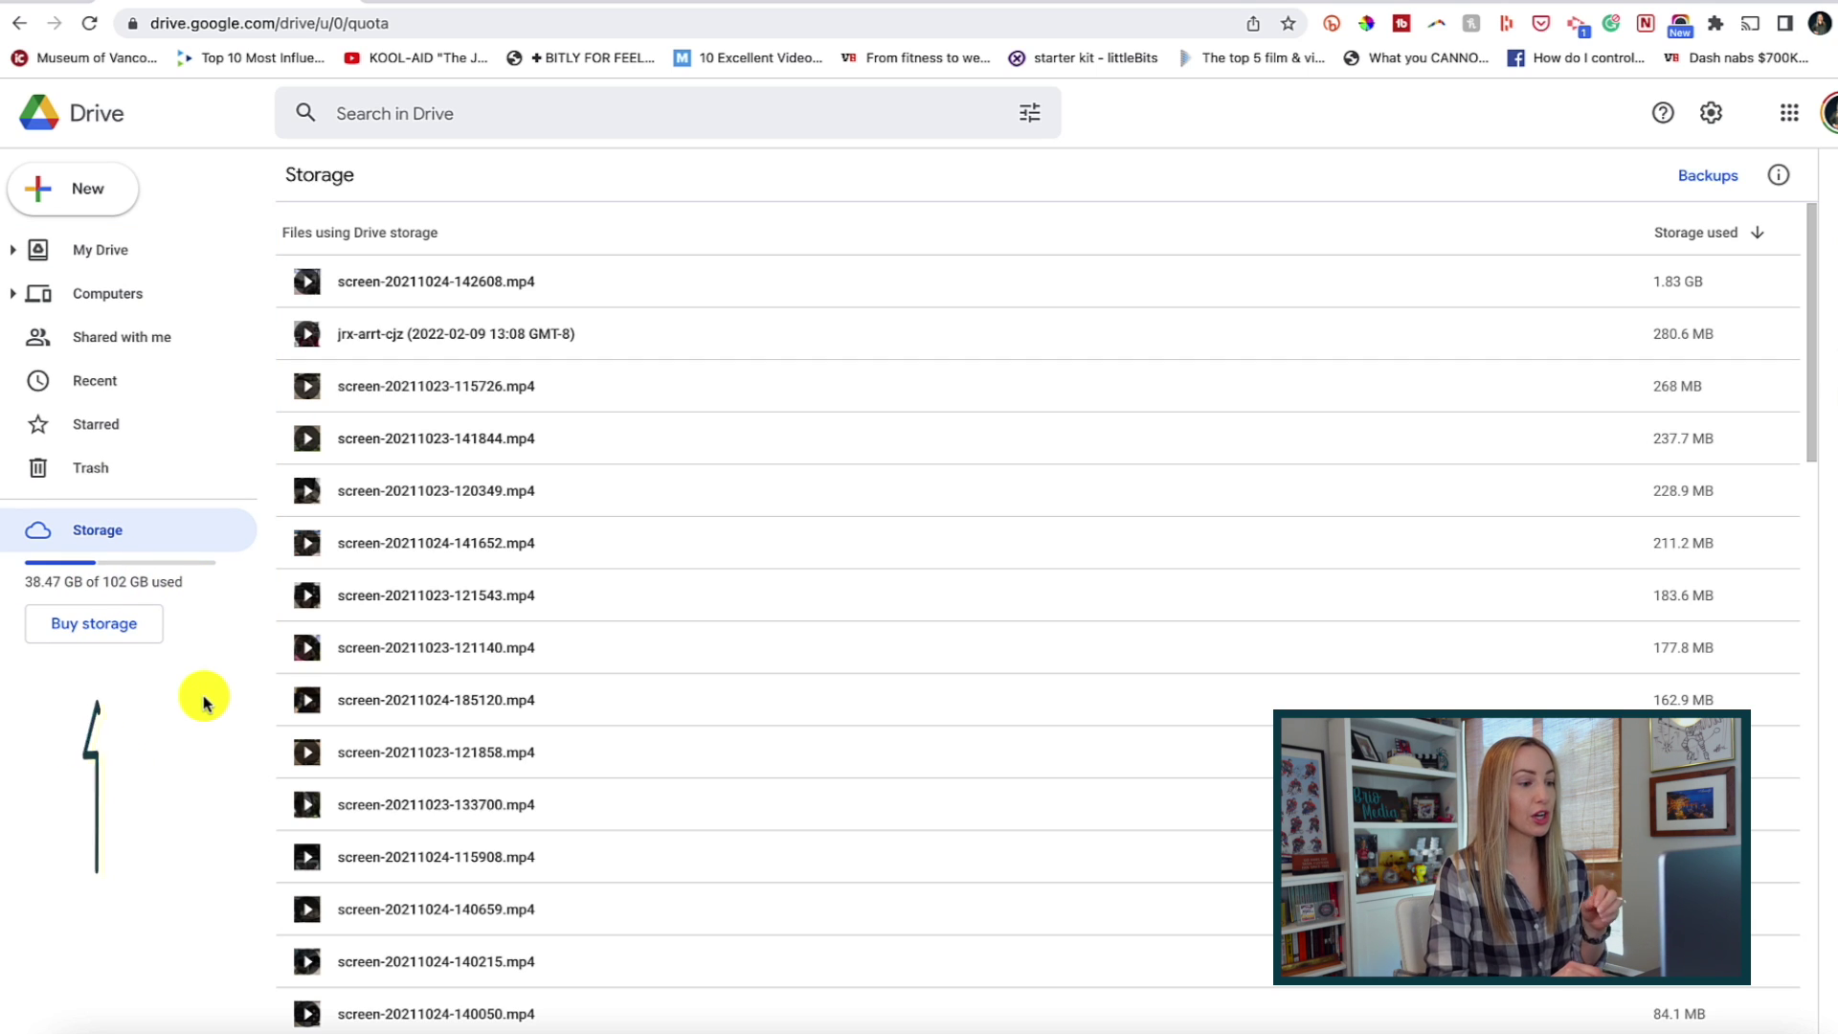
pyautogui.click(109, 624)
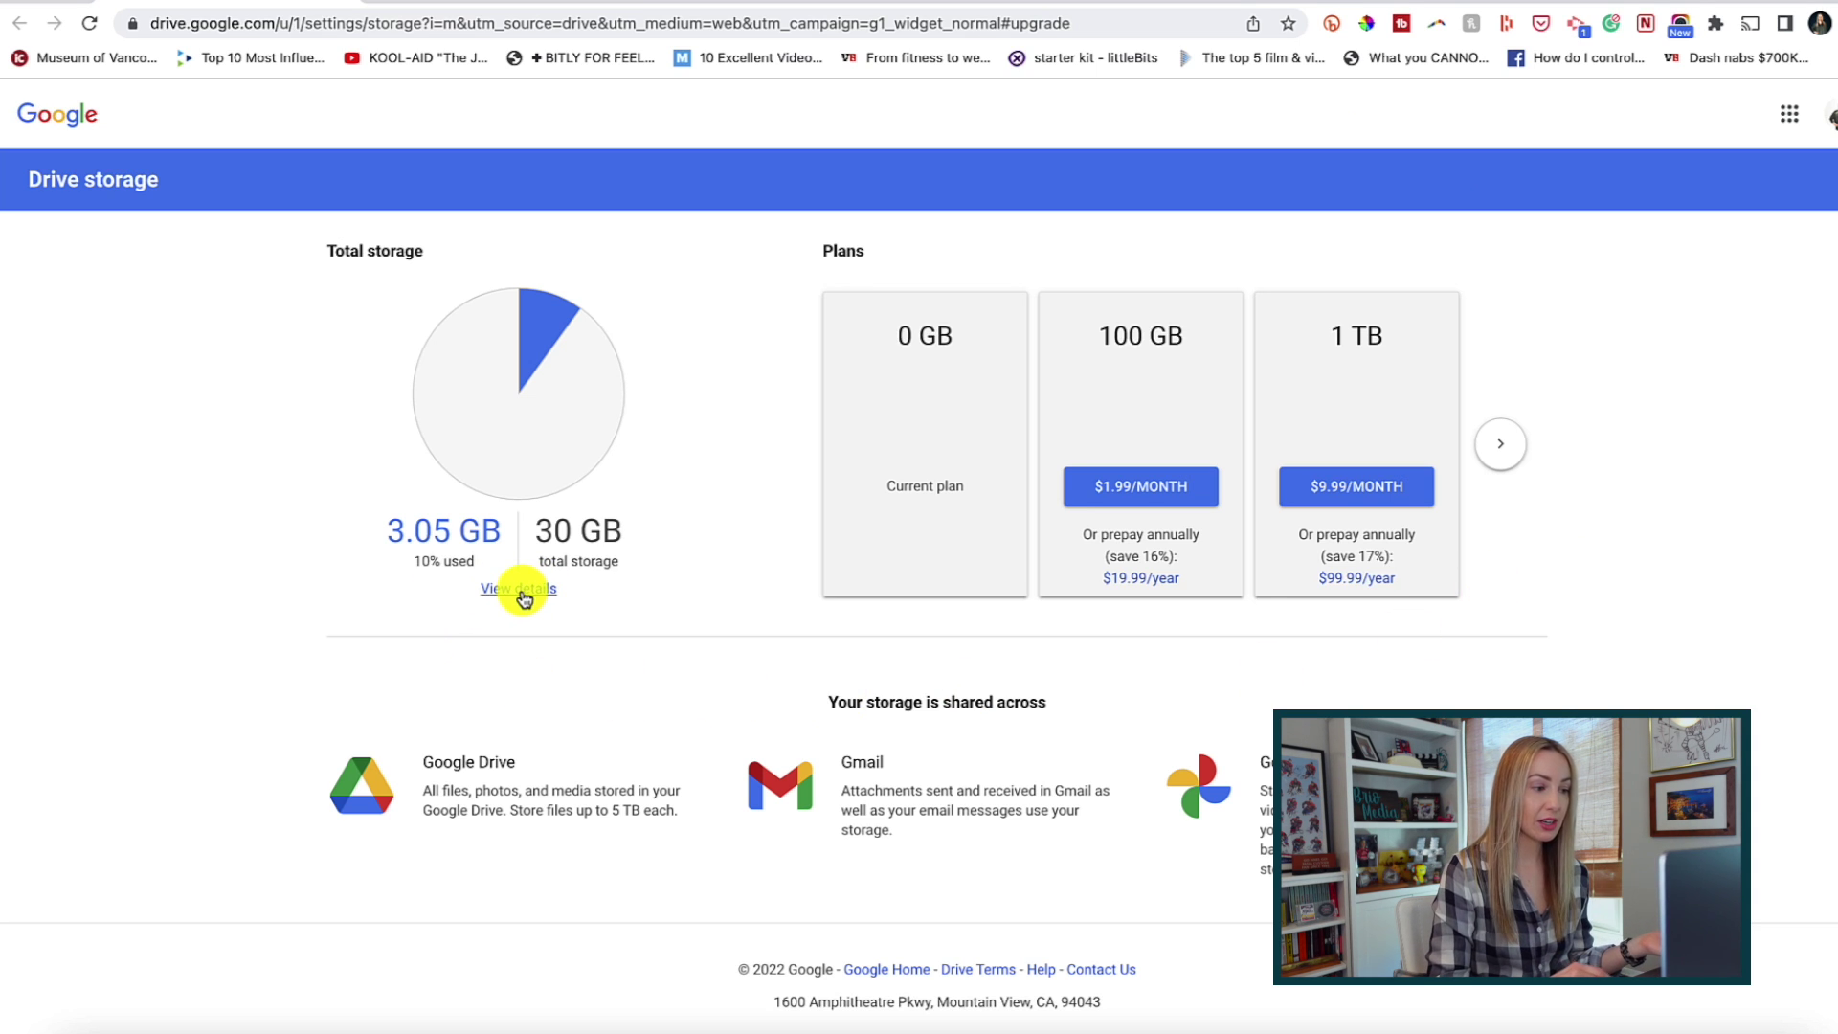
# - Show the storage breakdown: Drive 2.08 GB, Gmail 0.97 GB, Google Photos 0 GB
pyautogui.click(525, 599)
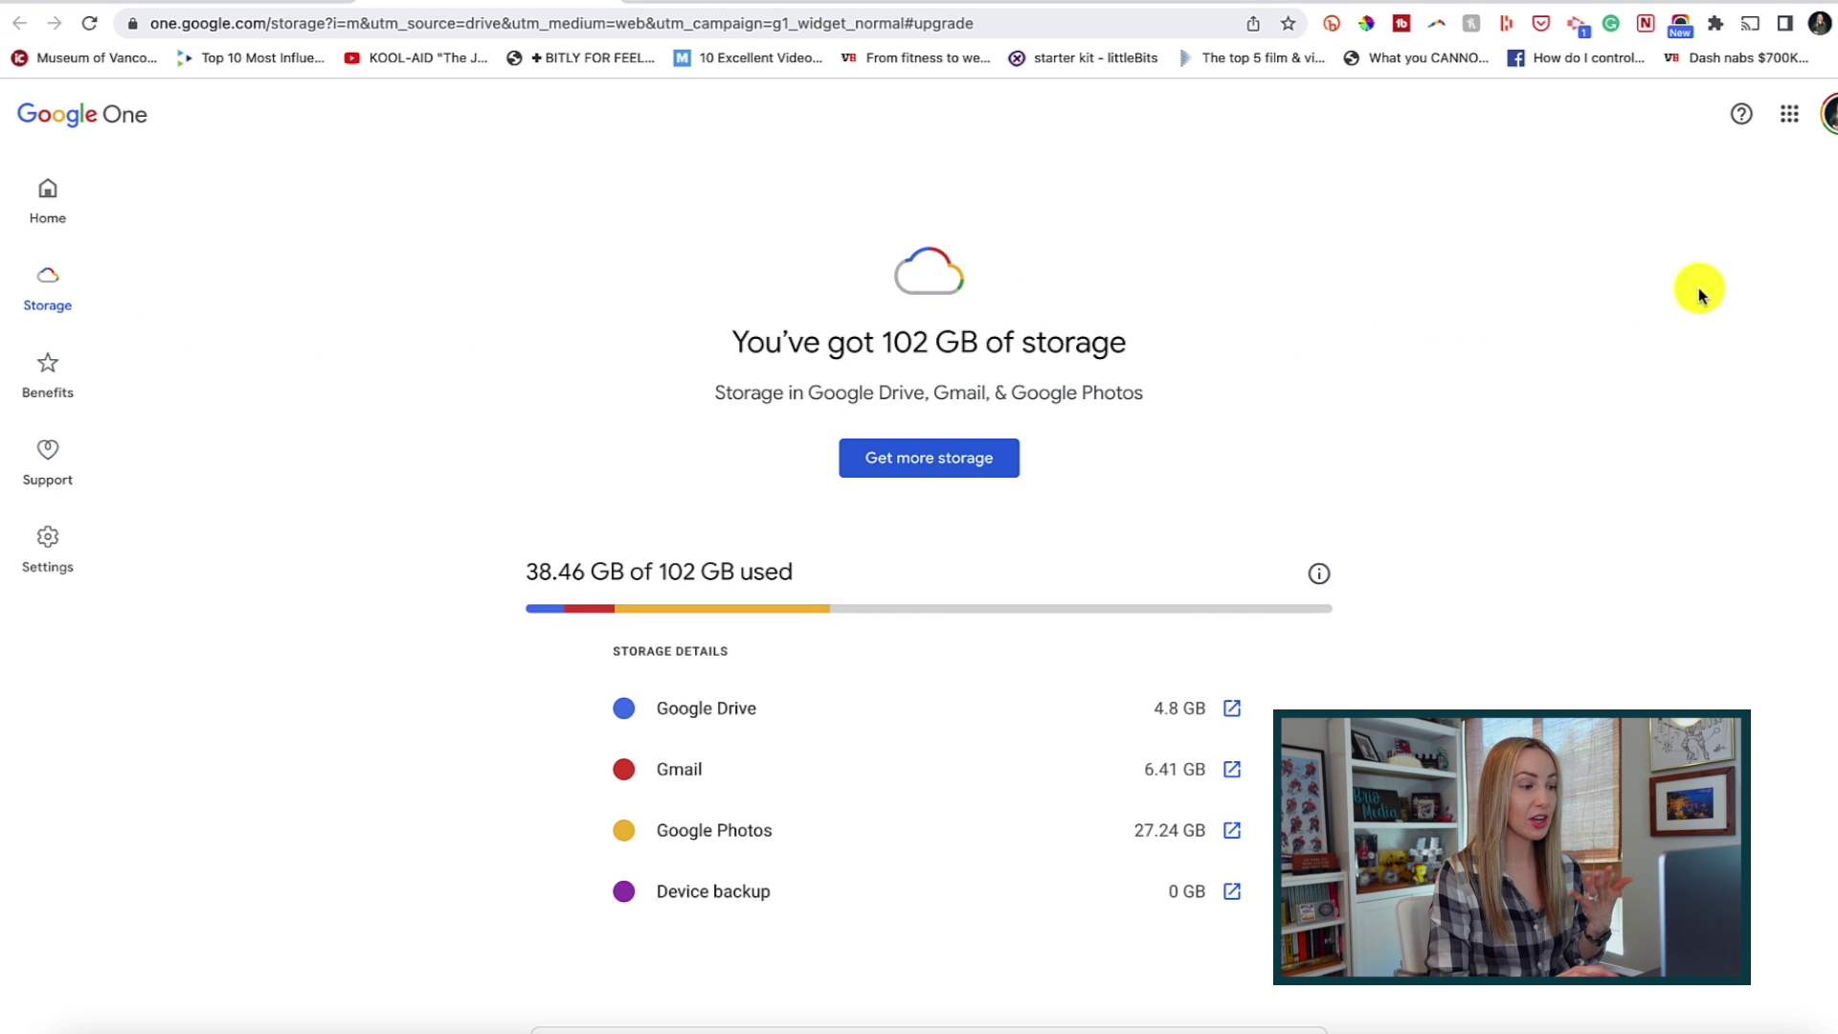
# - Scroll the Google One storage page down to the Get your space back section
pyautogui.scroll(-4, 928, 623)
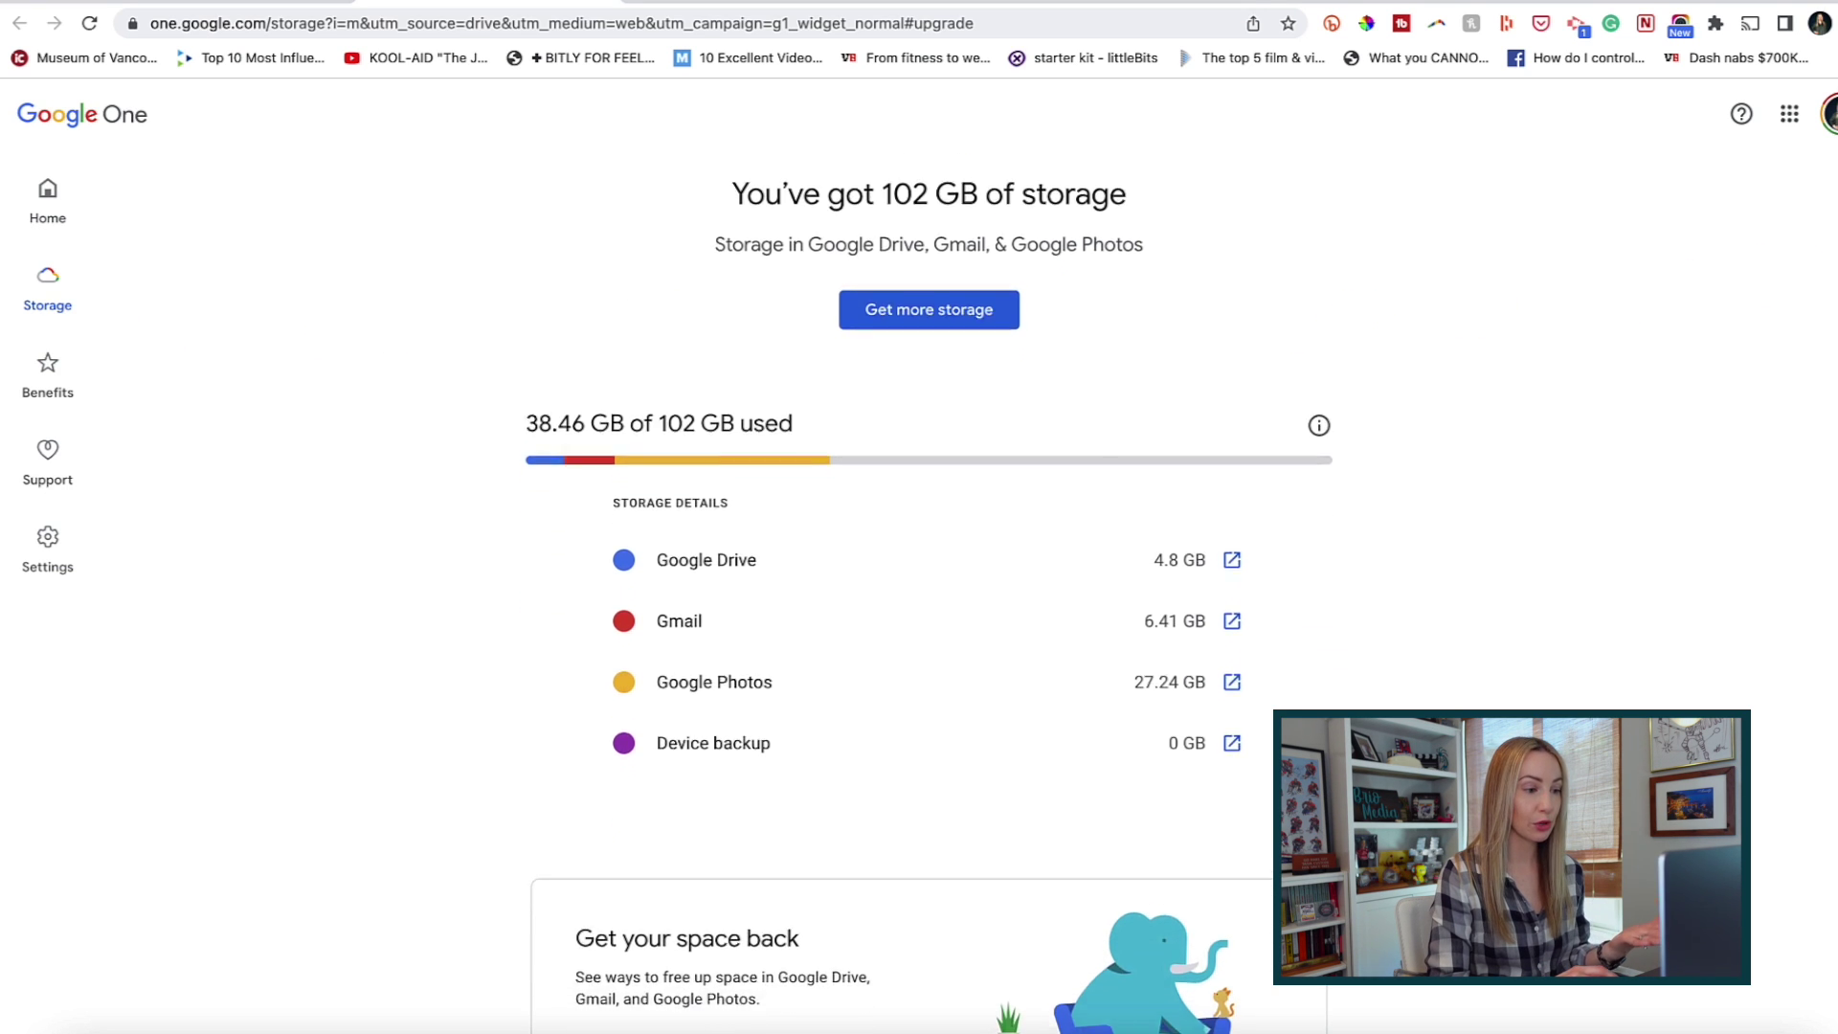
pyautogui.scroll(-3, 928, 623)
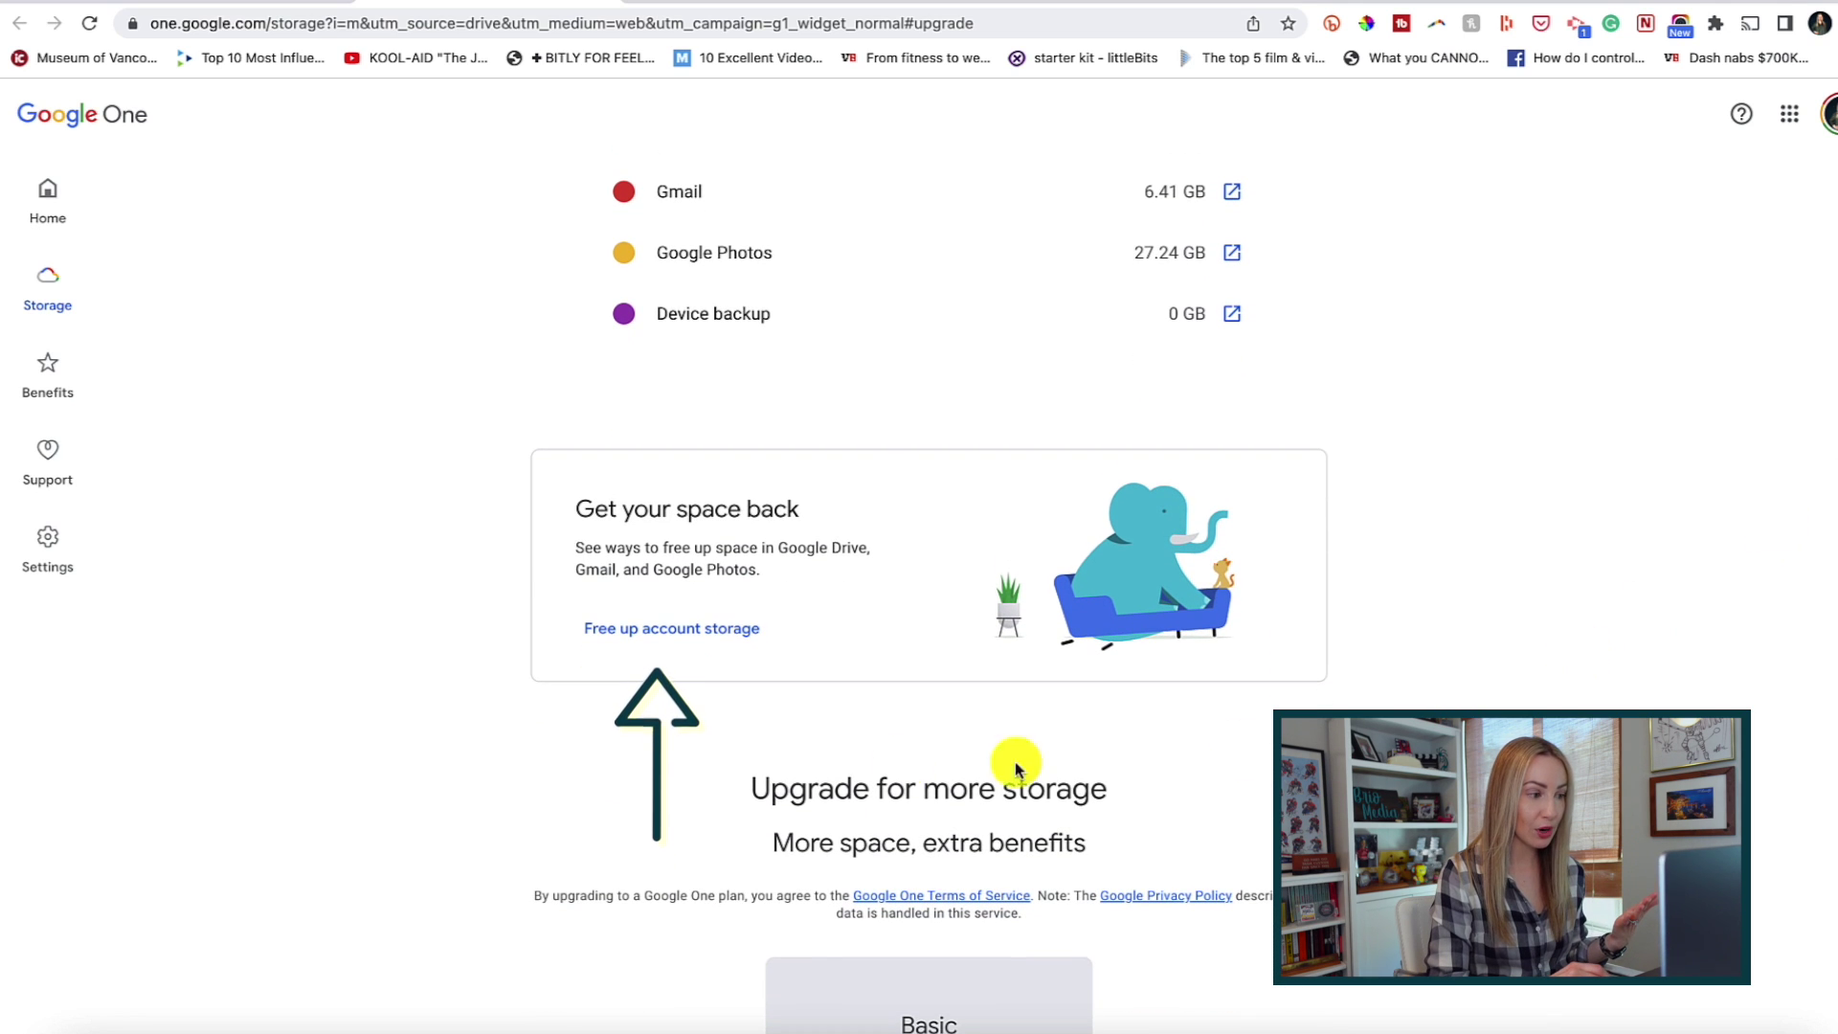
# - Open Free up account storage and look through the discarded, large and other items
pyautogui.click(753, 632)
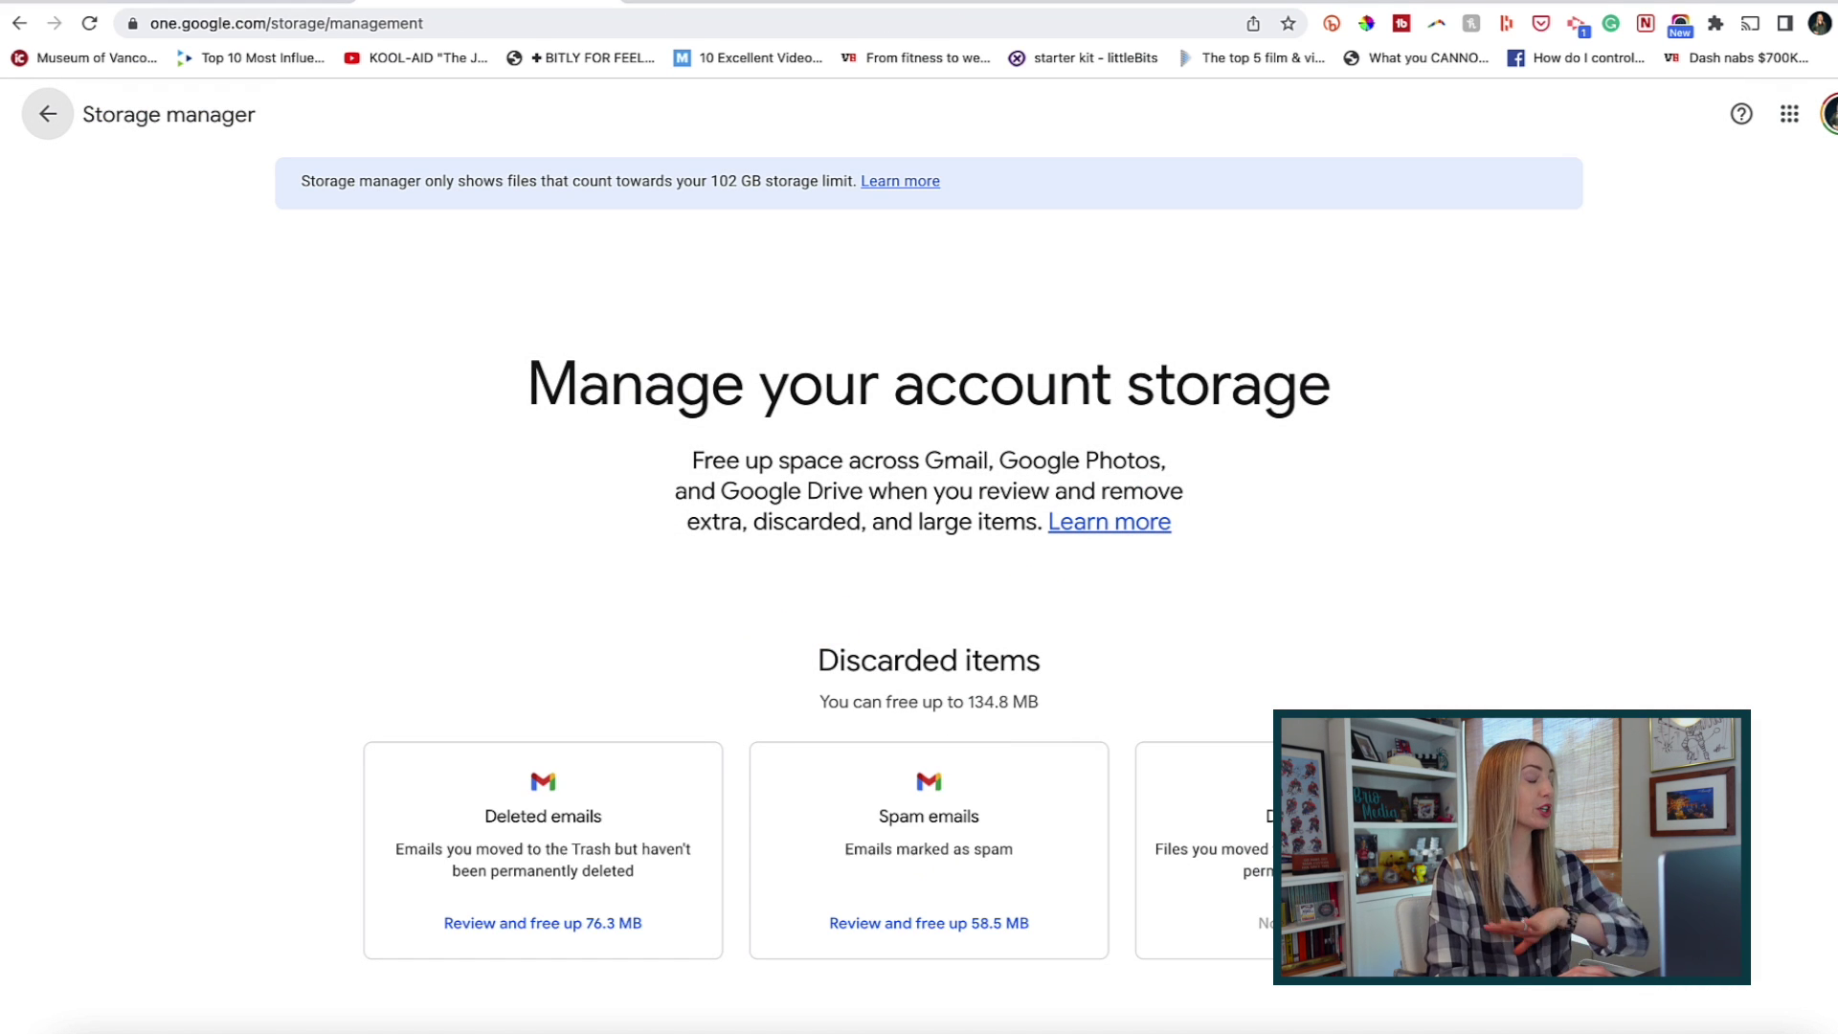
pyautogui.scroll(-3, 929, 574)
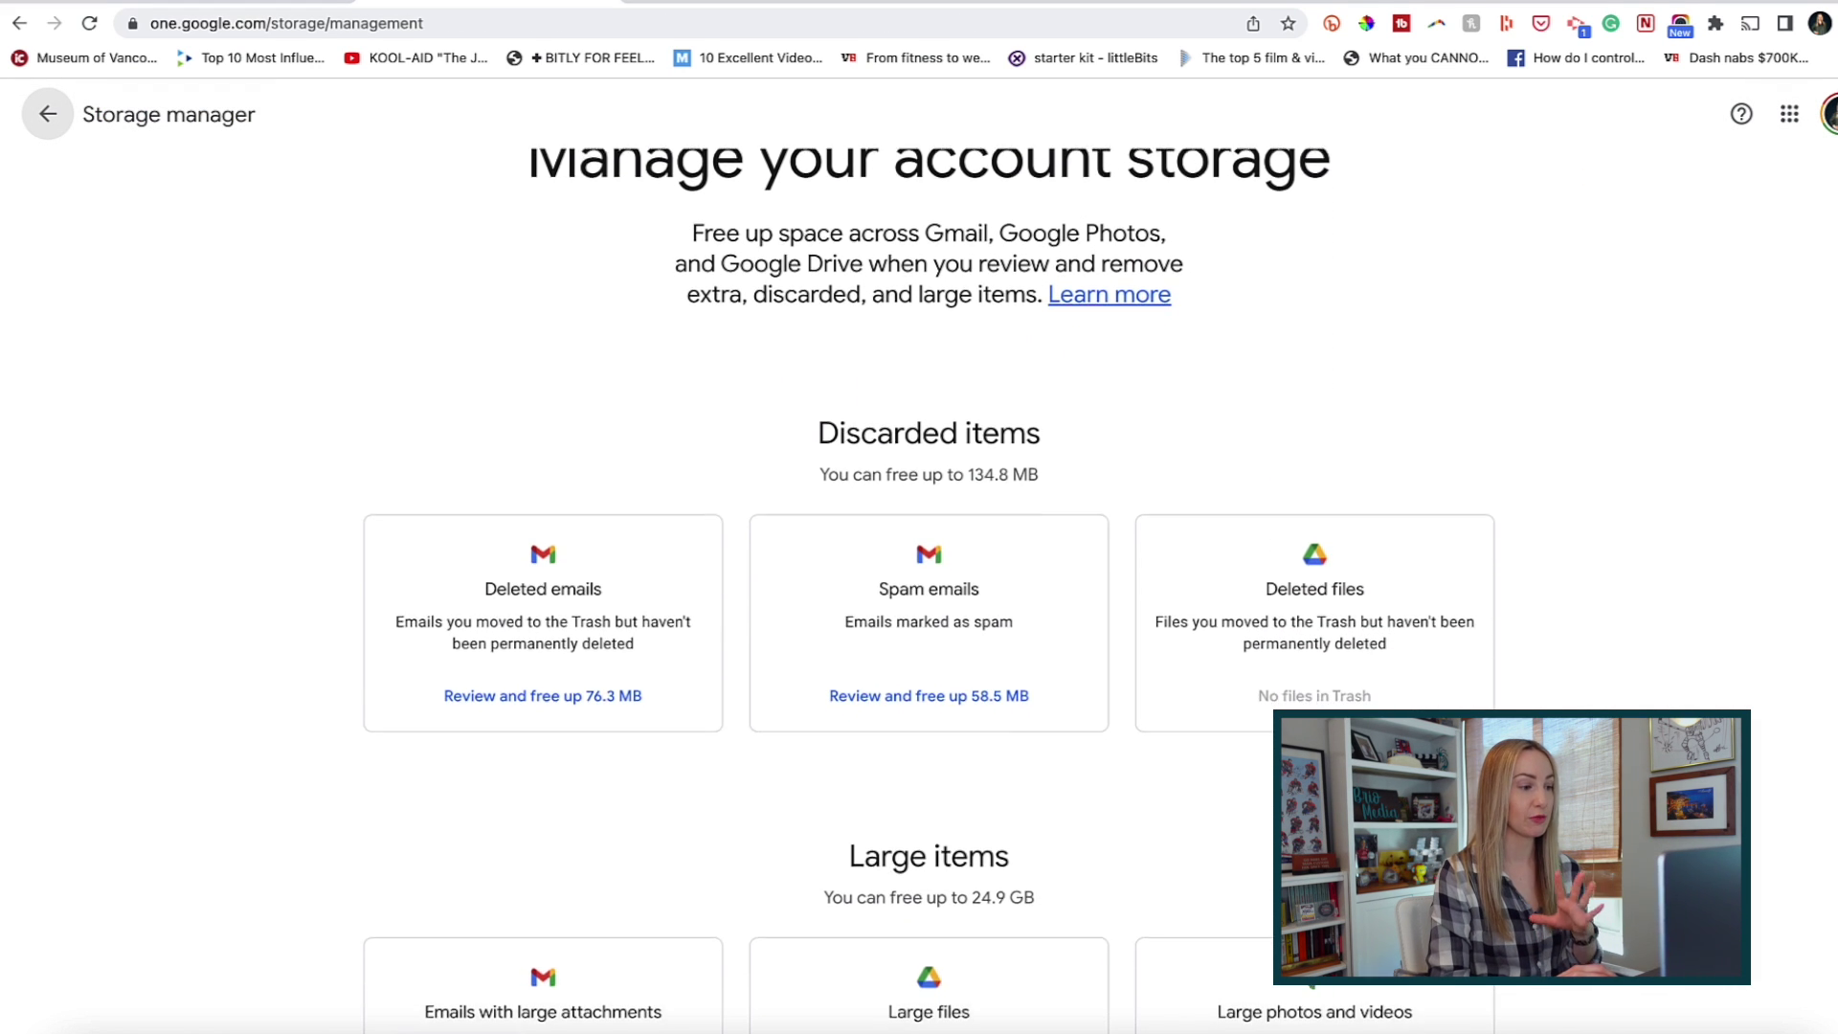
pyautogui.scroll(-2, 929, 575)
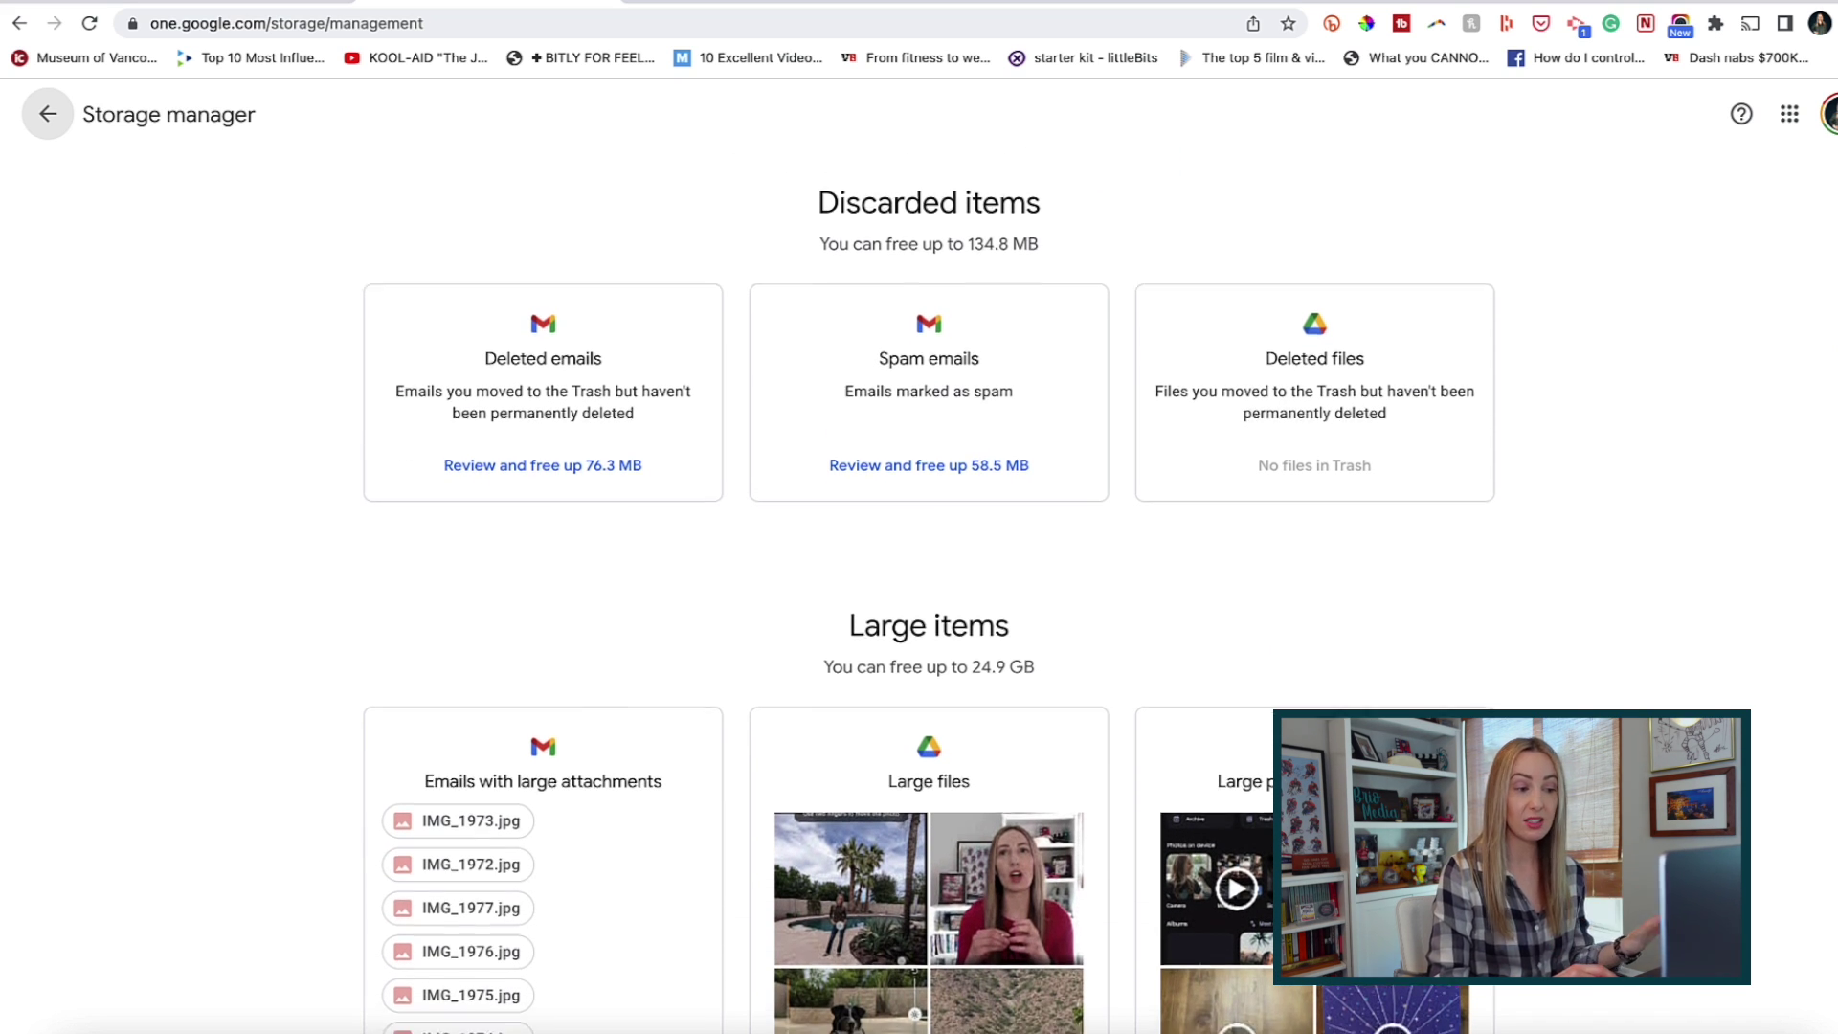
pyautogui.scroll(-4, 1828, 496)
pyautogui.scroll(-1, 1829, 498)
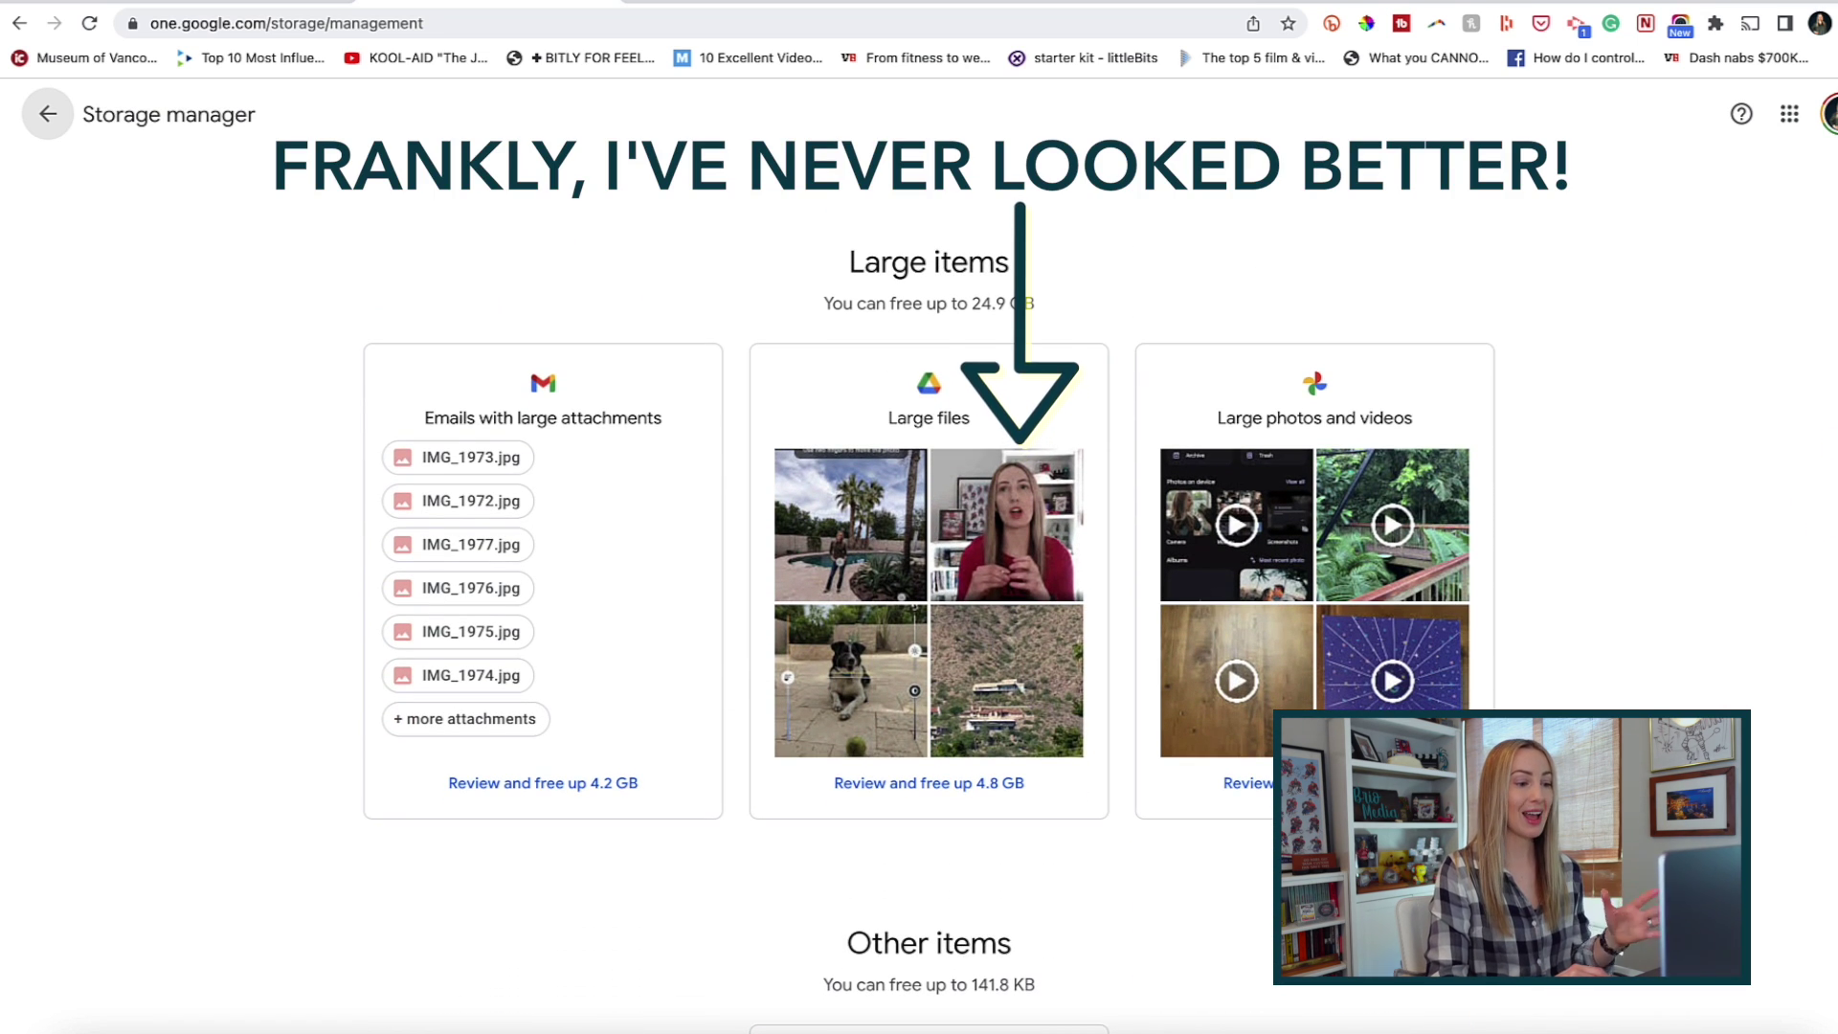
pyautogui.scroll(-5, 1830, 704)
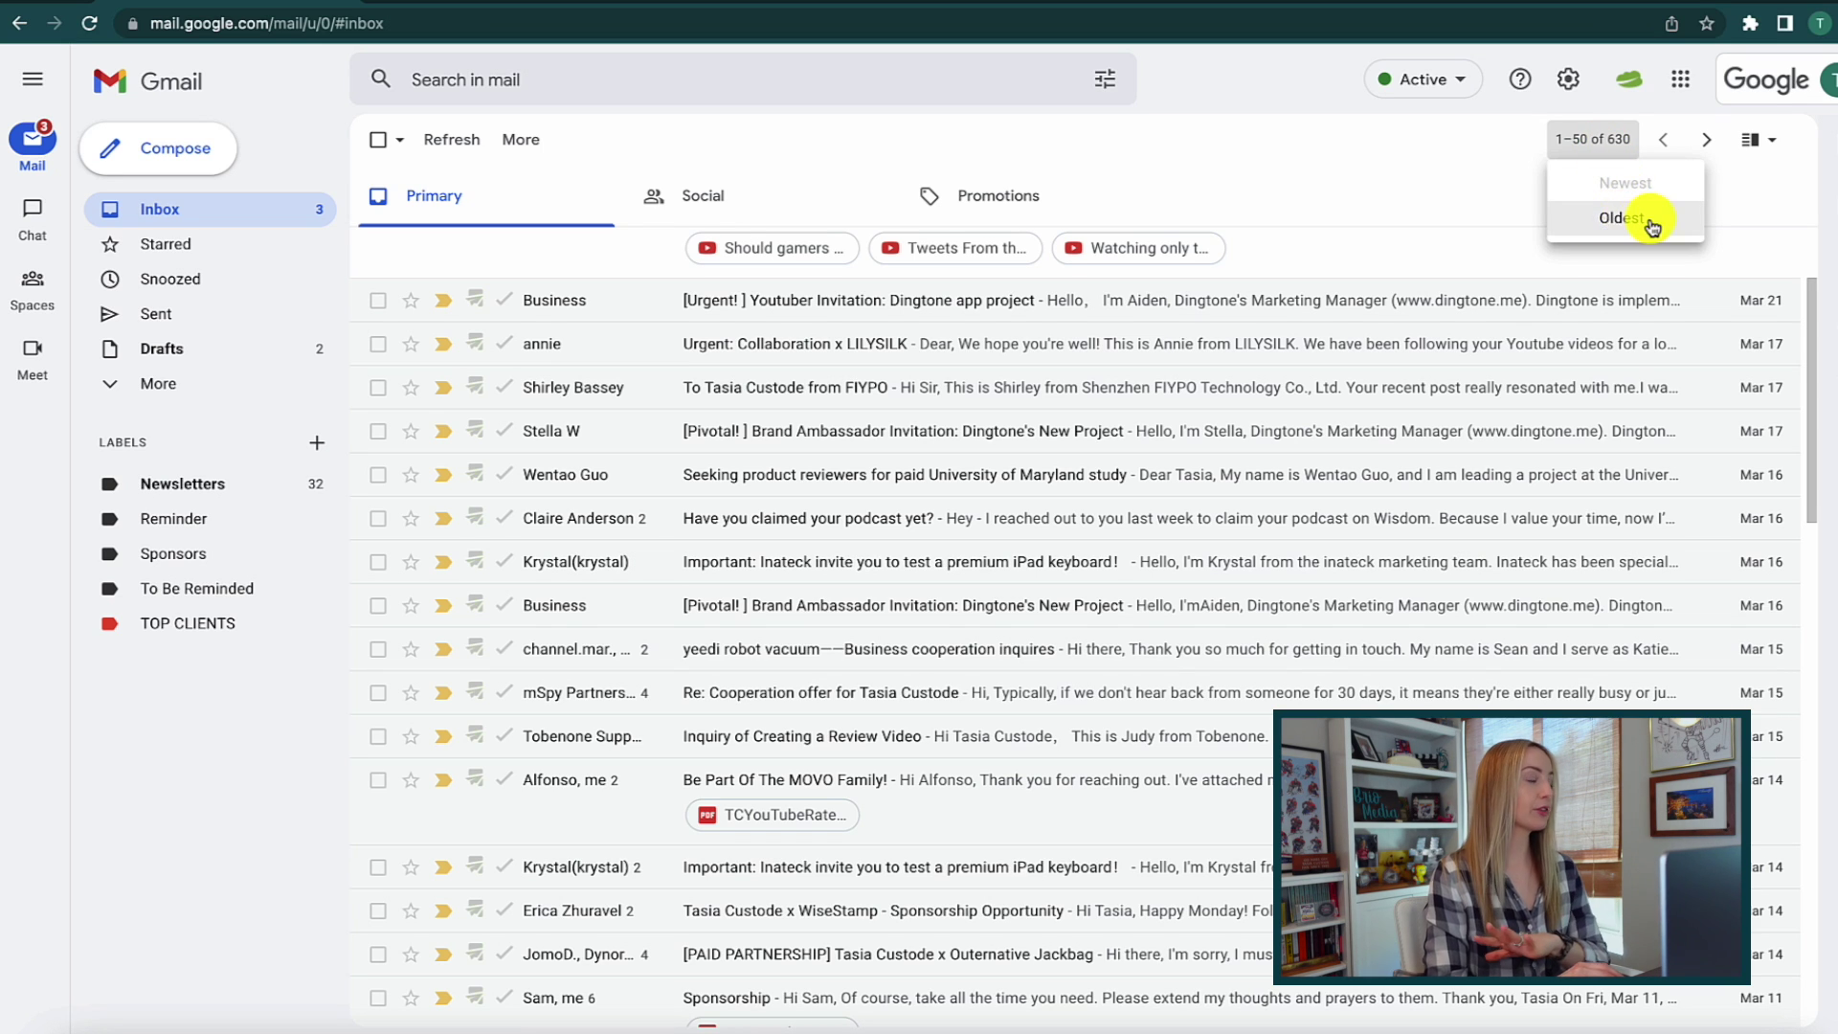
pyautogui.click(1618, 220)
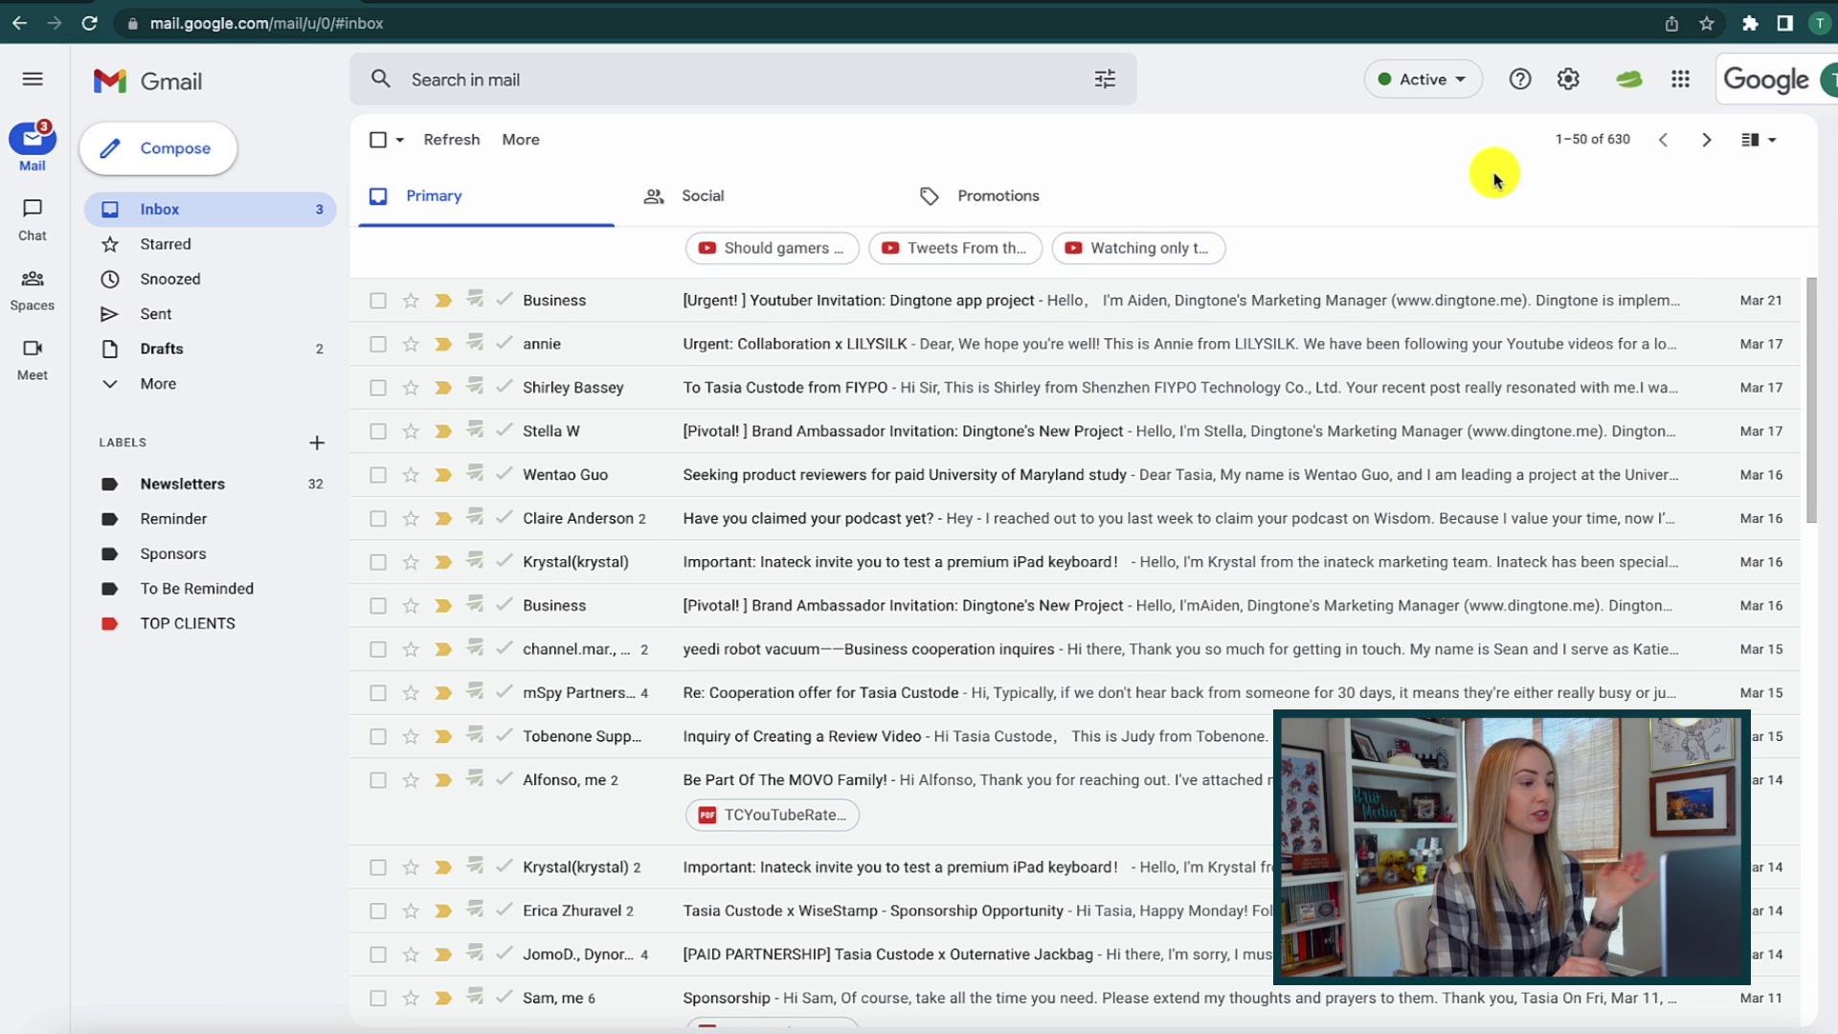
pyautogui.click(1579, 154)
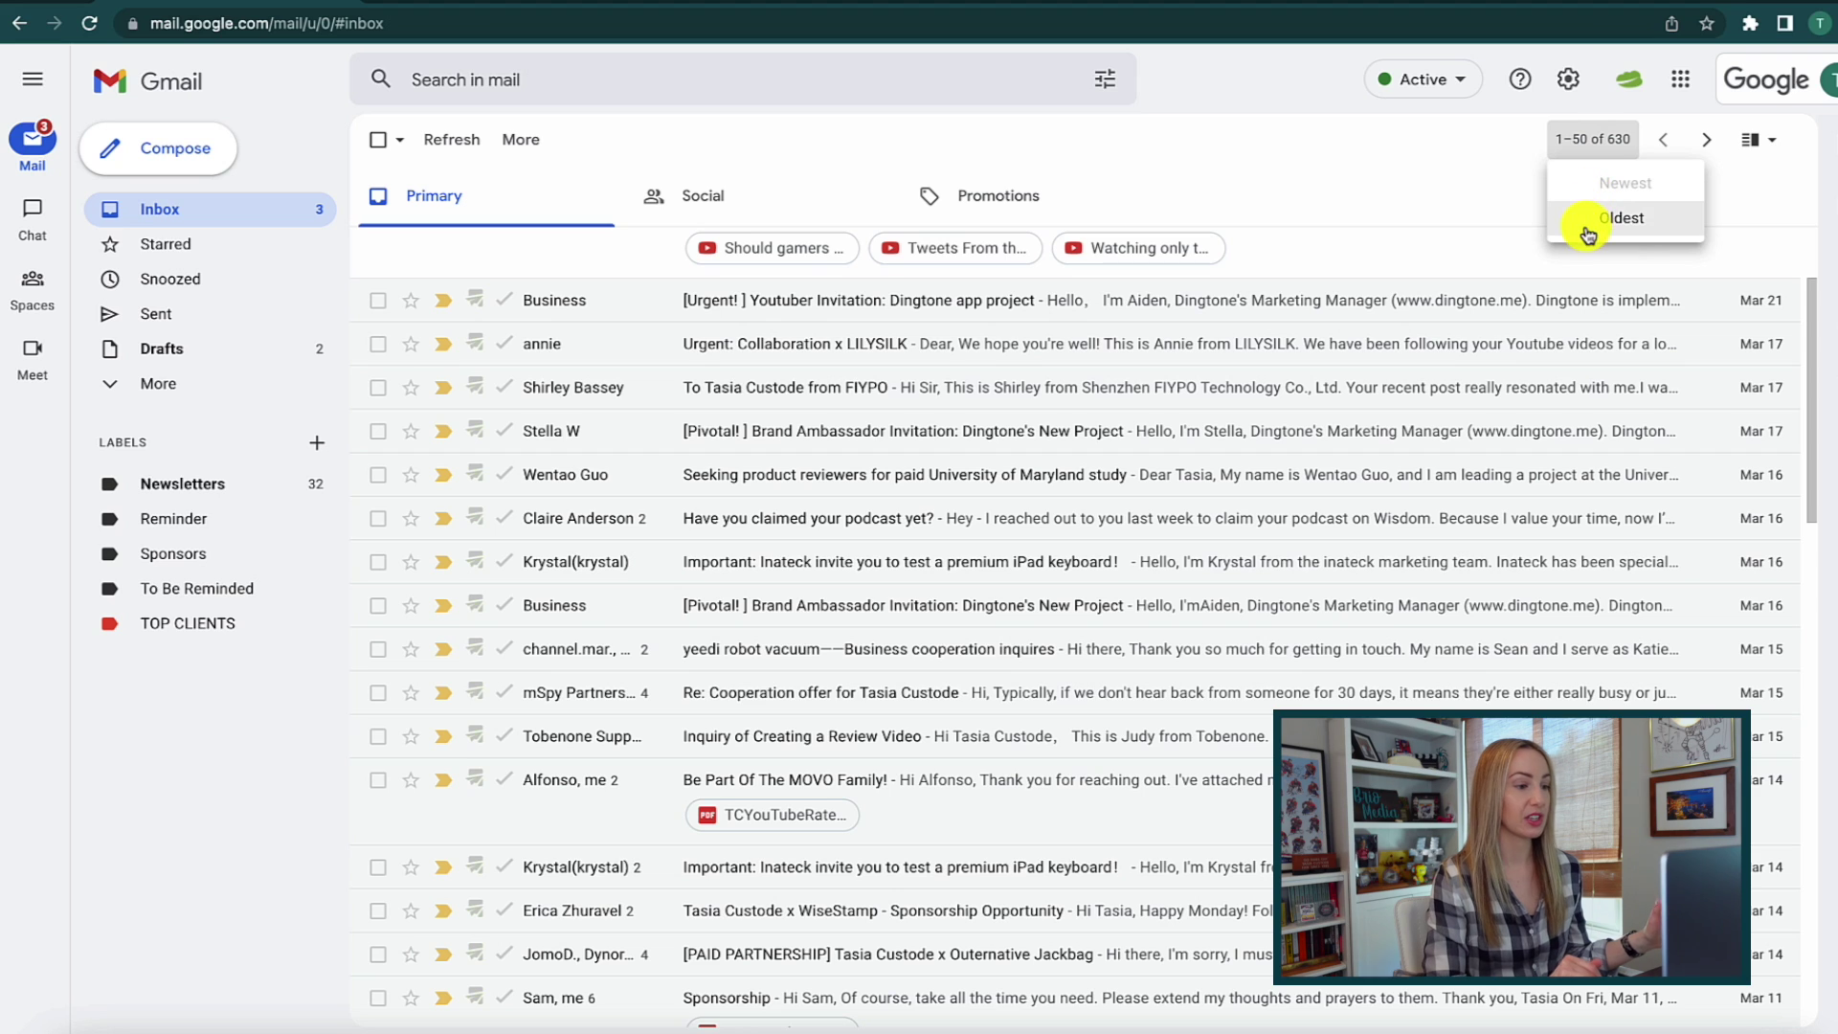
pyautogui.click(1633, 226)
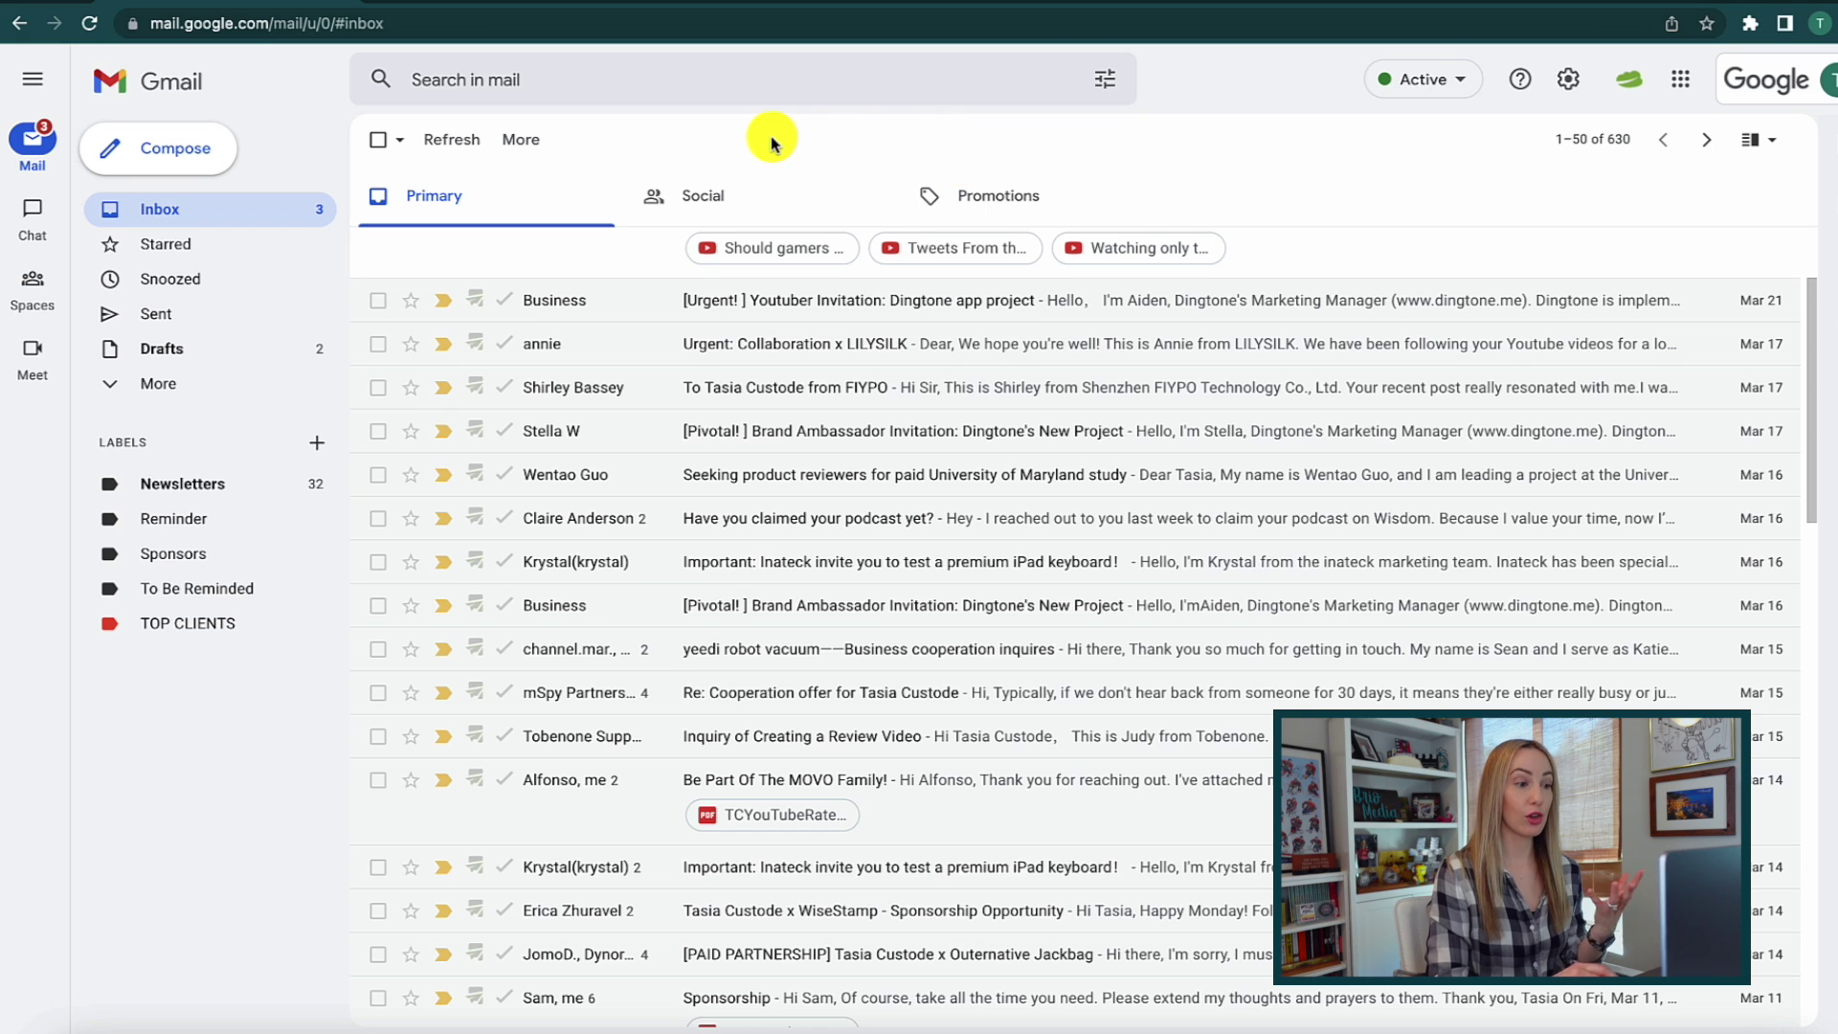
# - Select all 50 conversations on the Promotions page, then go to the Spam folder
pyautogui.click(1004, 188)
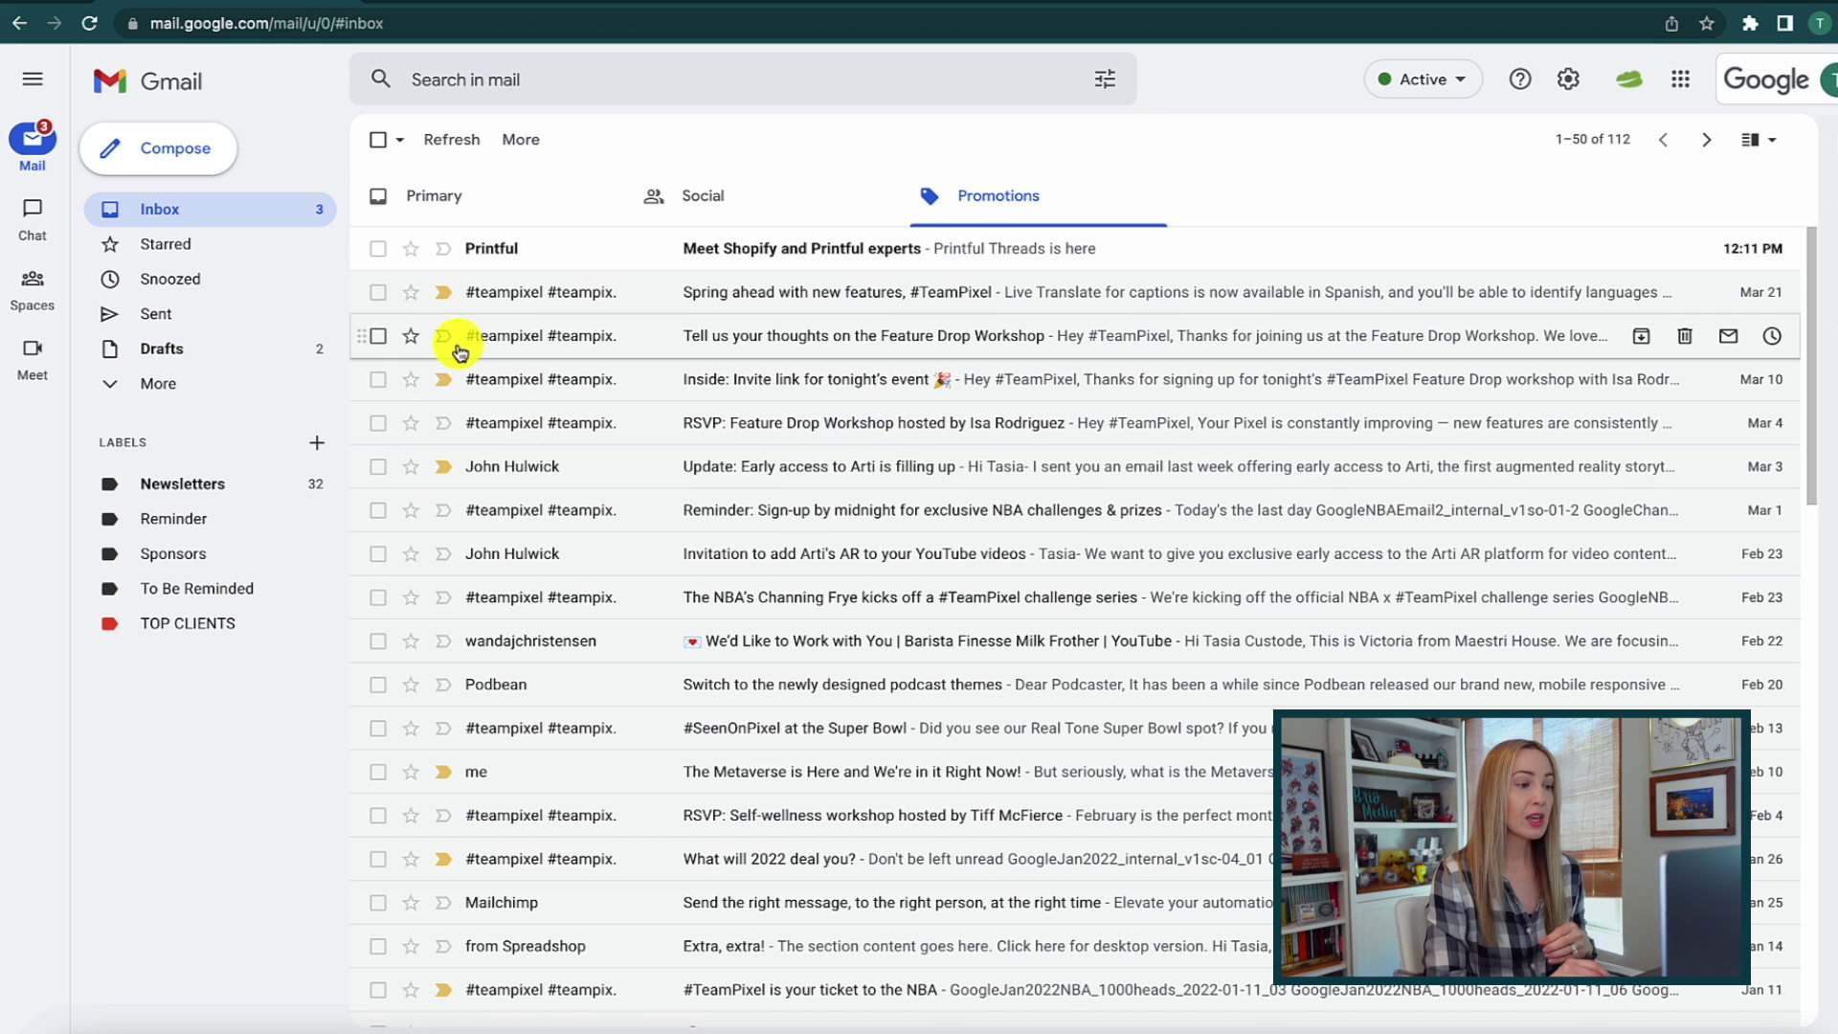
pyautogui.click(378, 143)
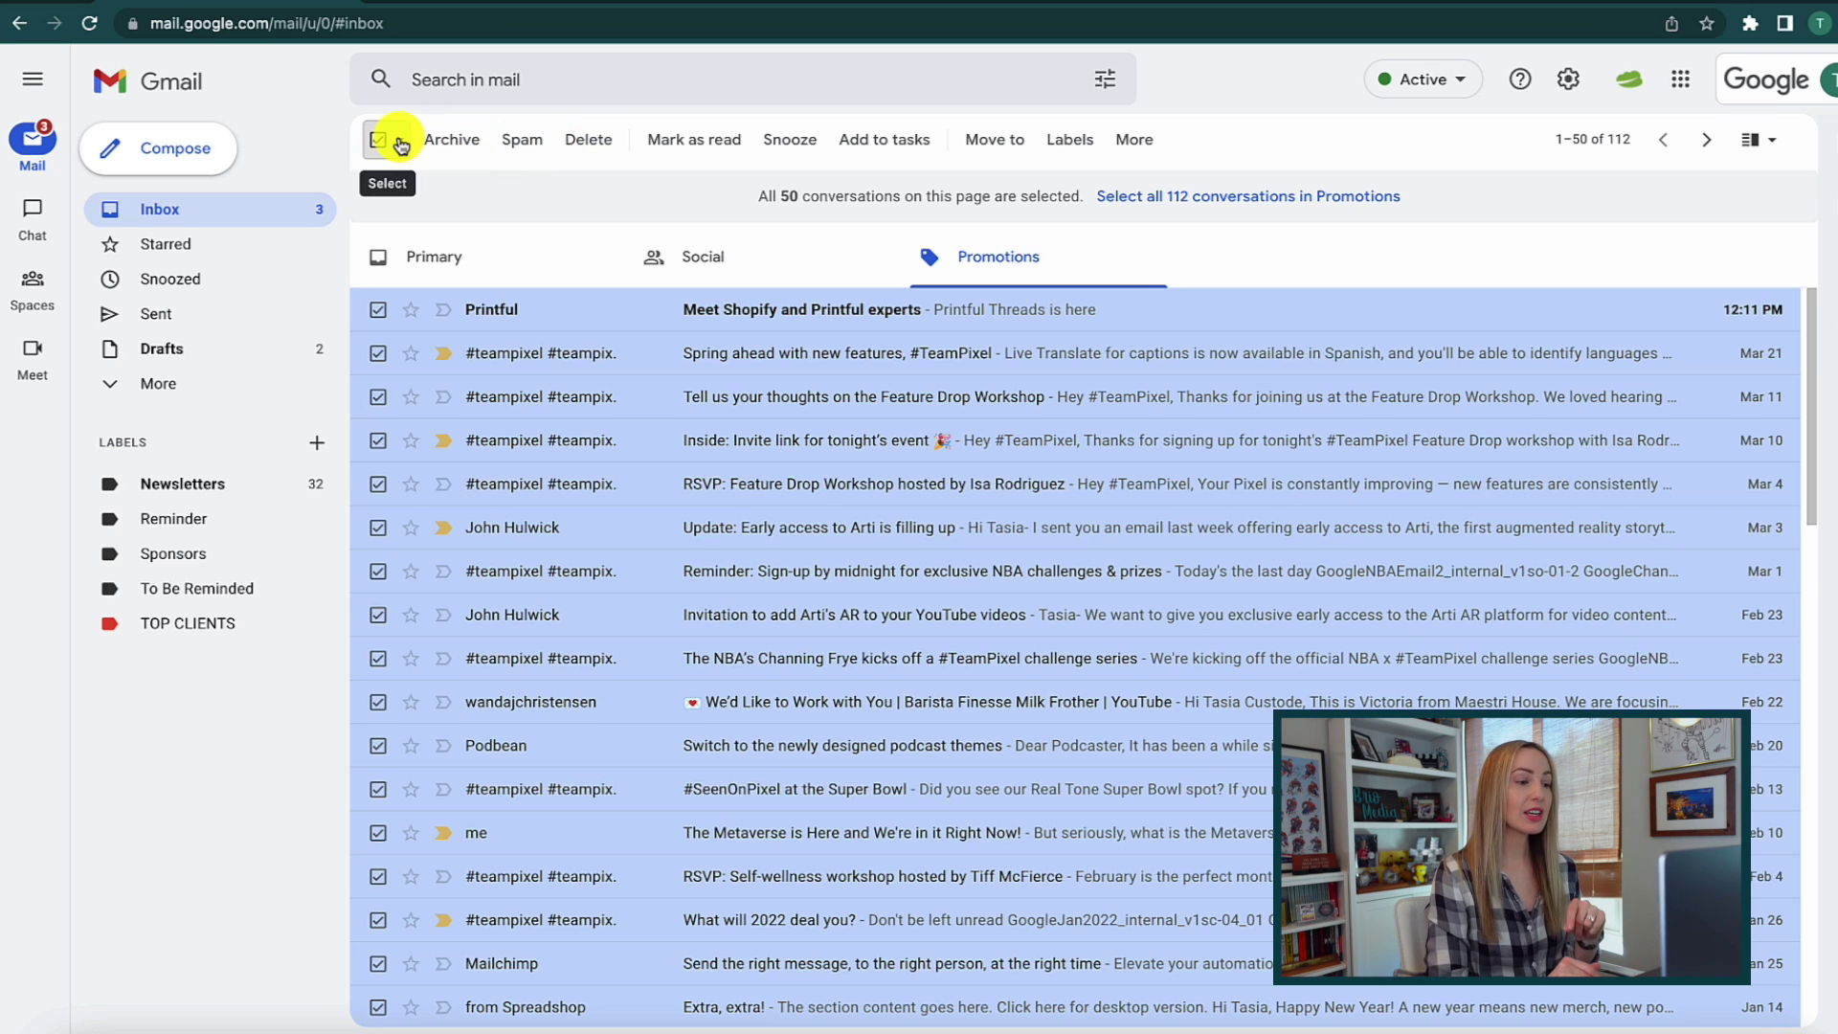
pyautogui.click(154, 384)
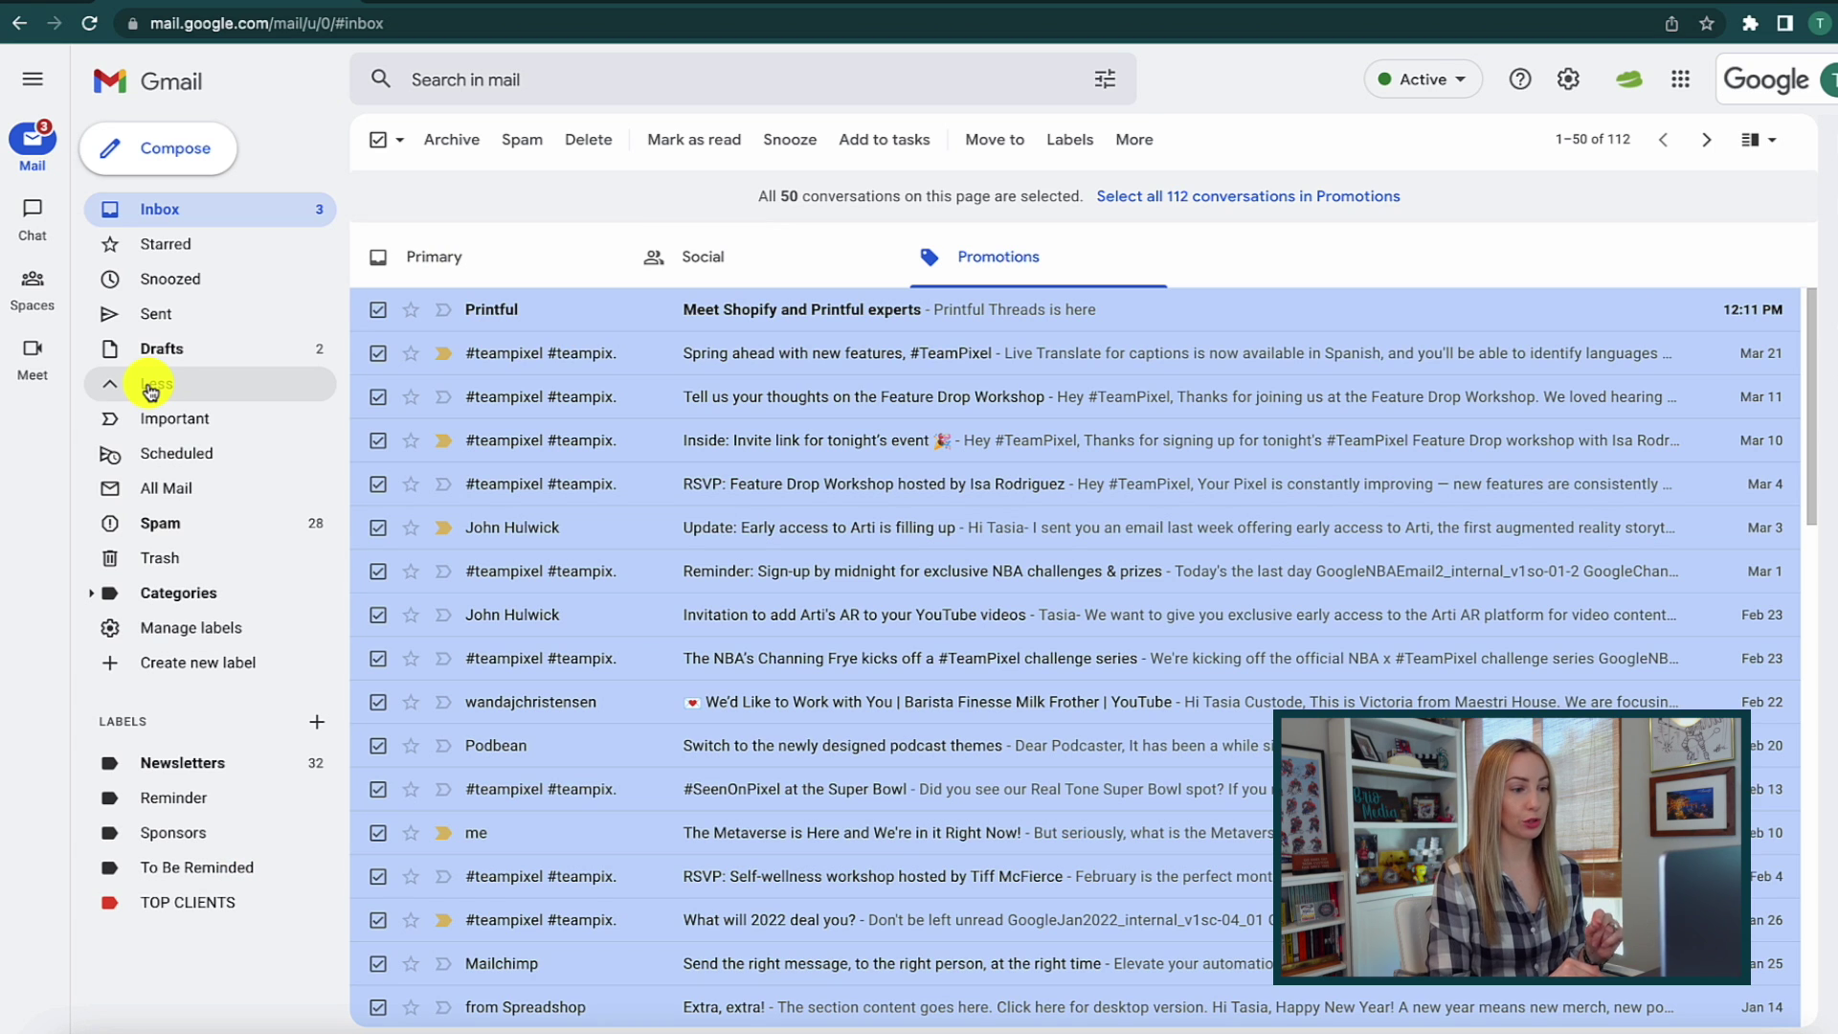
pyautogui.click(218, 532)
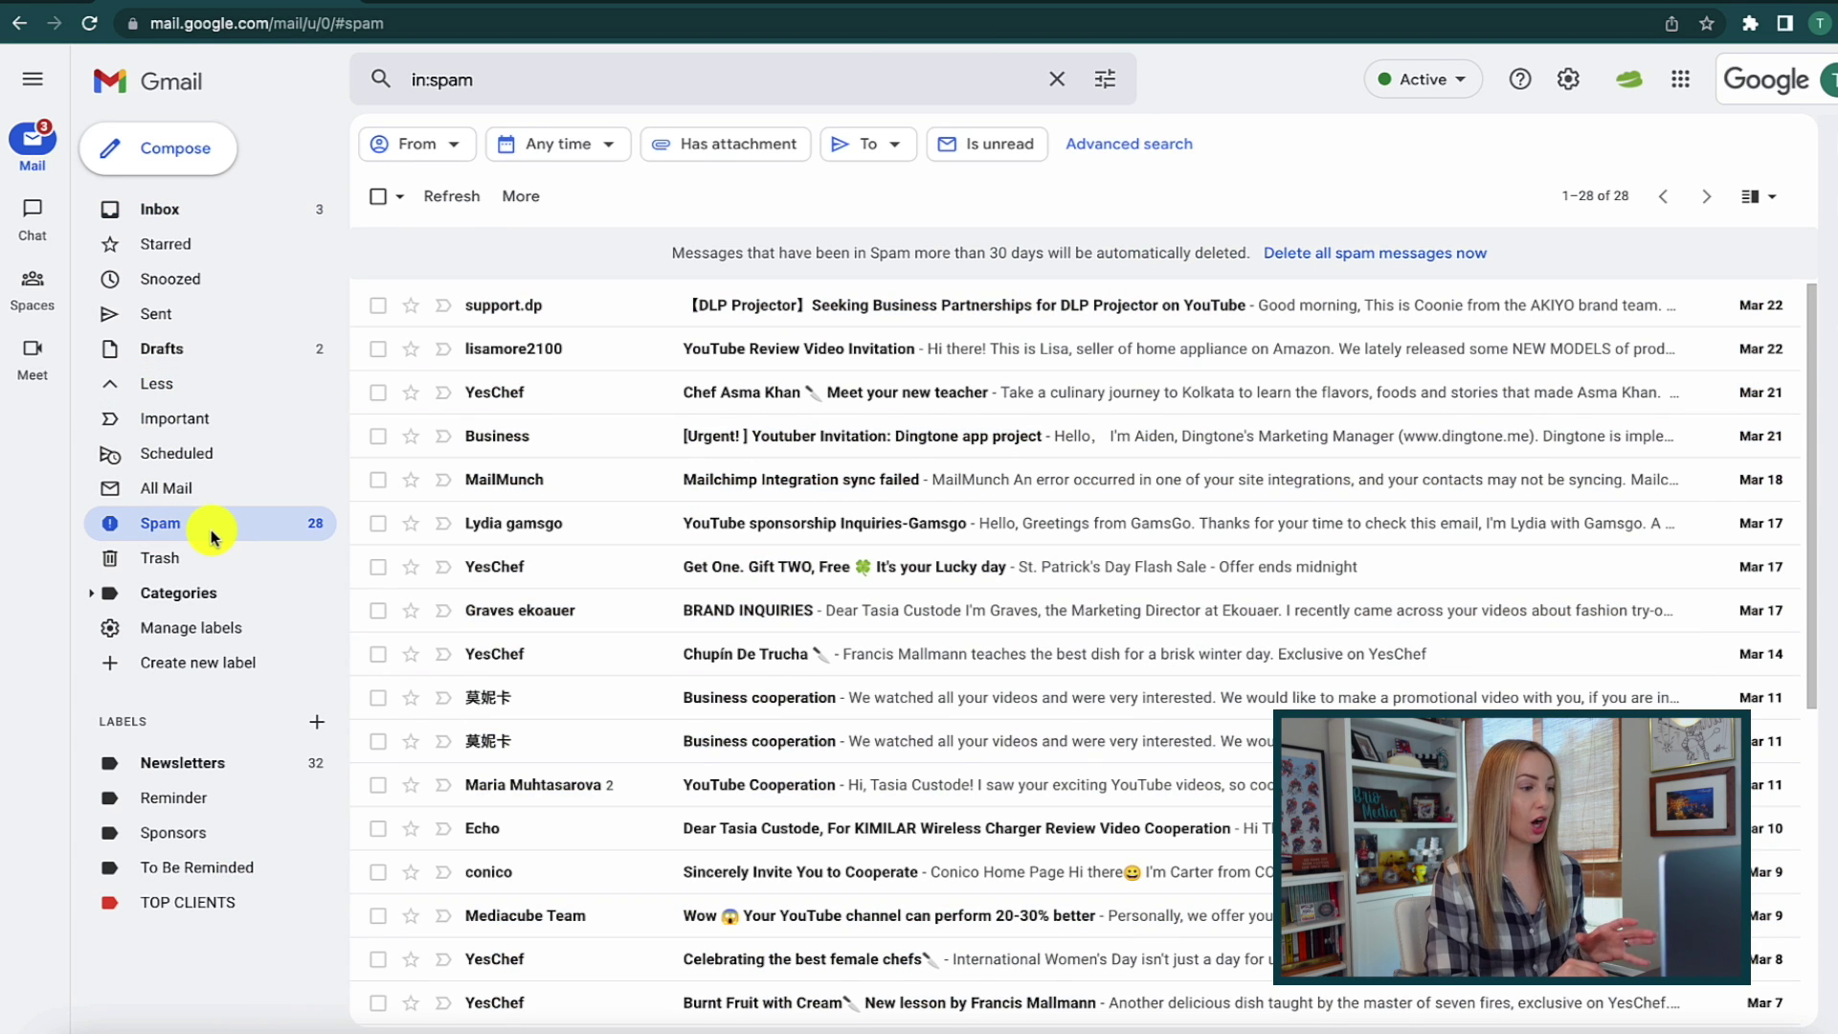
# - Select all 28 spam messages
pyautogui.click(379, 198)
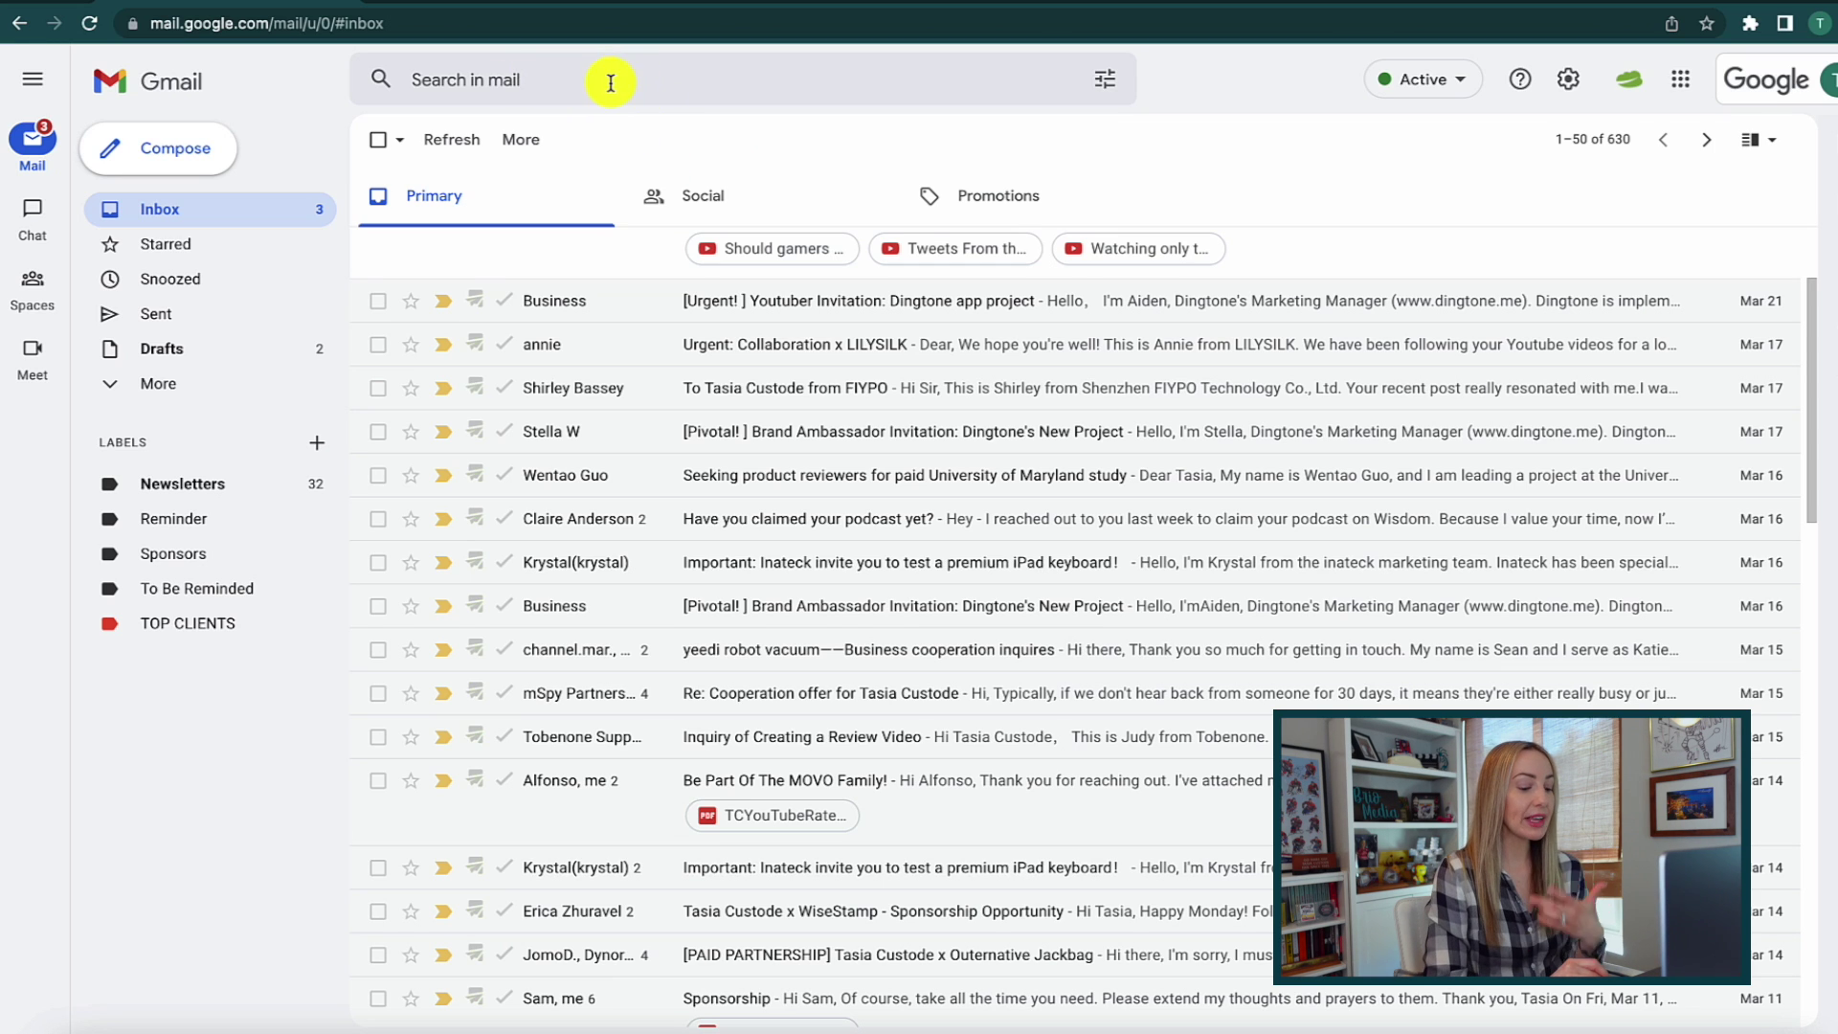
# - Search Gmail for has:attachment larger:25mb to find the 2 oversized messages
pyautogui.click(484, 84)
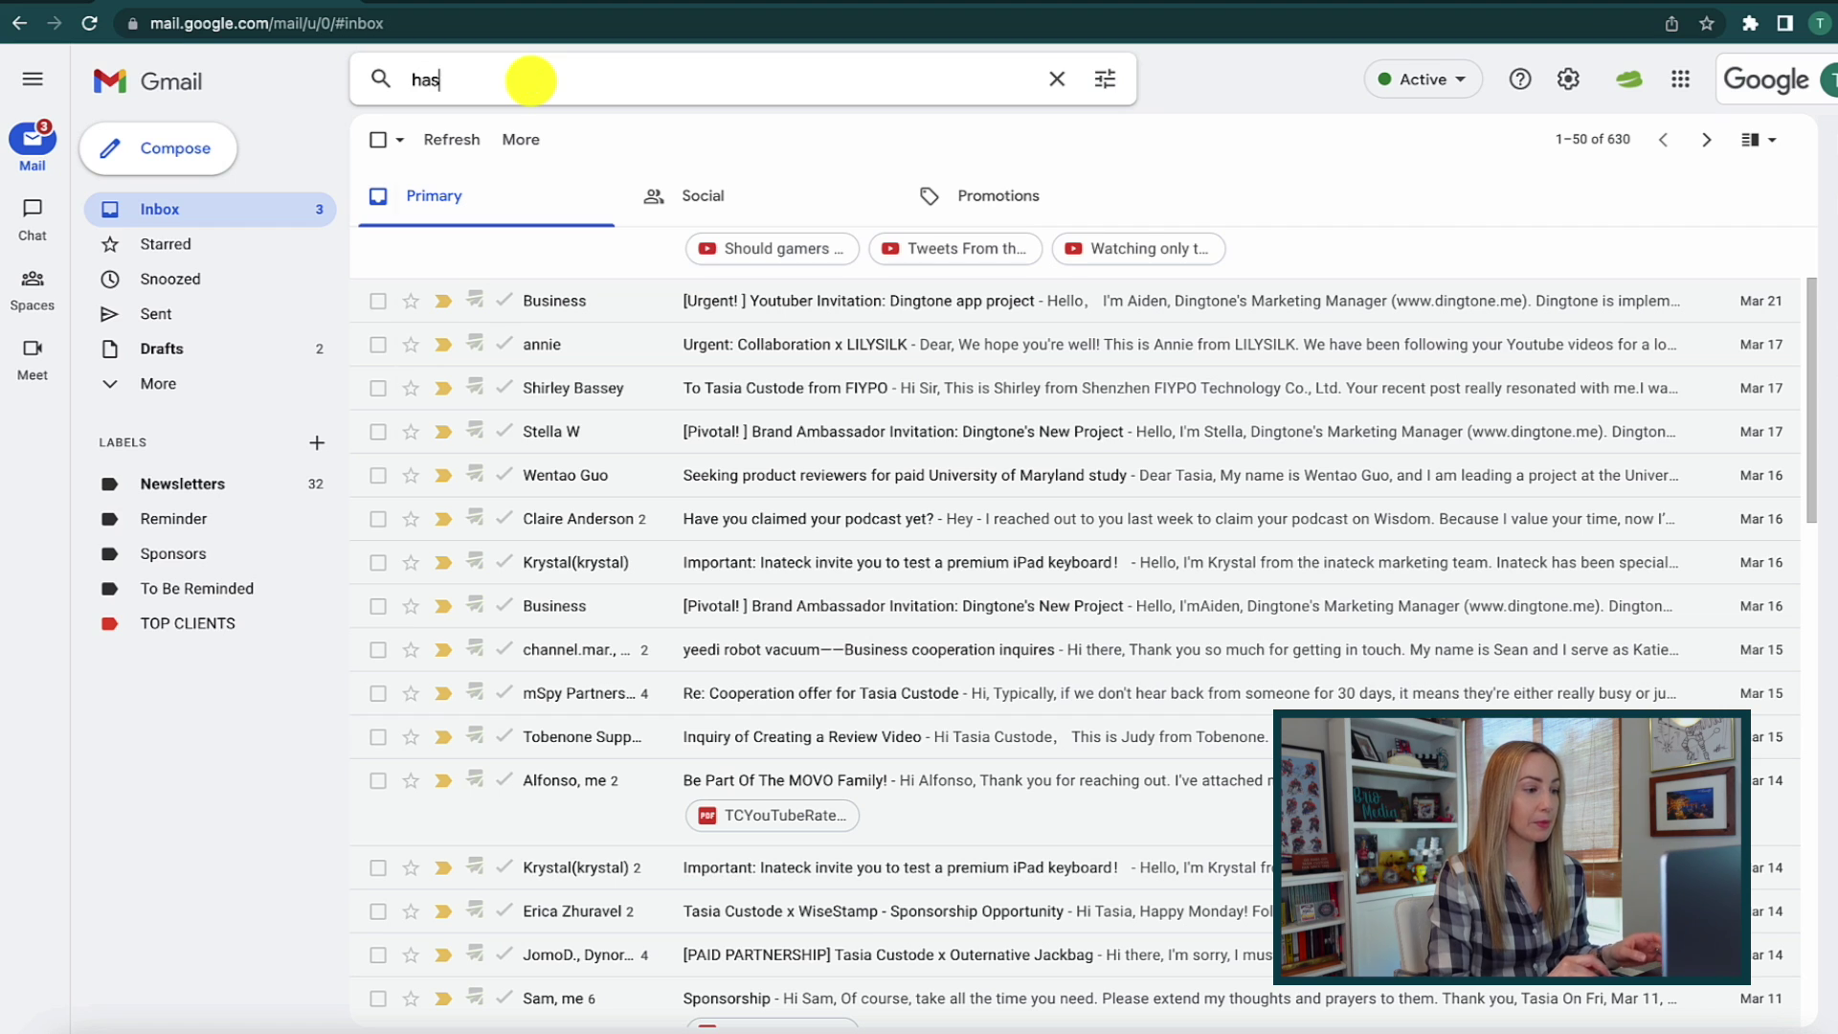
pyautogui.write('has:')
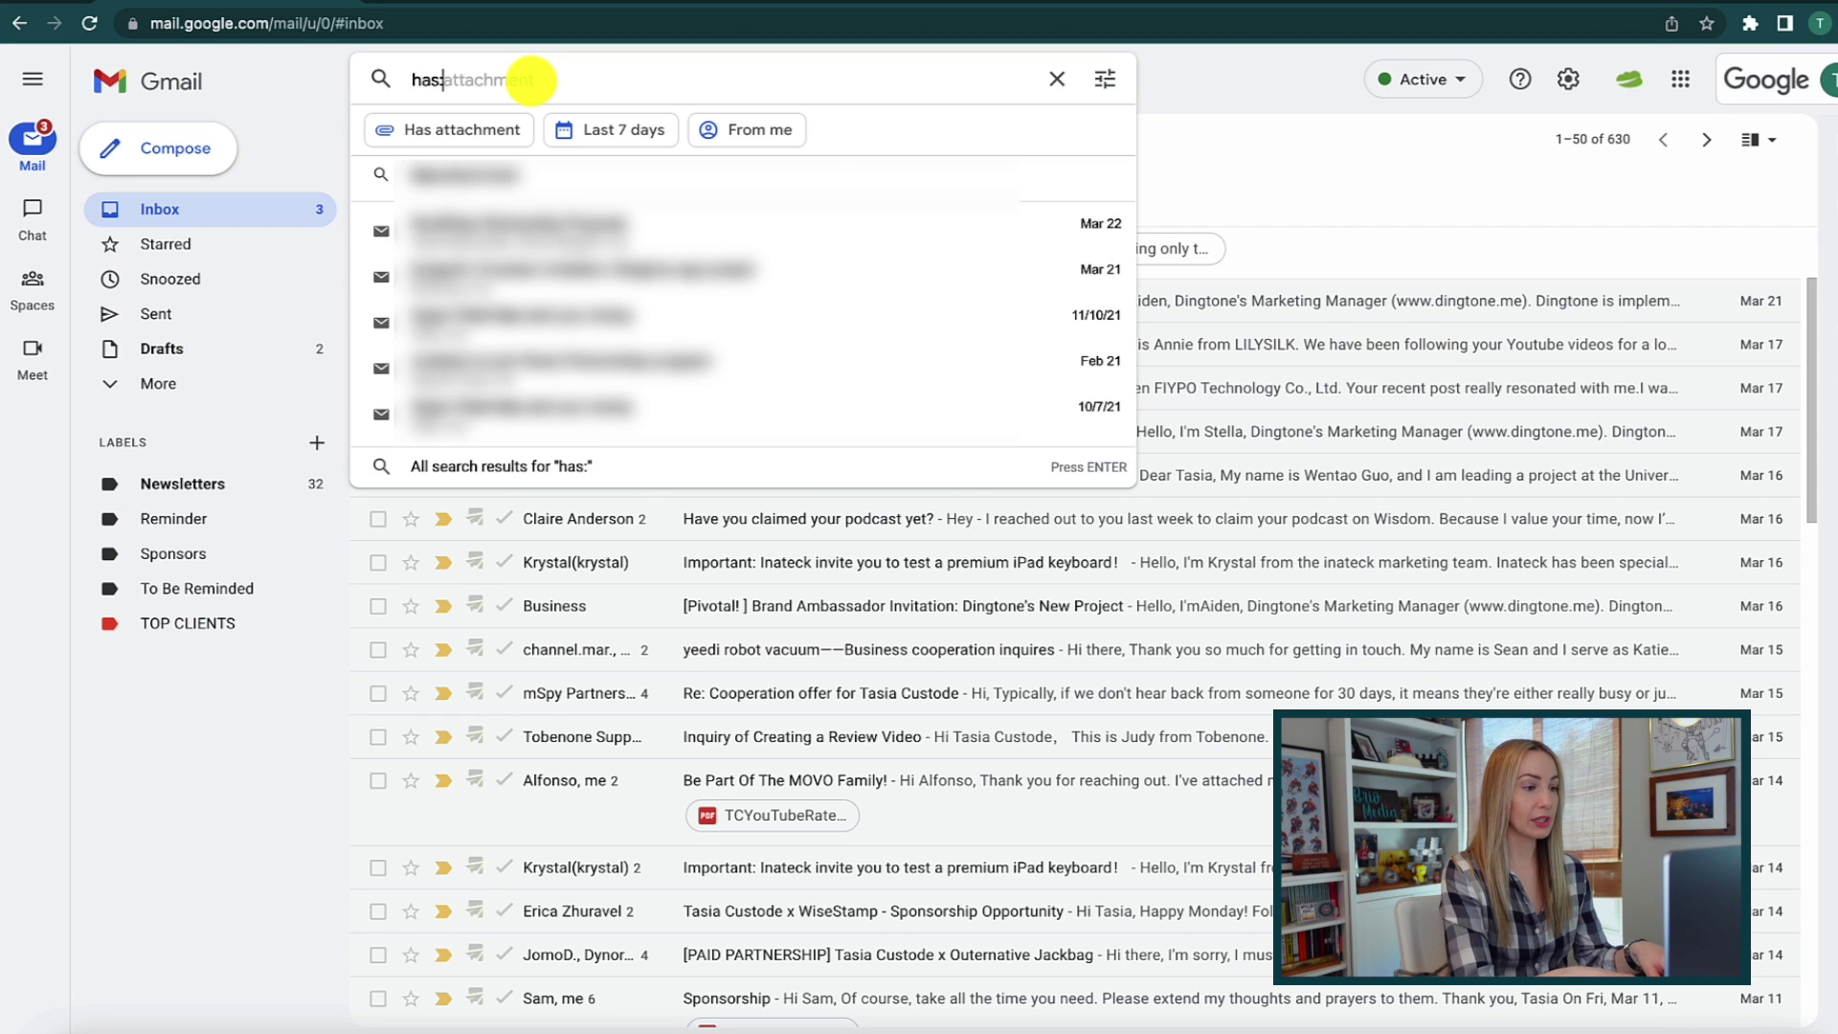
pyautogui.press('Tab')
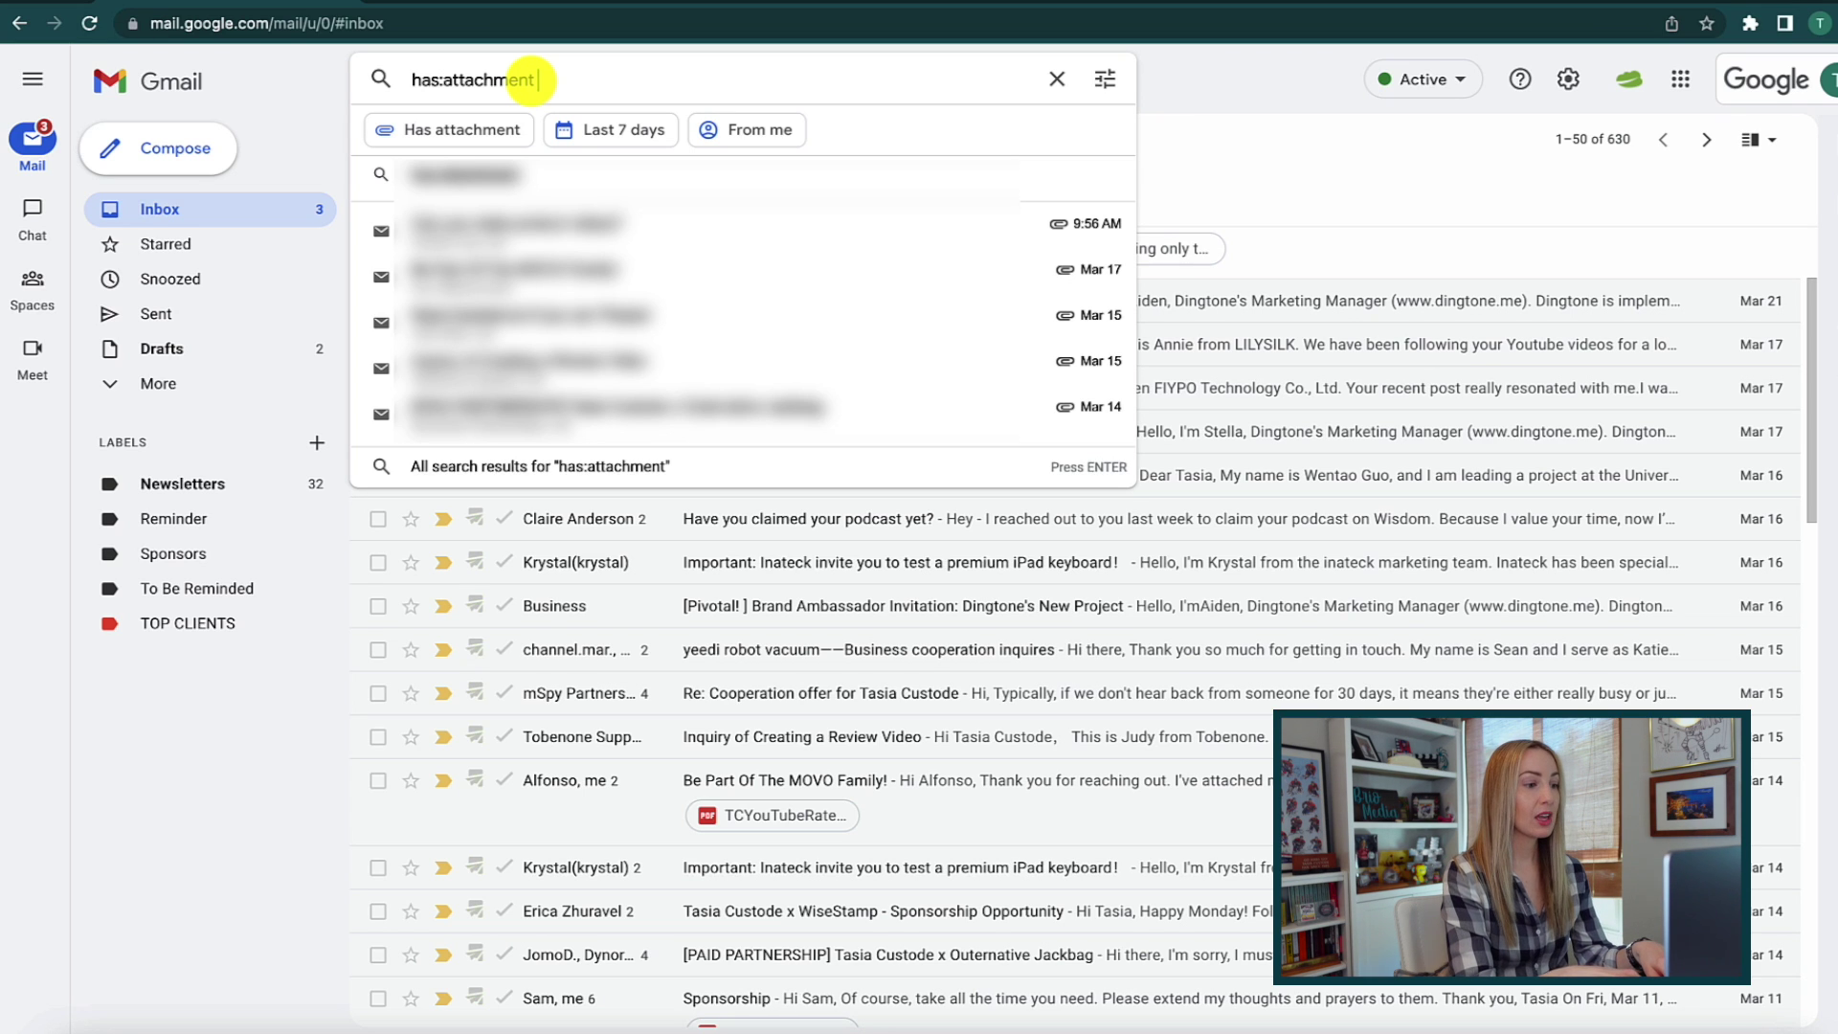
pyautogui.write('larger')
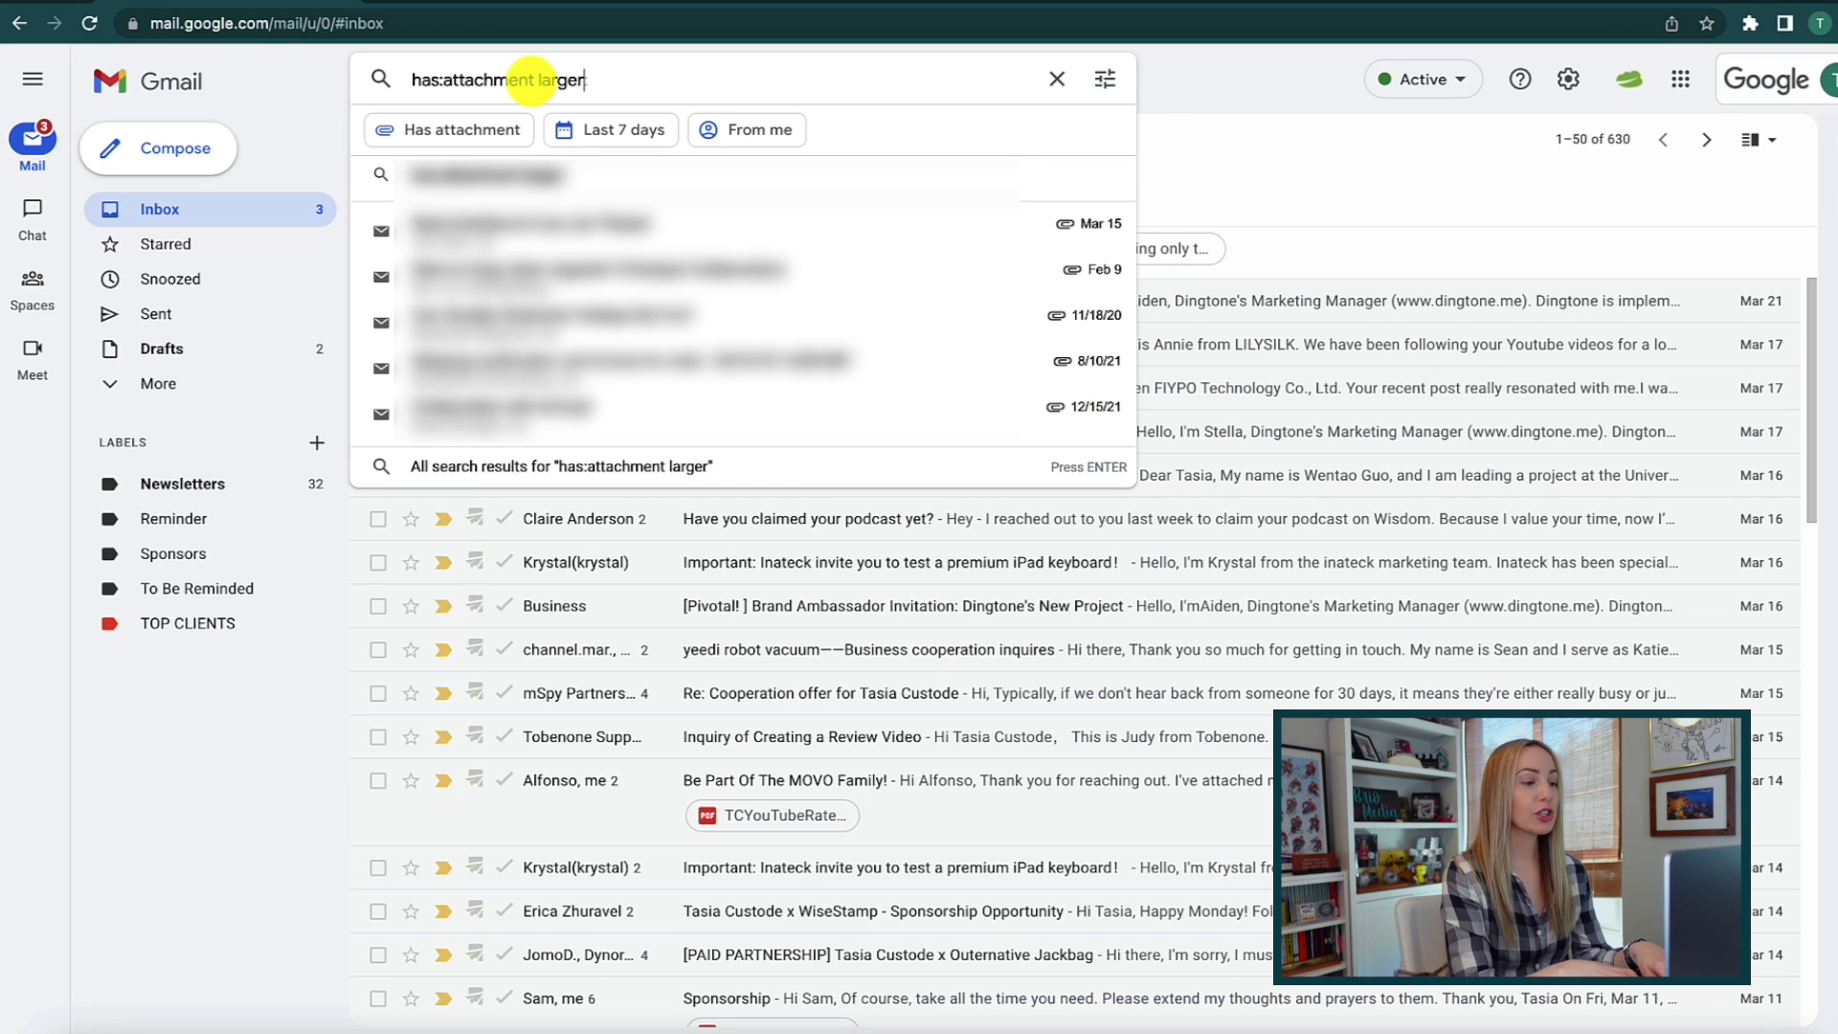
pyautogui.write(':')
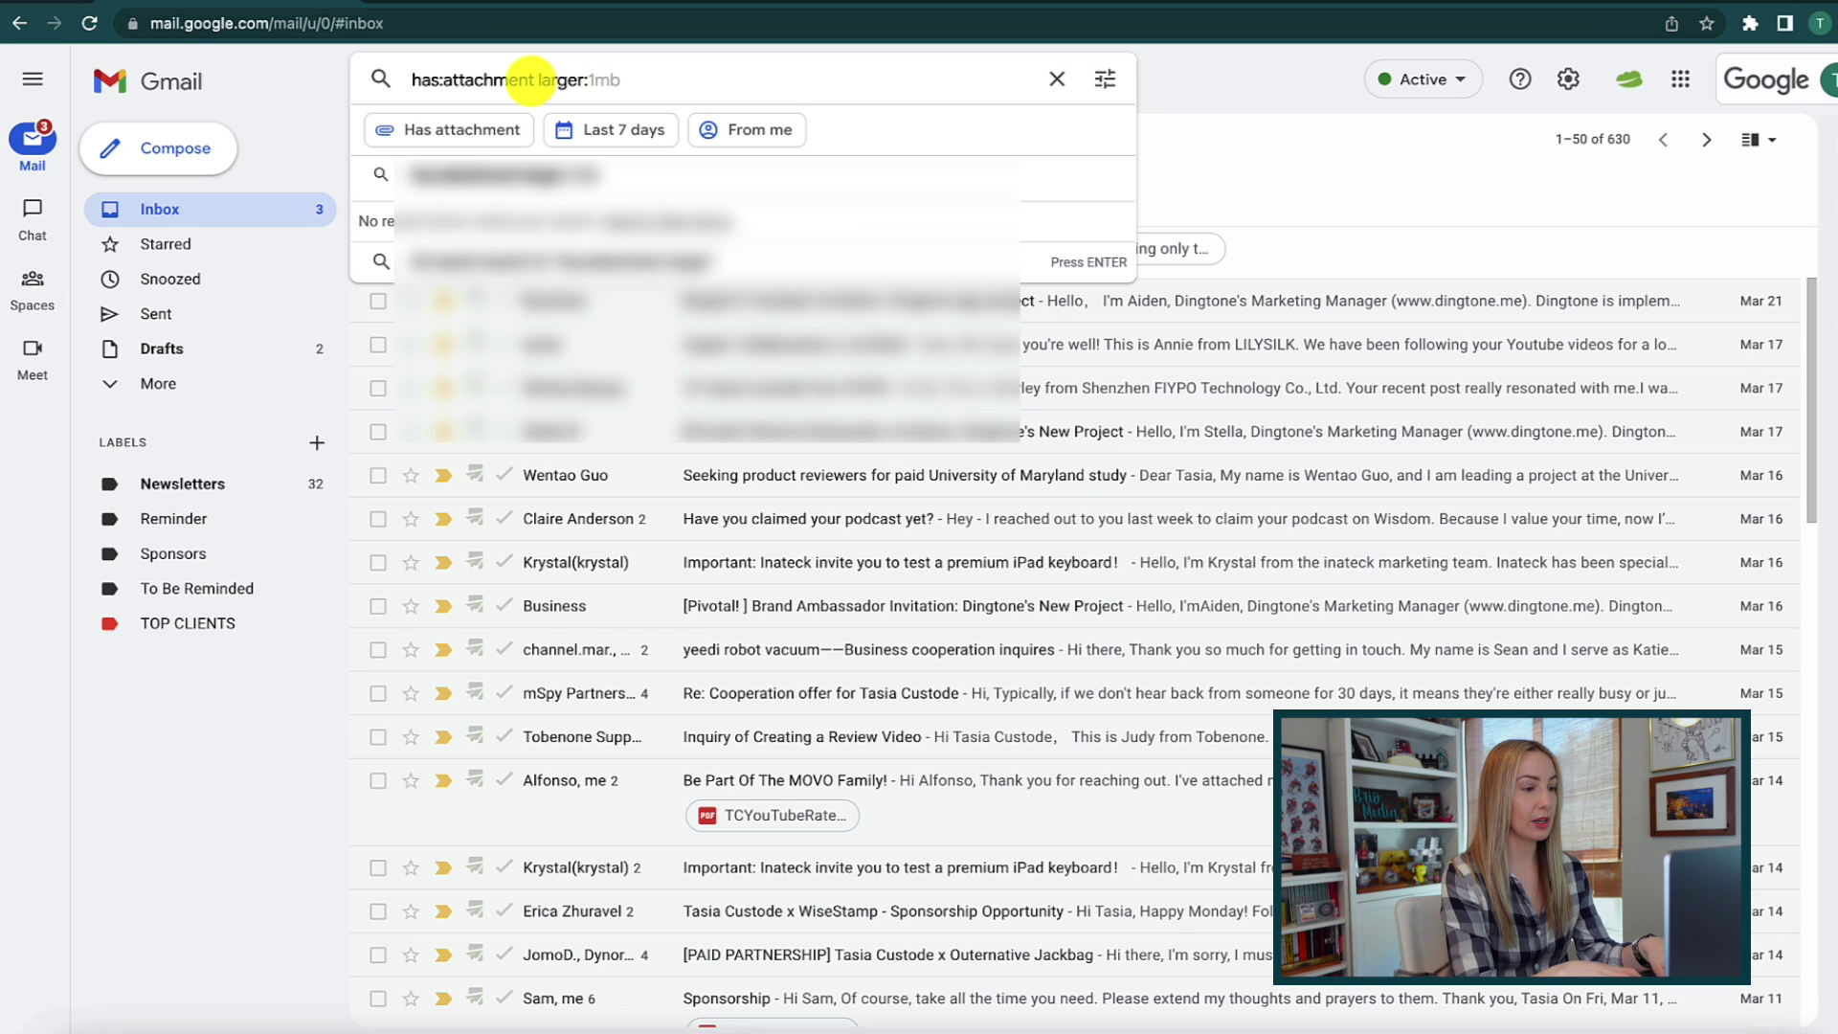
pyautogui.write('25')
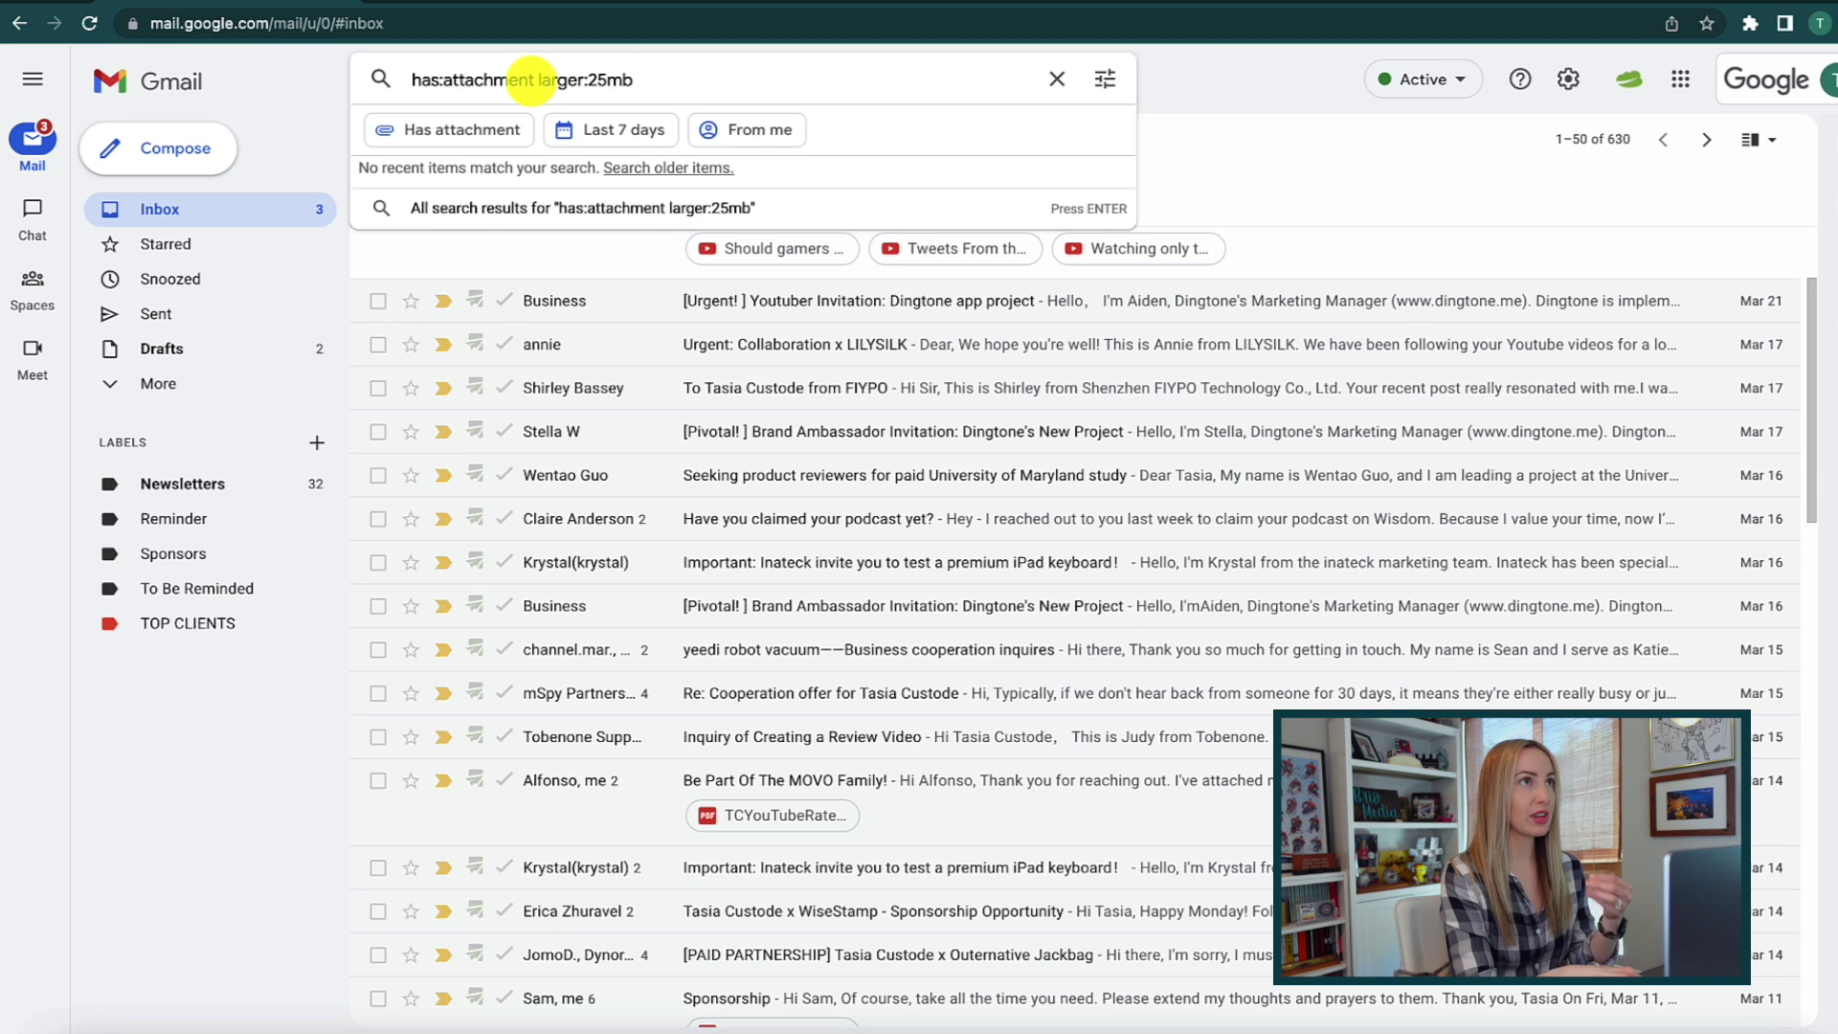
pyautogui.write('mb')
pyautogui.press('Return')
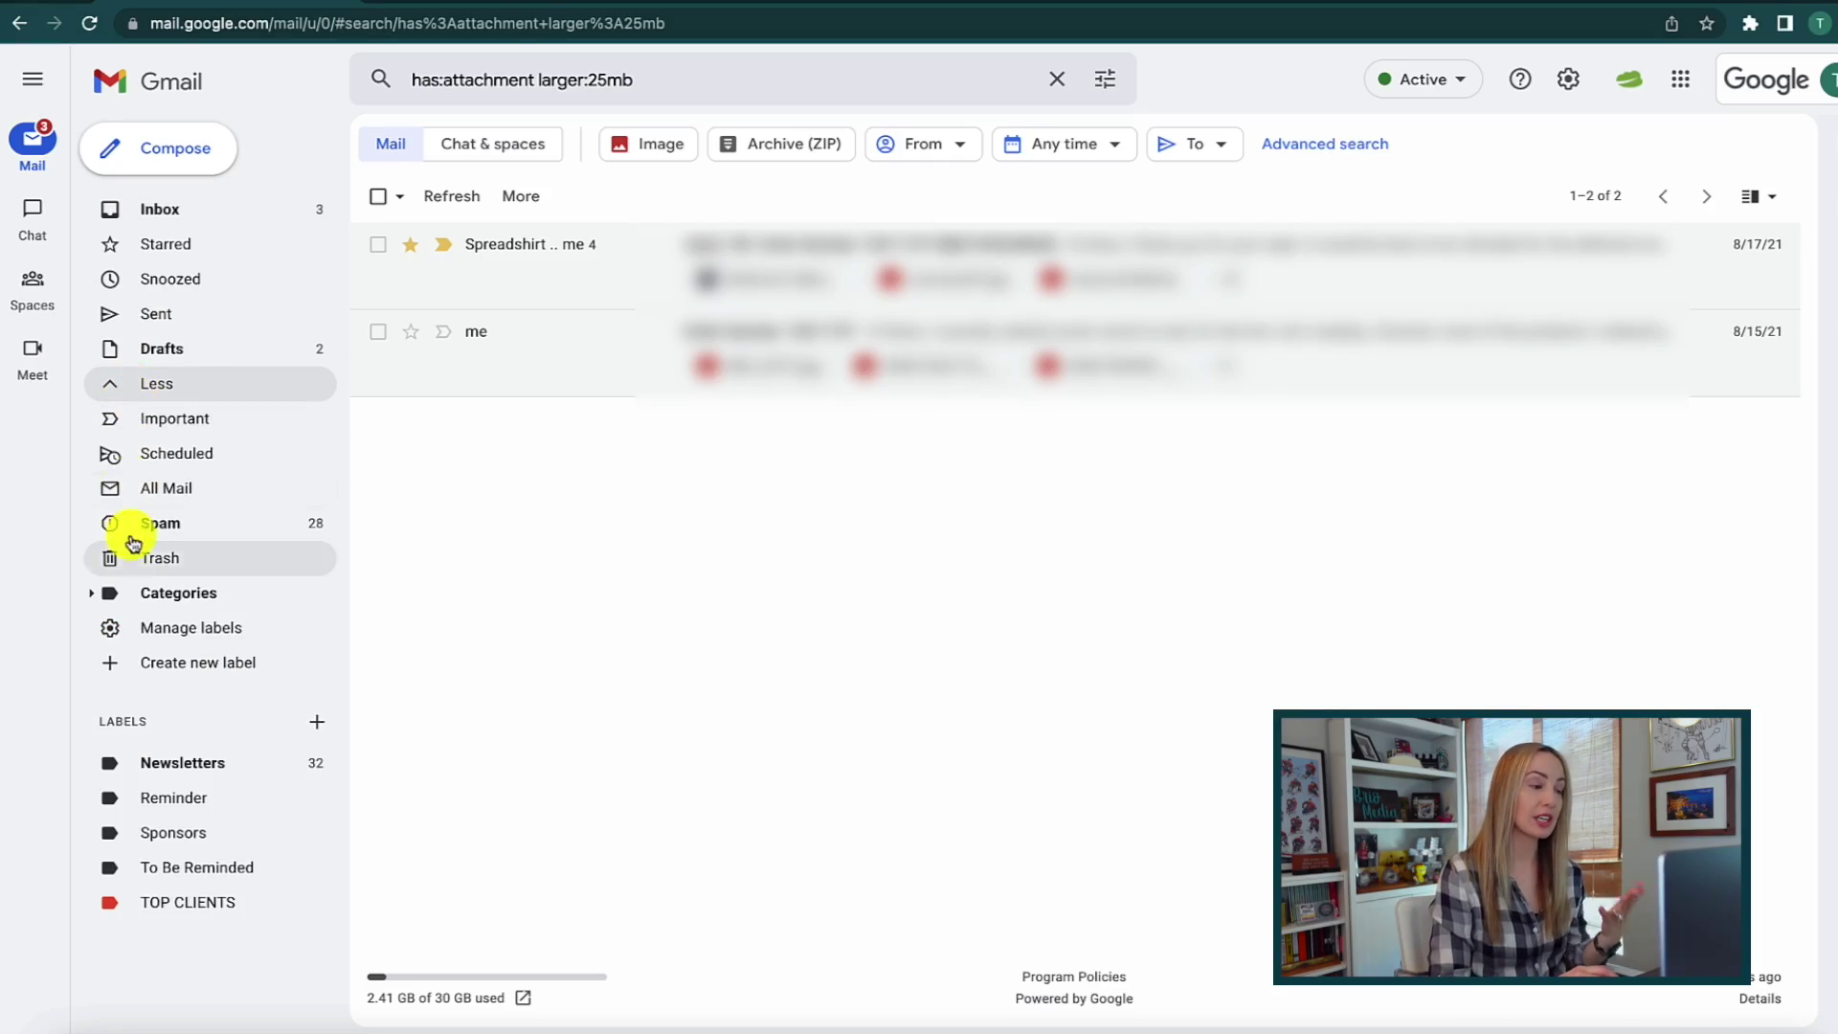
pyautogui.click(209, 565)
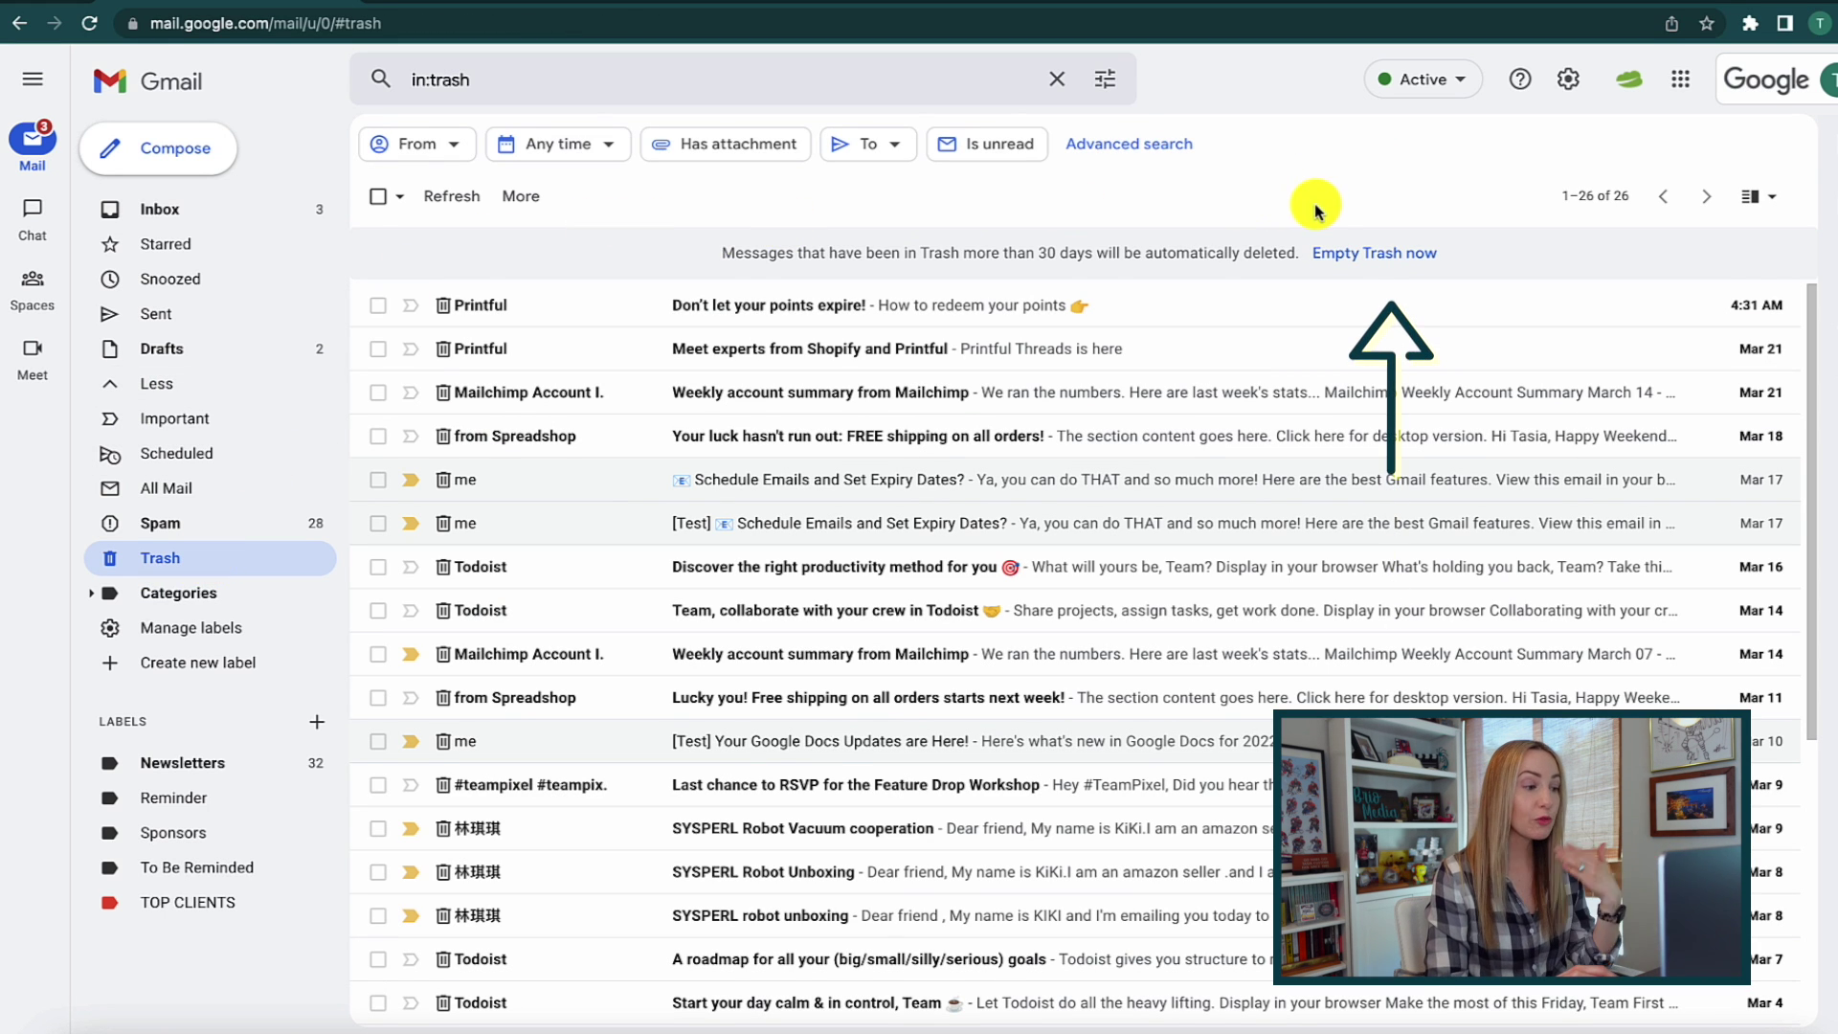
# - Empty Gmail's Trash, permanently deleting all 26 conversations
pyautogui.click(1400, 264)
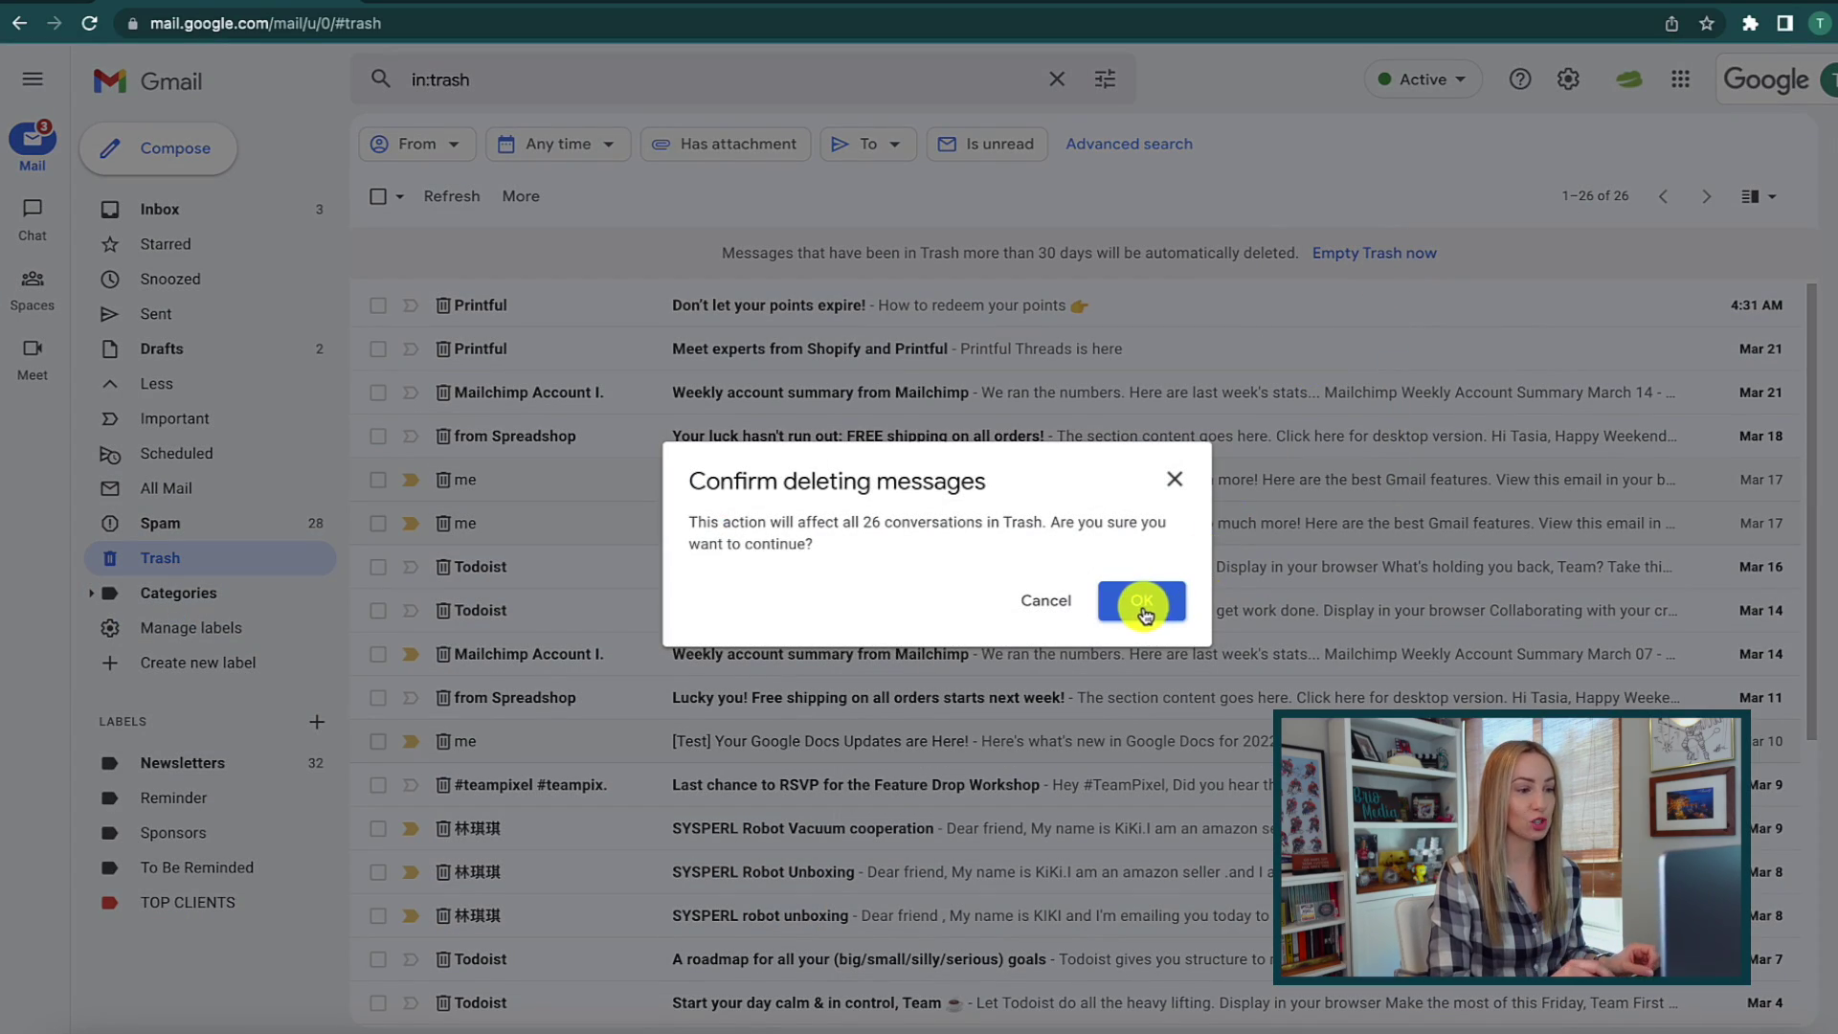
pyautogui.click(1143, 604)
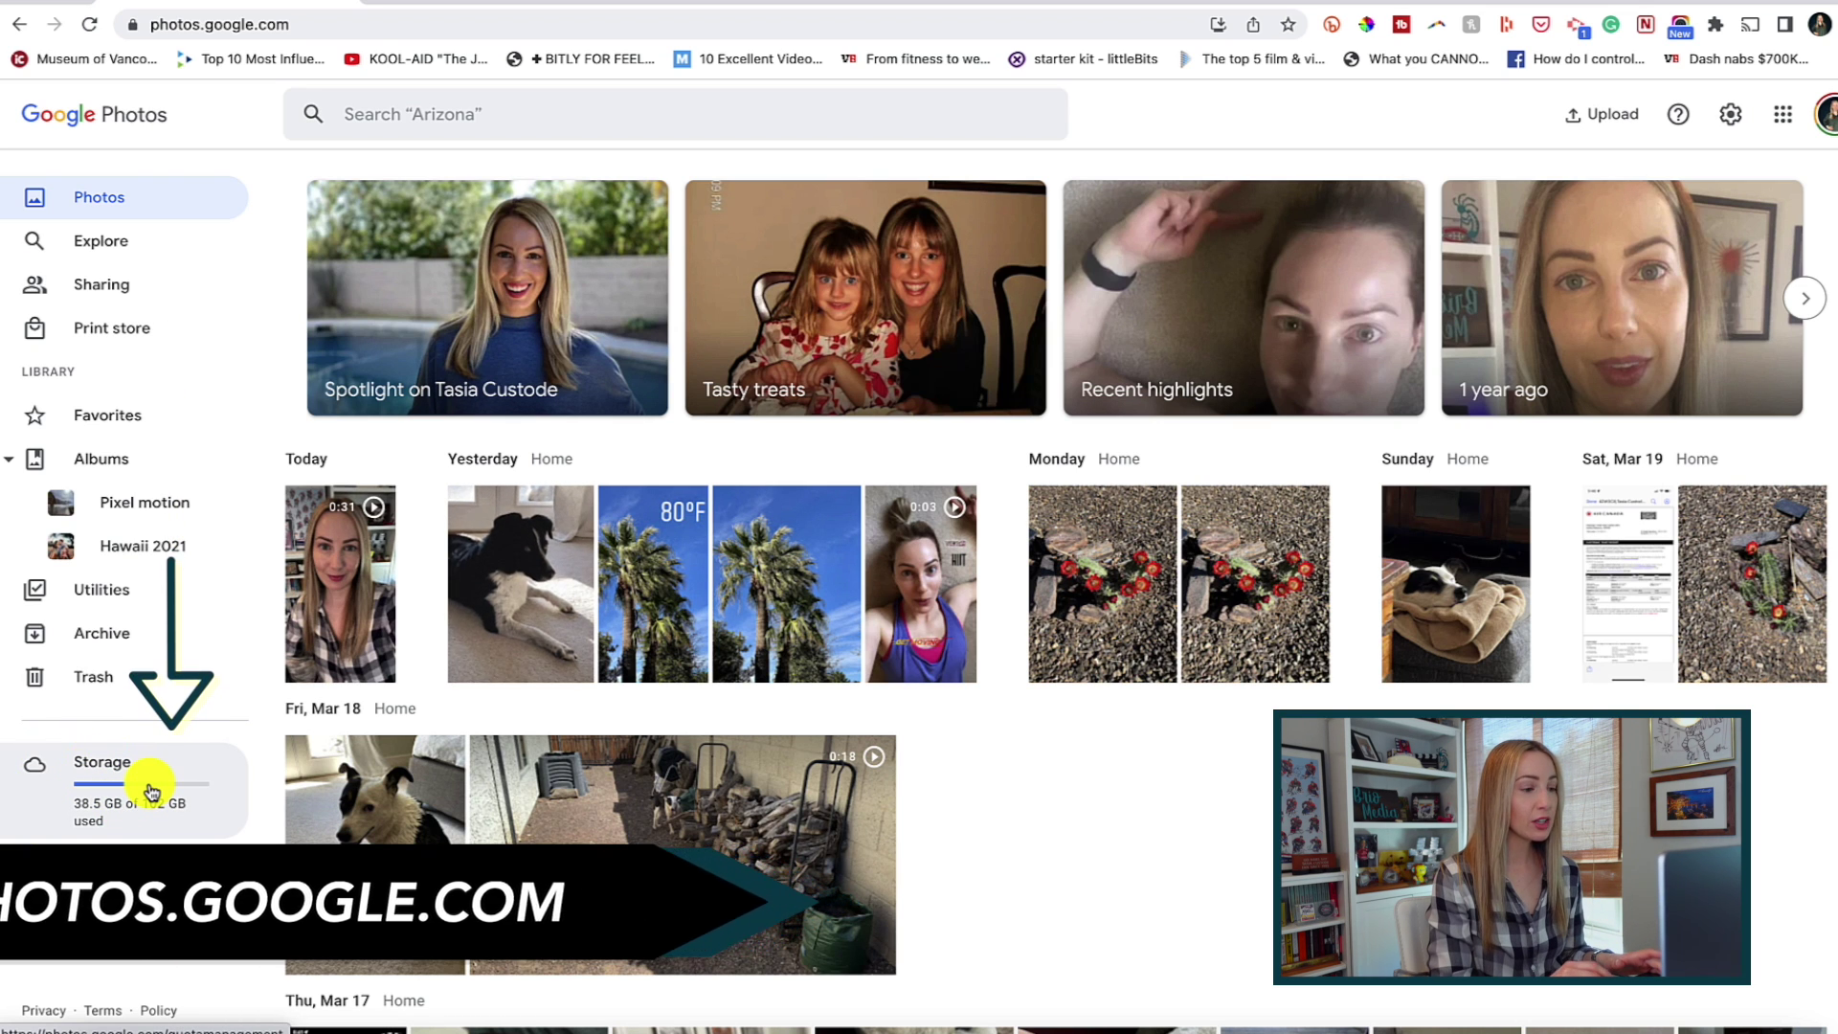
# - Open Google Photos storage, note the ~2 years remaining, and scroll to the review categories
pyautogui.click(149, 791)
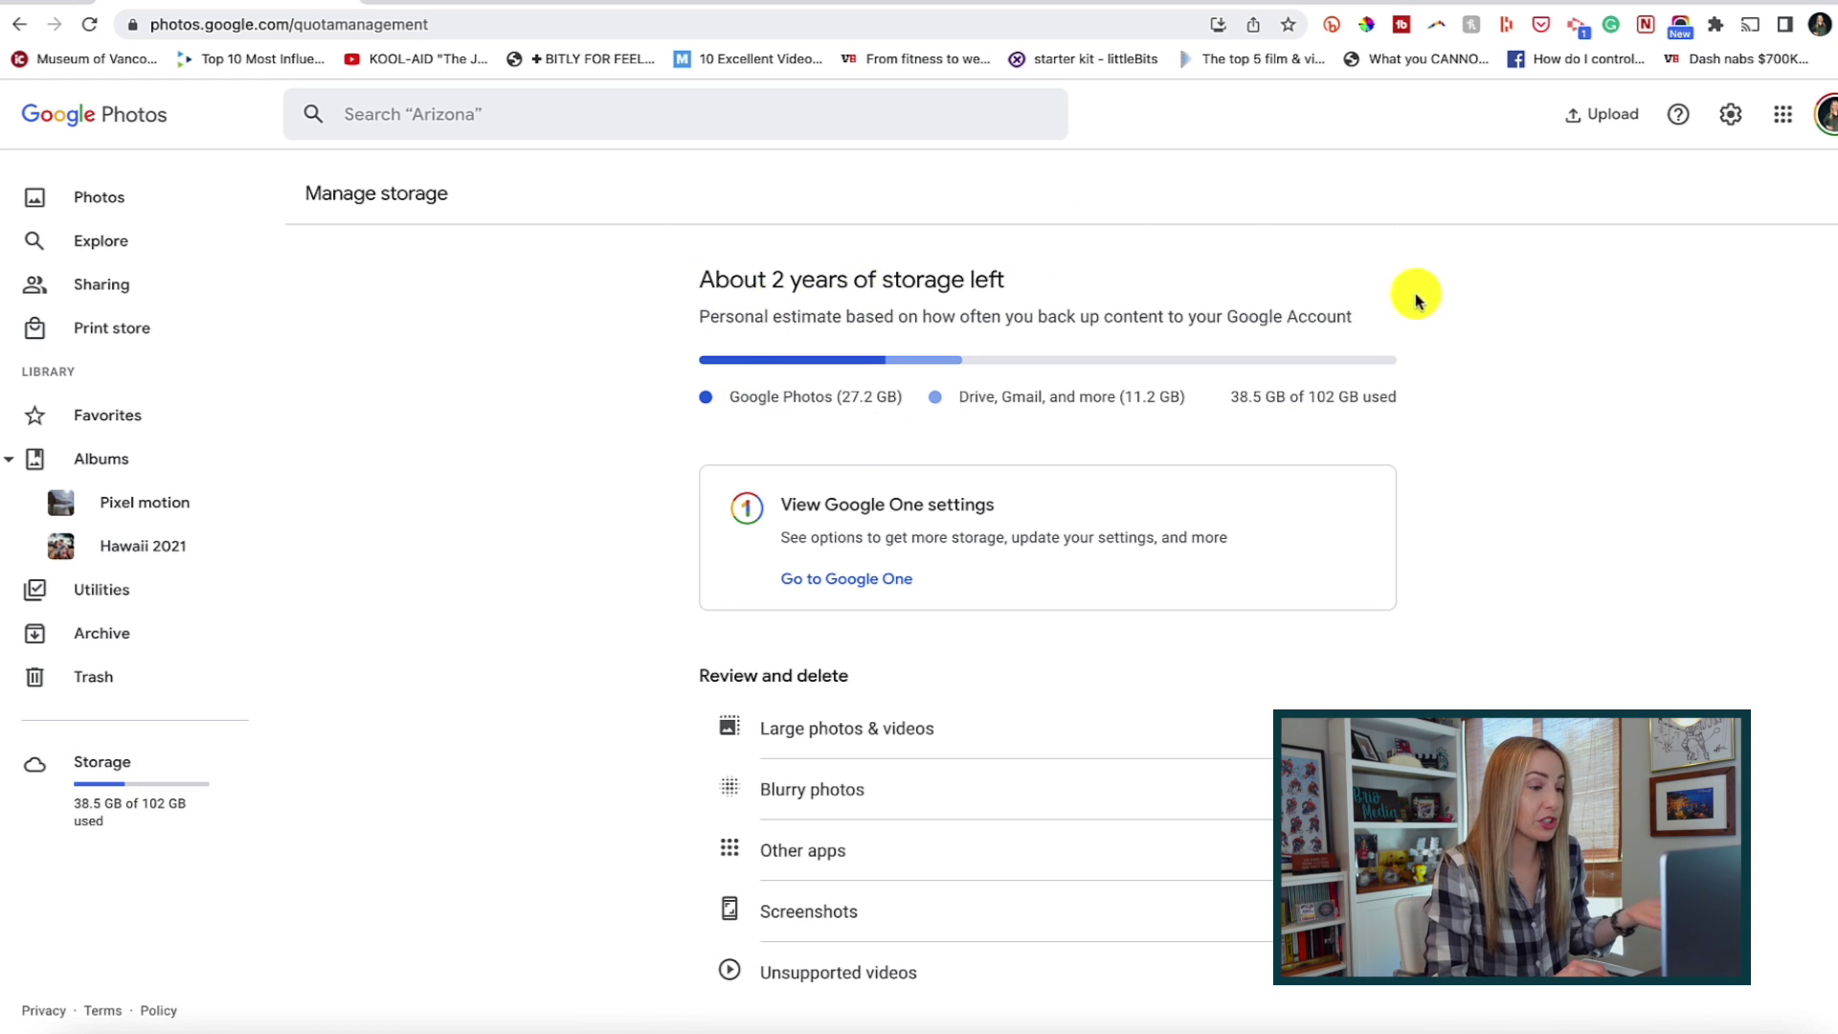
pyautogui.moveTo(702, 278); pyautogui.dragTo(916, 279)
pyautogui.click(1467, 407)
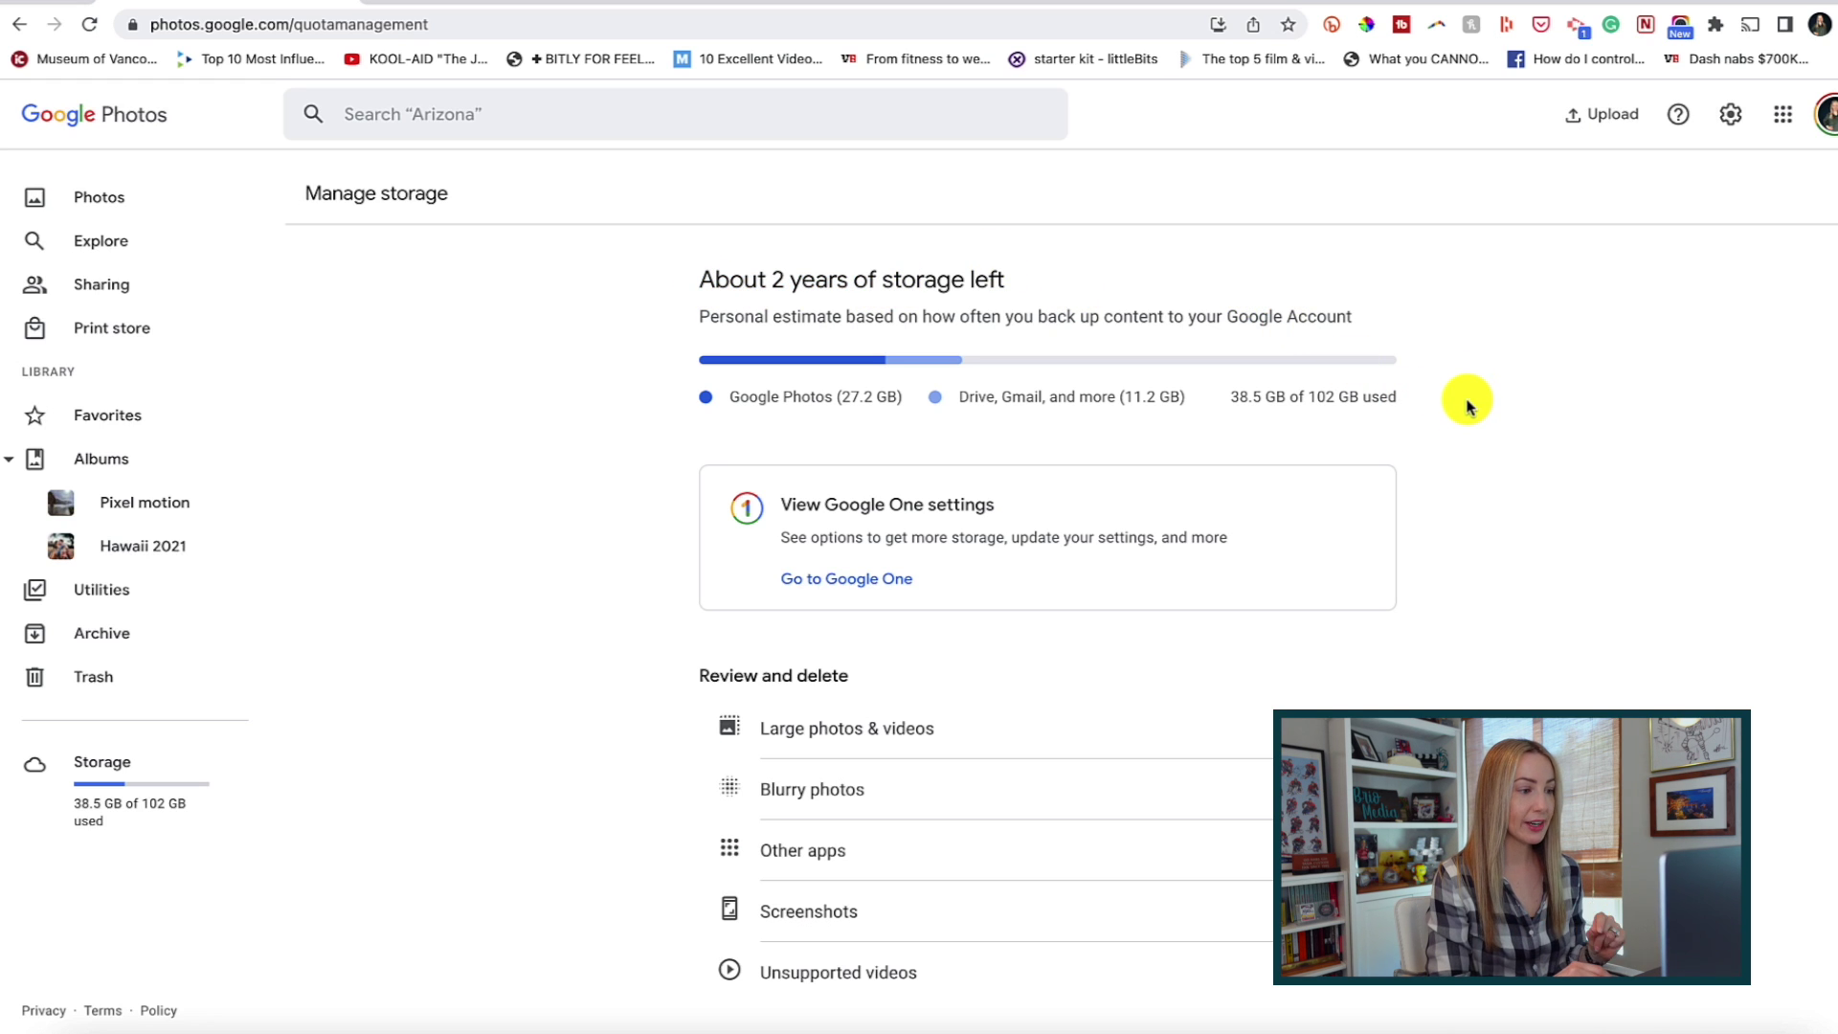
pyautogui.scroll(-5, 1467, 406)
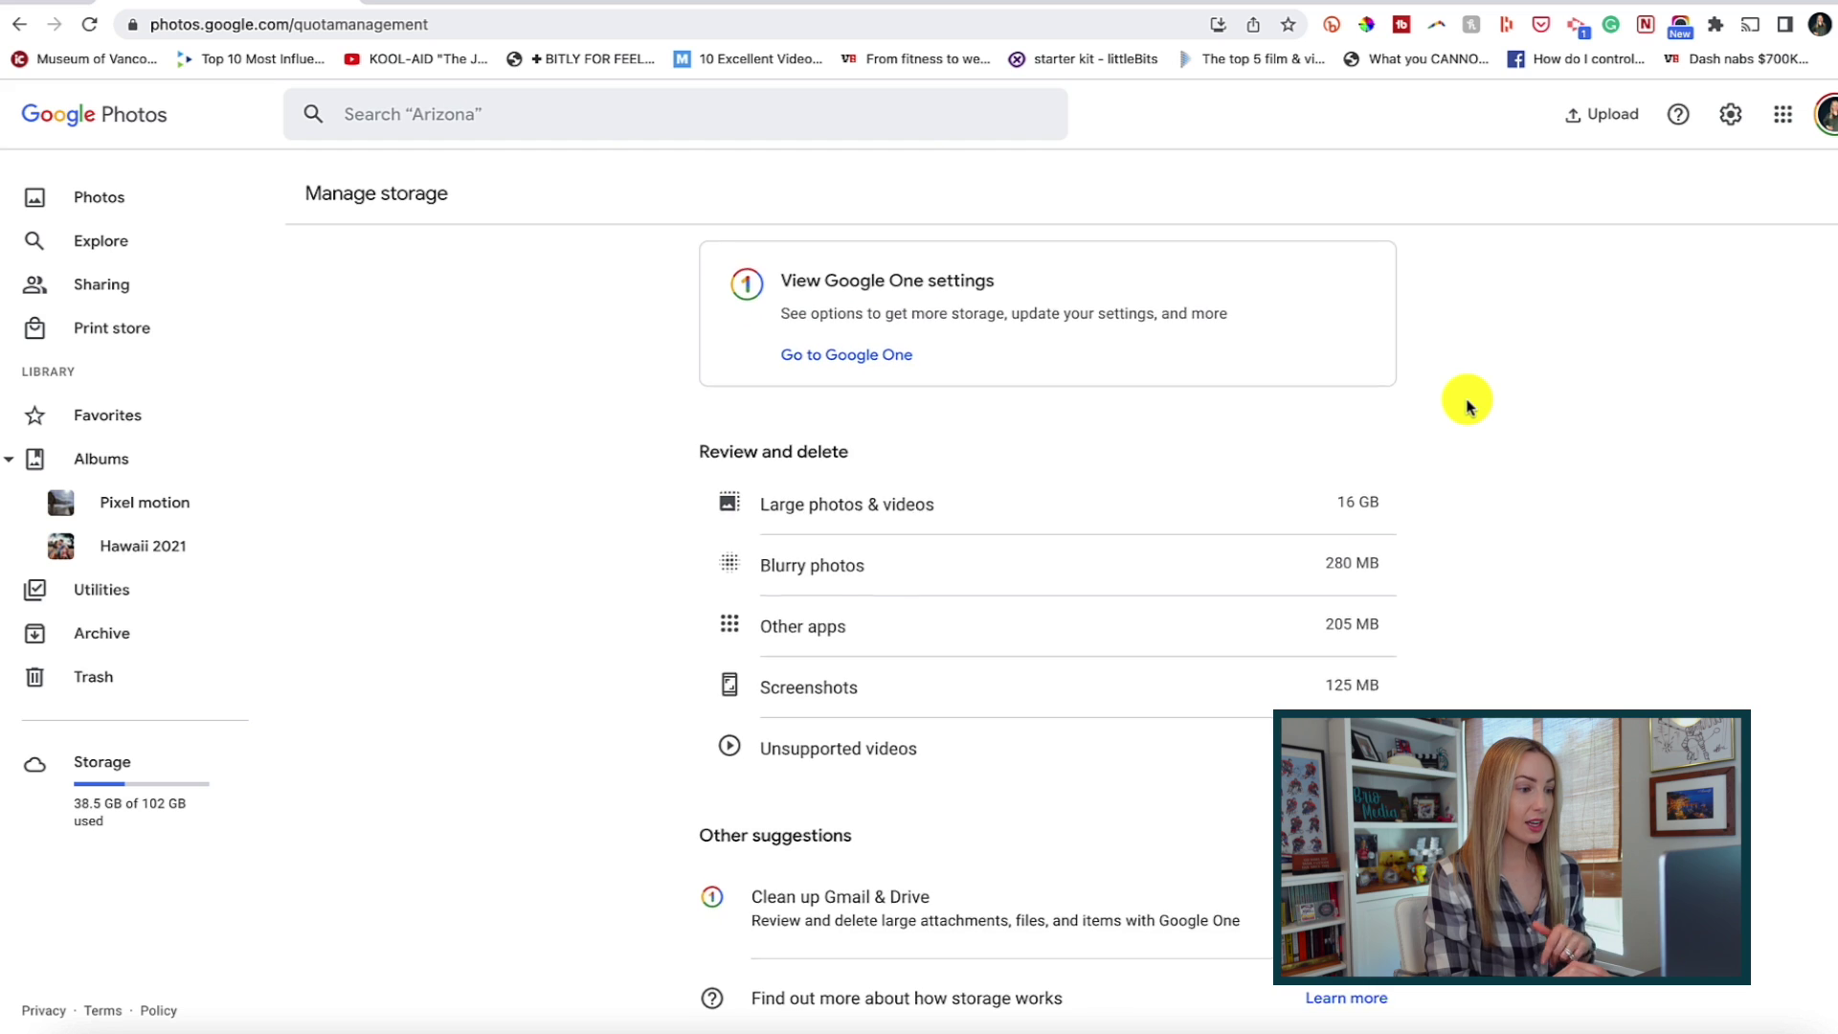
pyautogui.scroll(-1, 1468, 407)
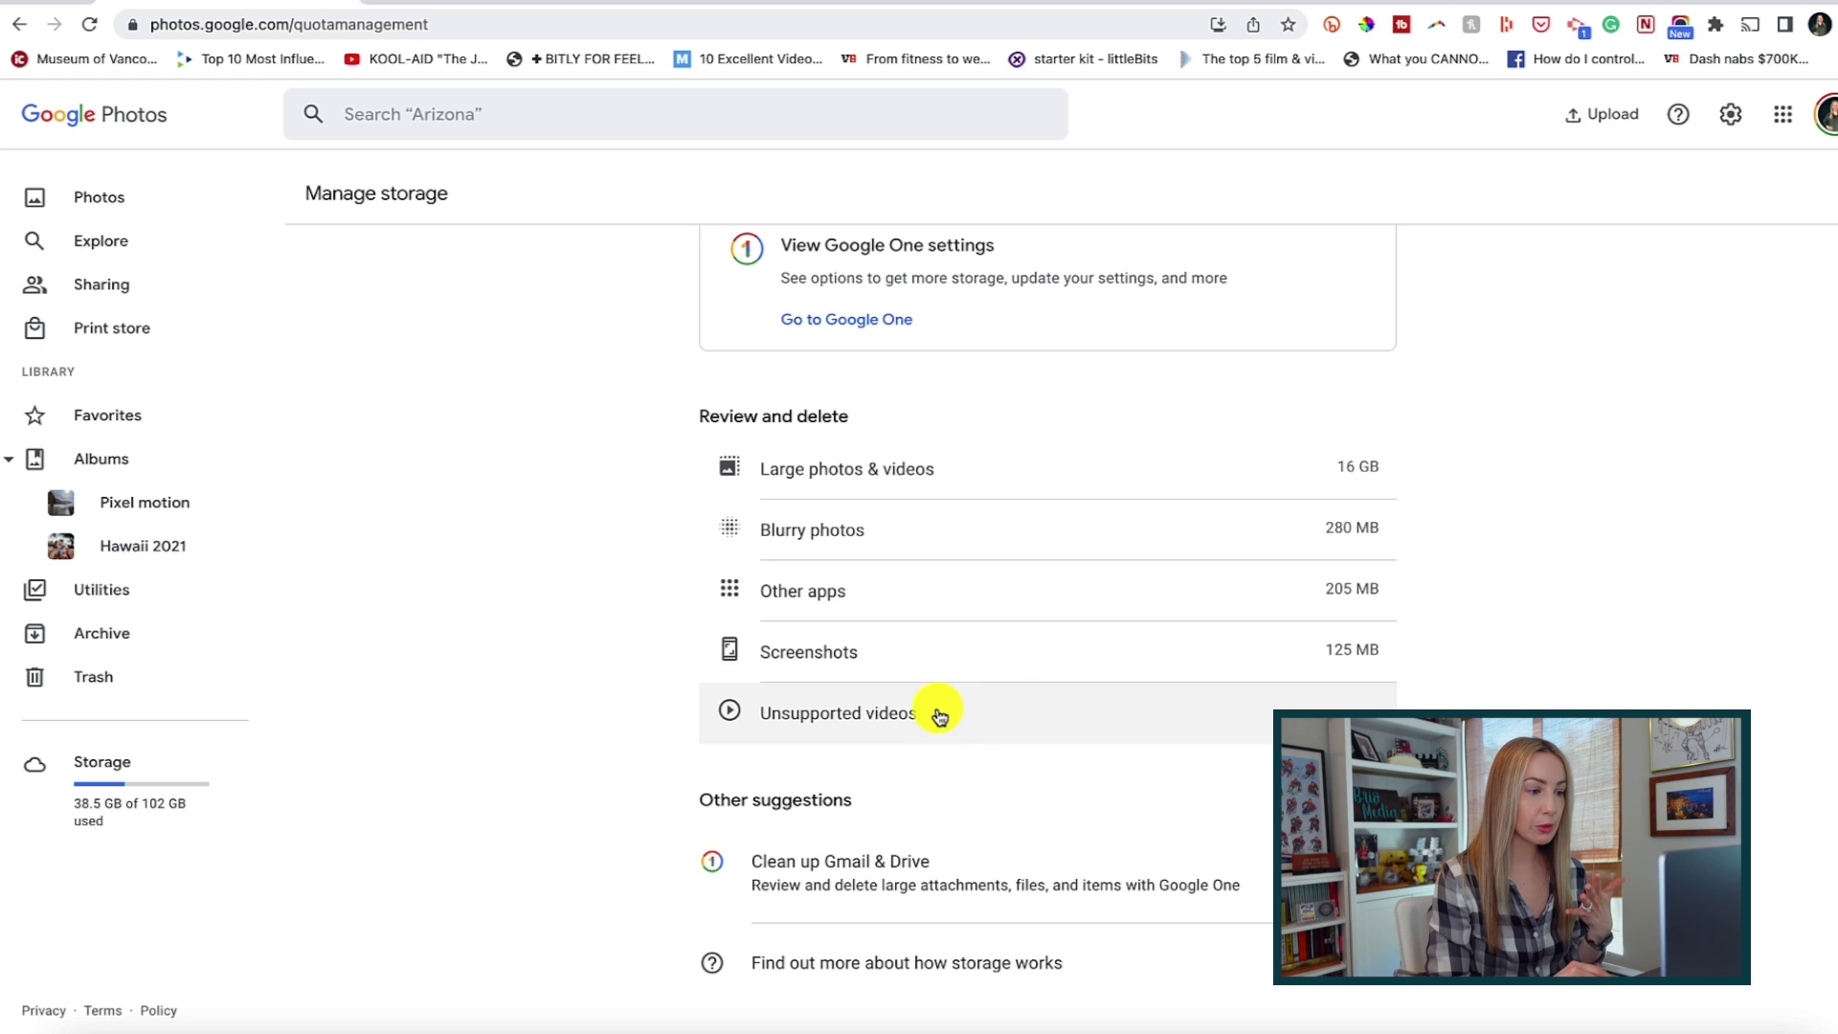
# - Review large photos and videos, selecting then deselecting the Oct 24 and Jan 5 videos
pyautogui.click(987, 483)
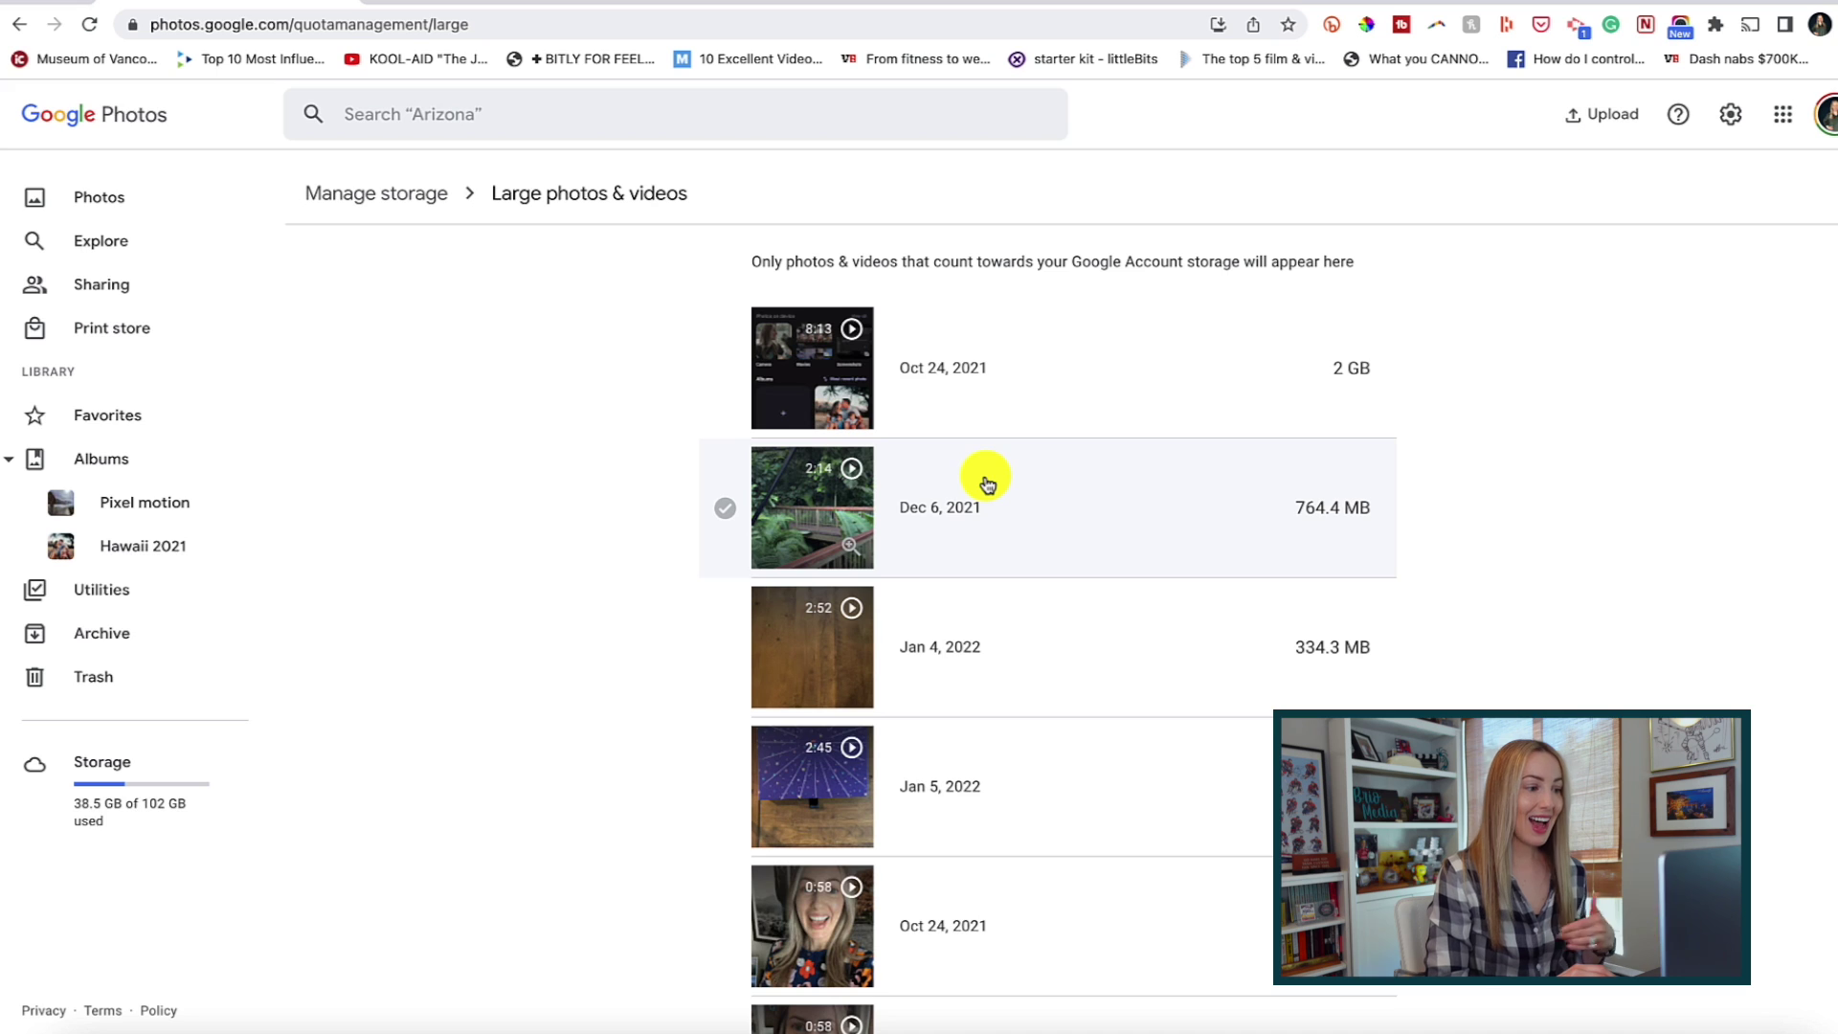
pyautogui.click(1019, 390)
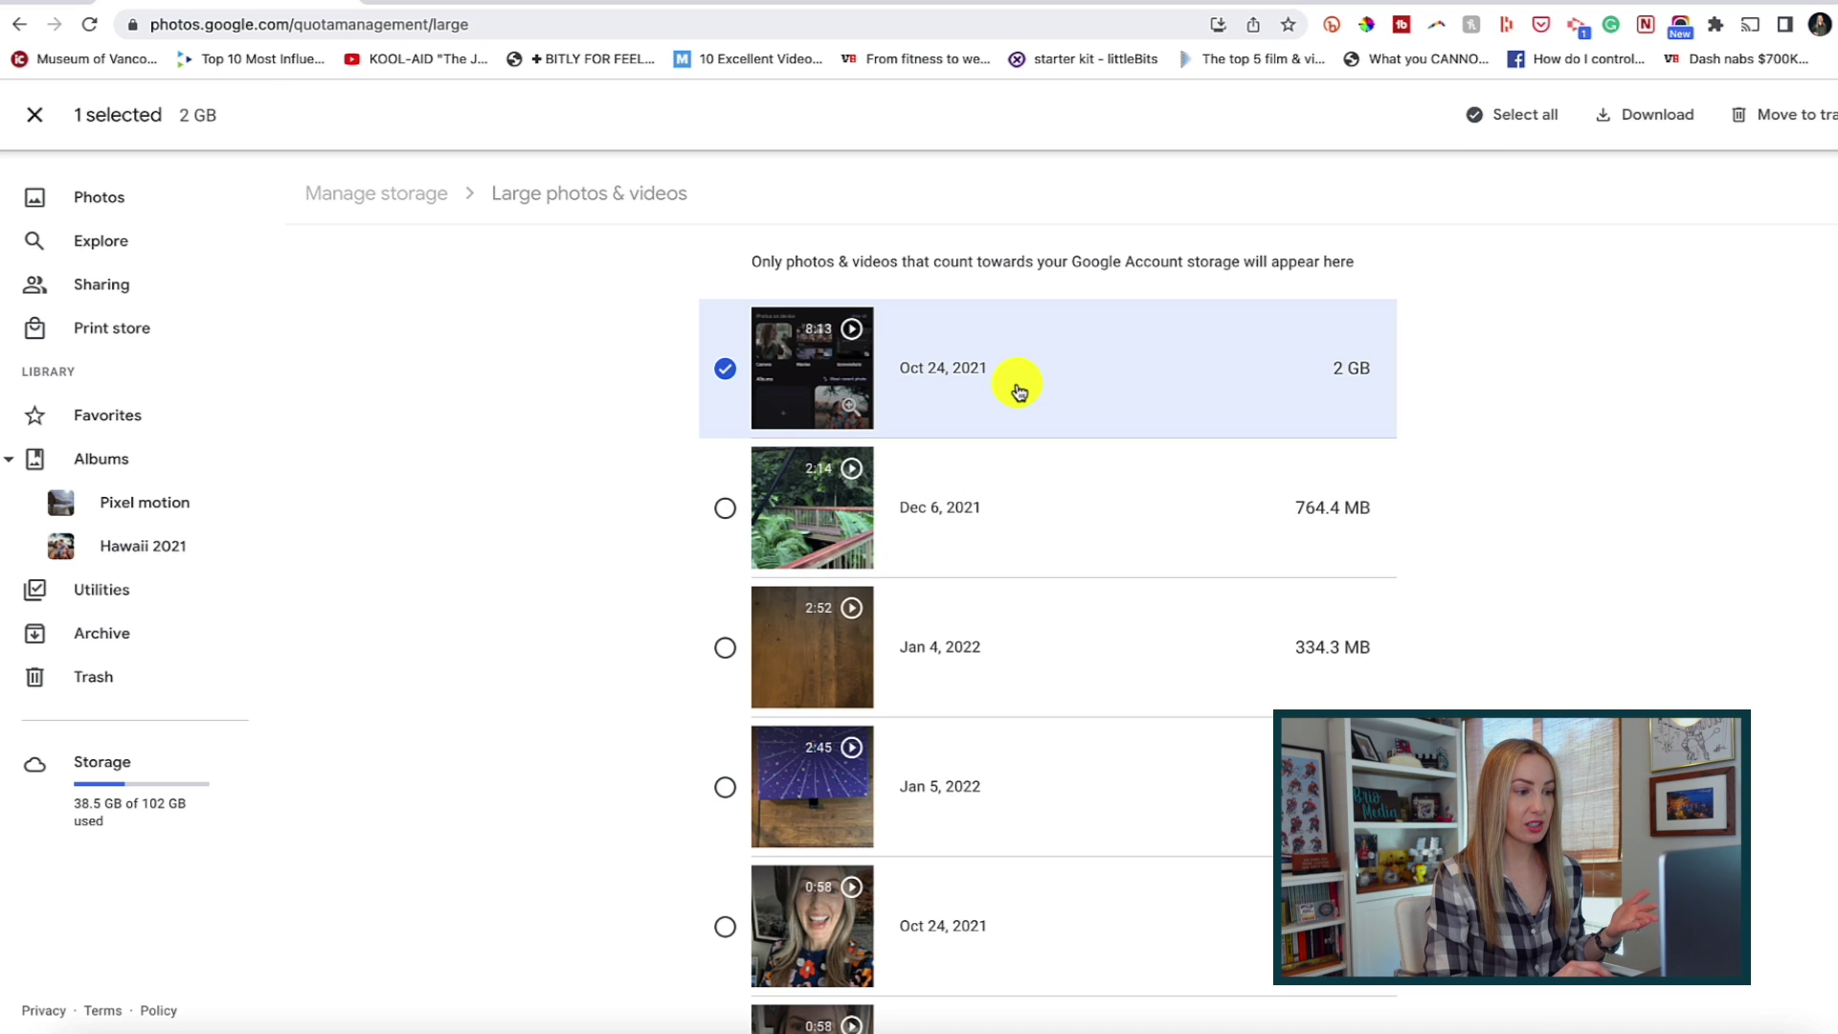
pyautogui.click(1046, 790)
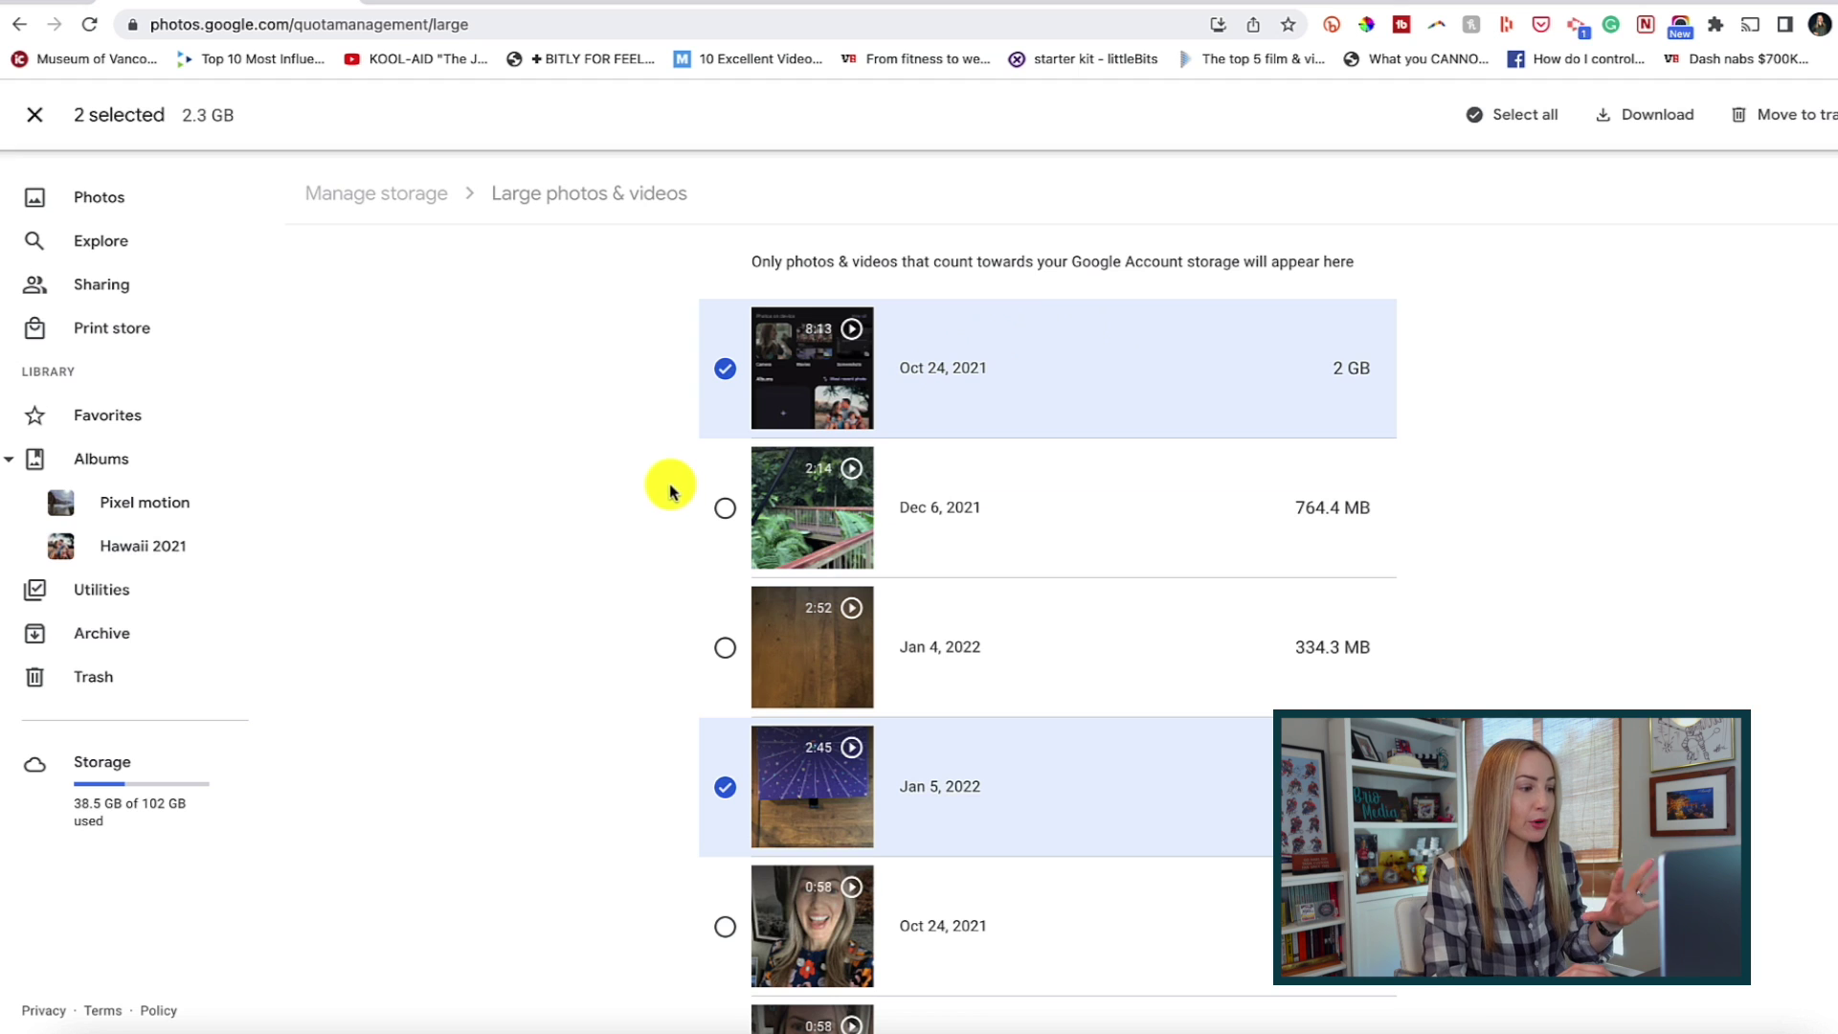
pyautogui.click(1001, 364)
pyautogui.click(974, 730)
pyautogui.click(90, 682)
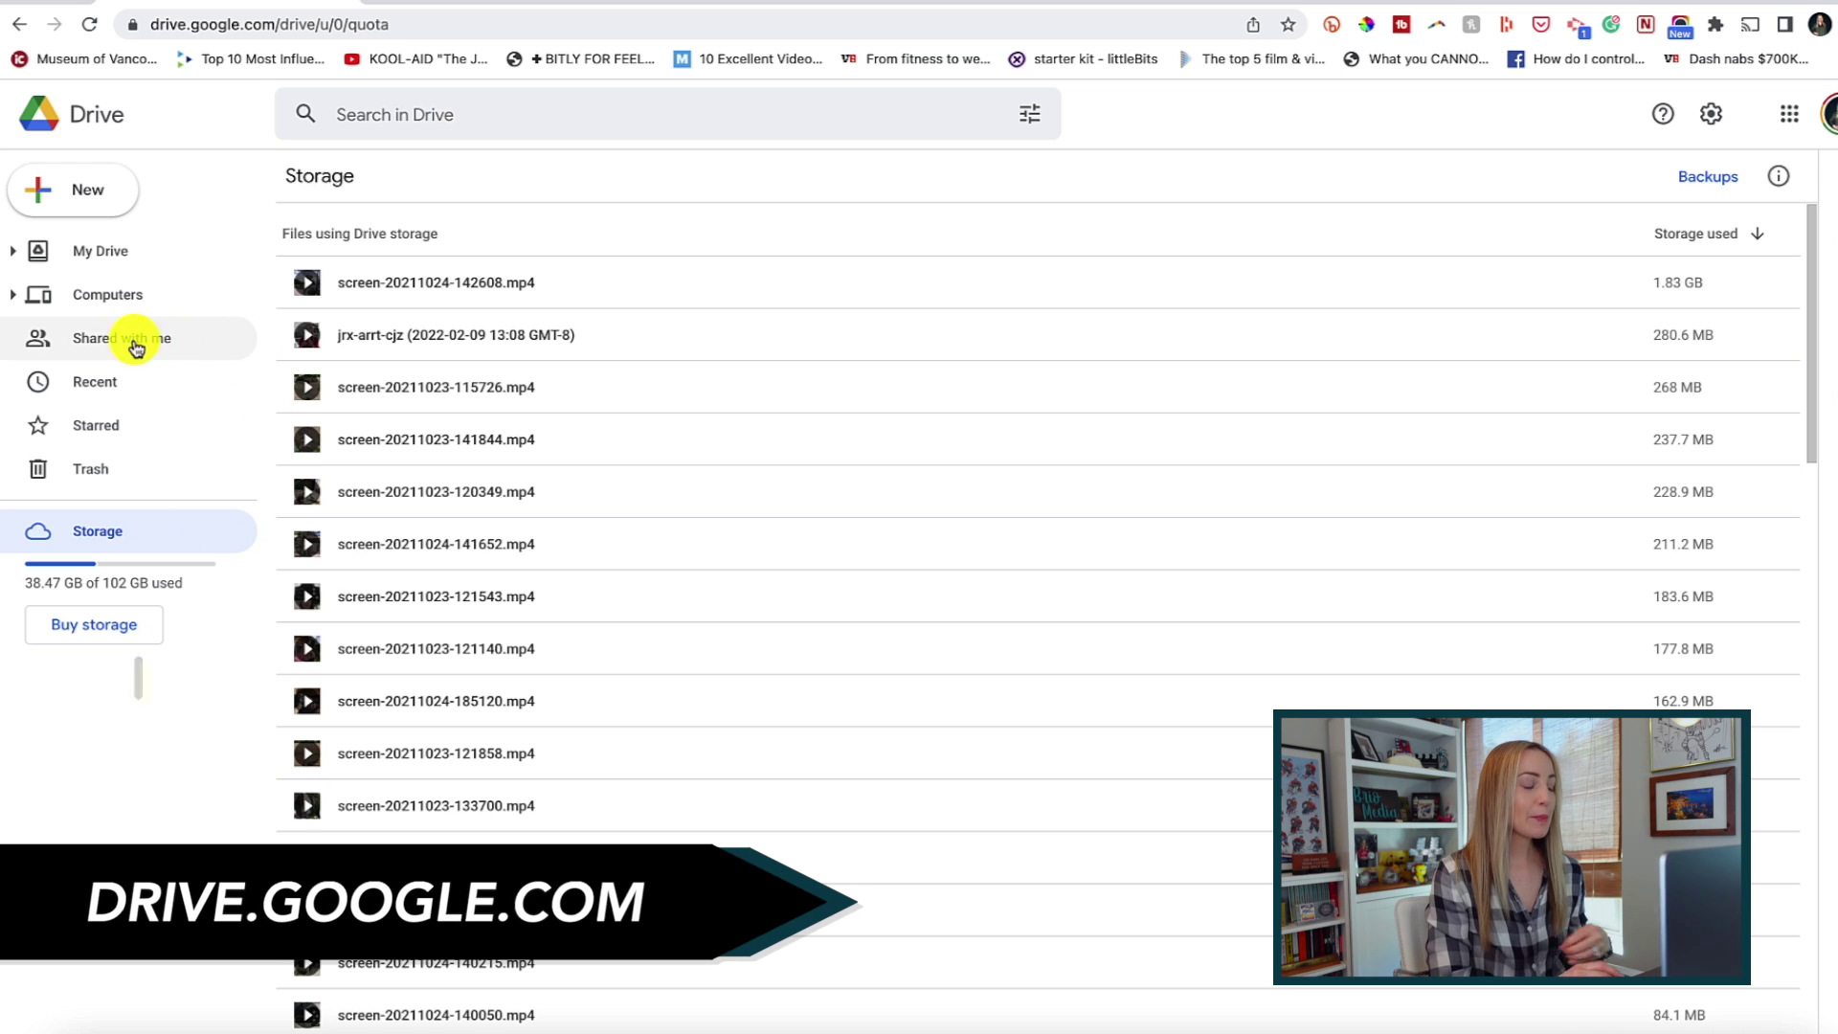
# - Show Shared with me files sorted in reversed share-date order
pyautogui.click(184, 349)
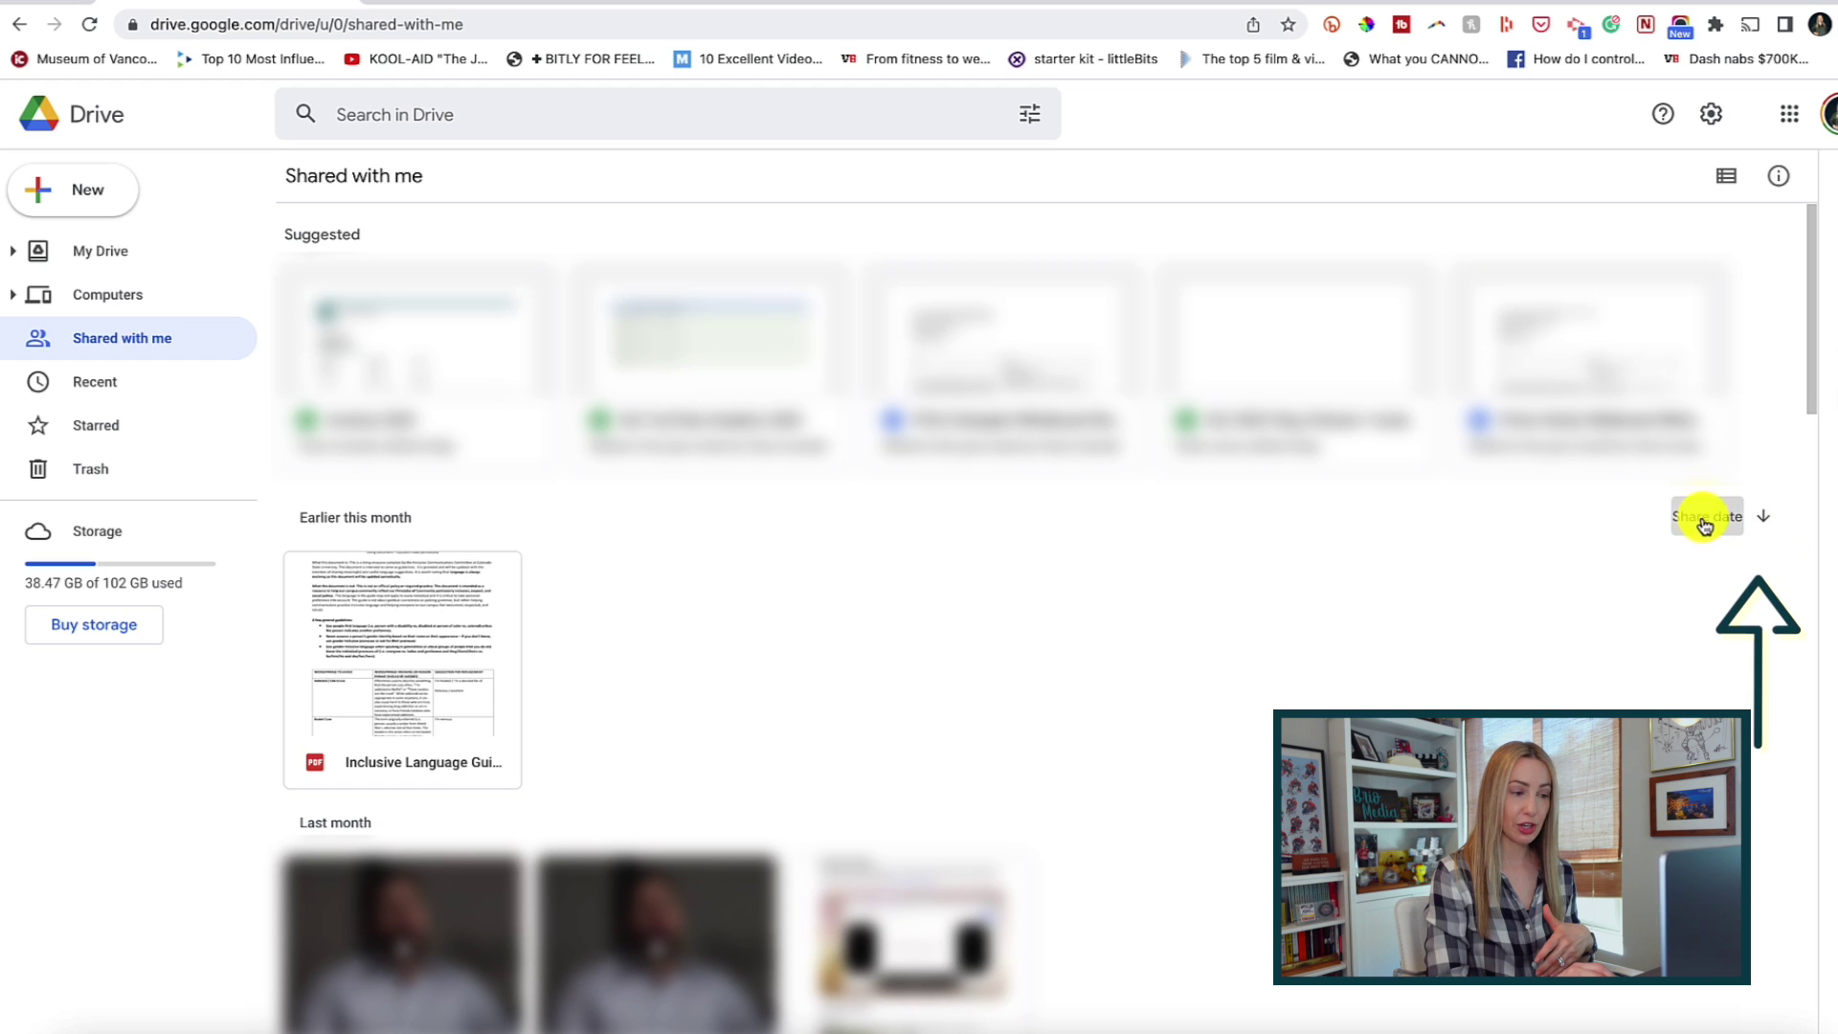
pyautogui.click(1767, 522)
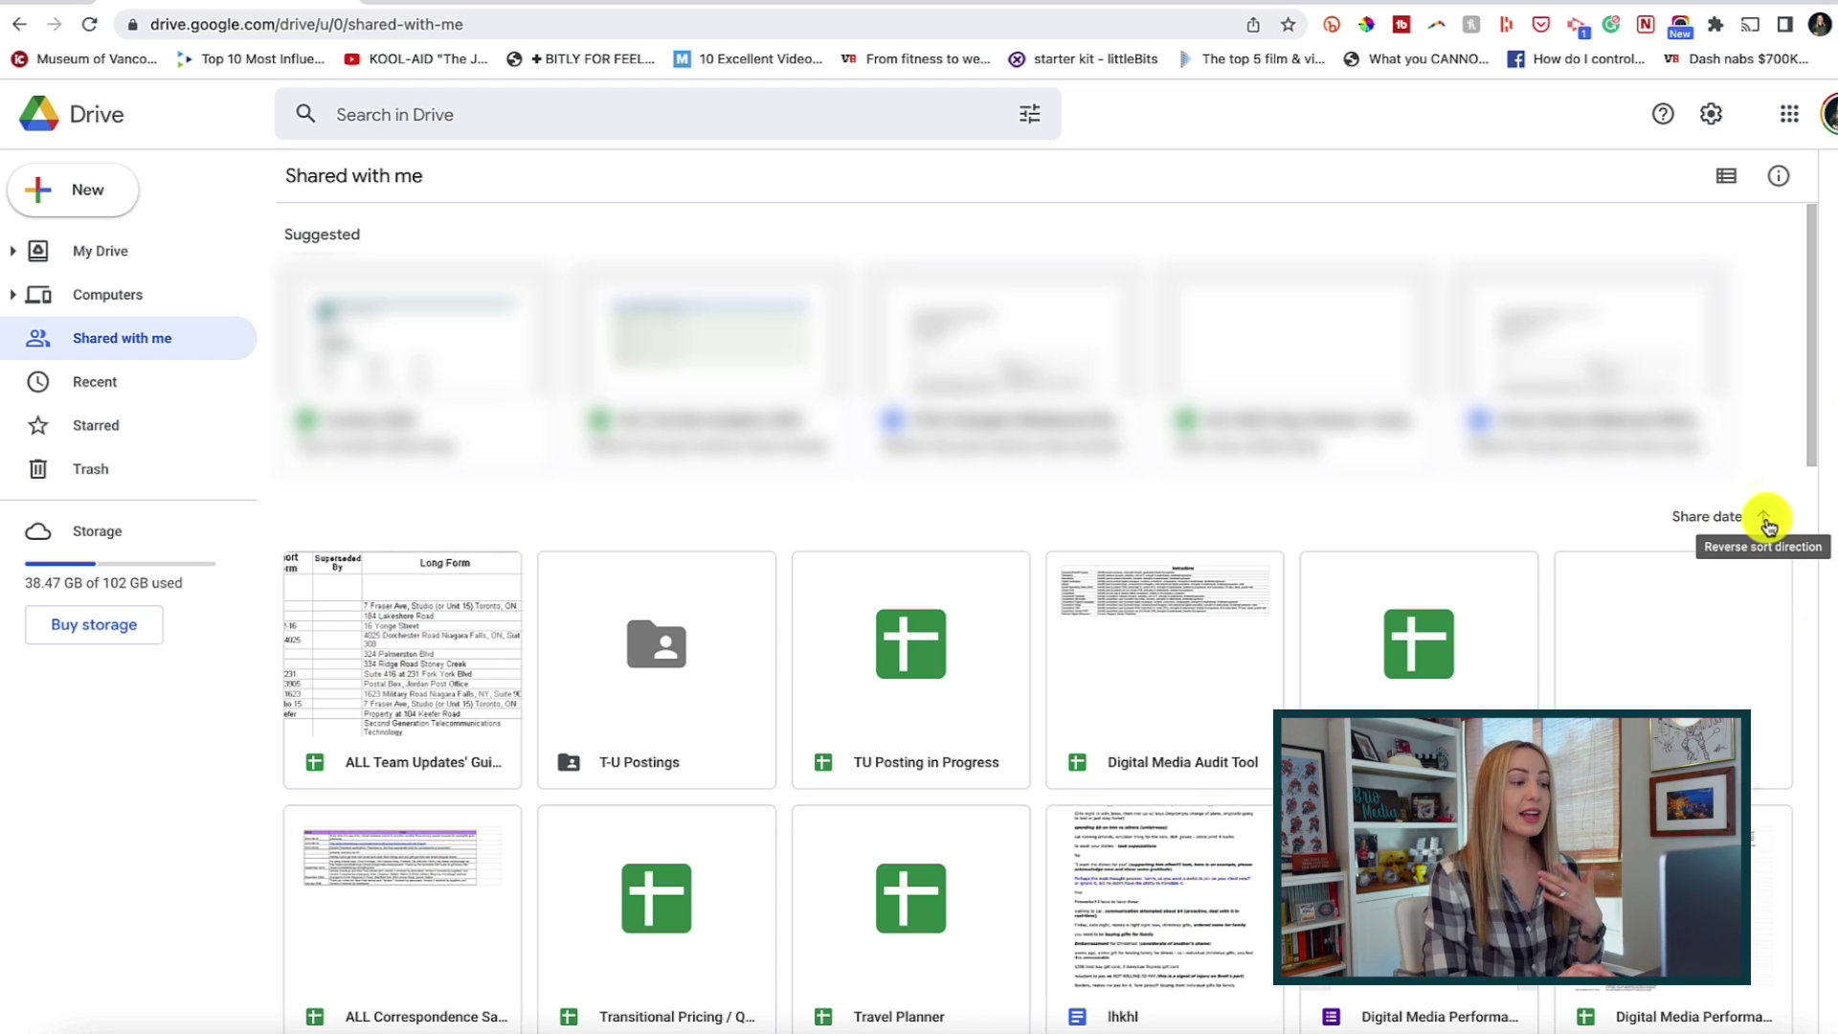
pyautogui.scroll(-4, 1768, 525)
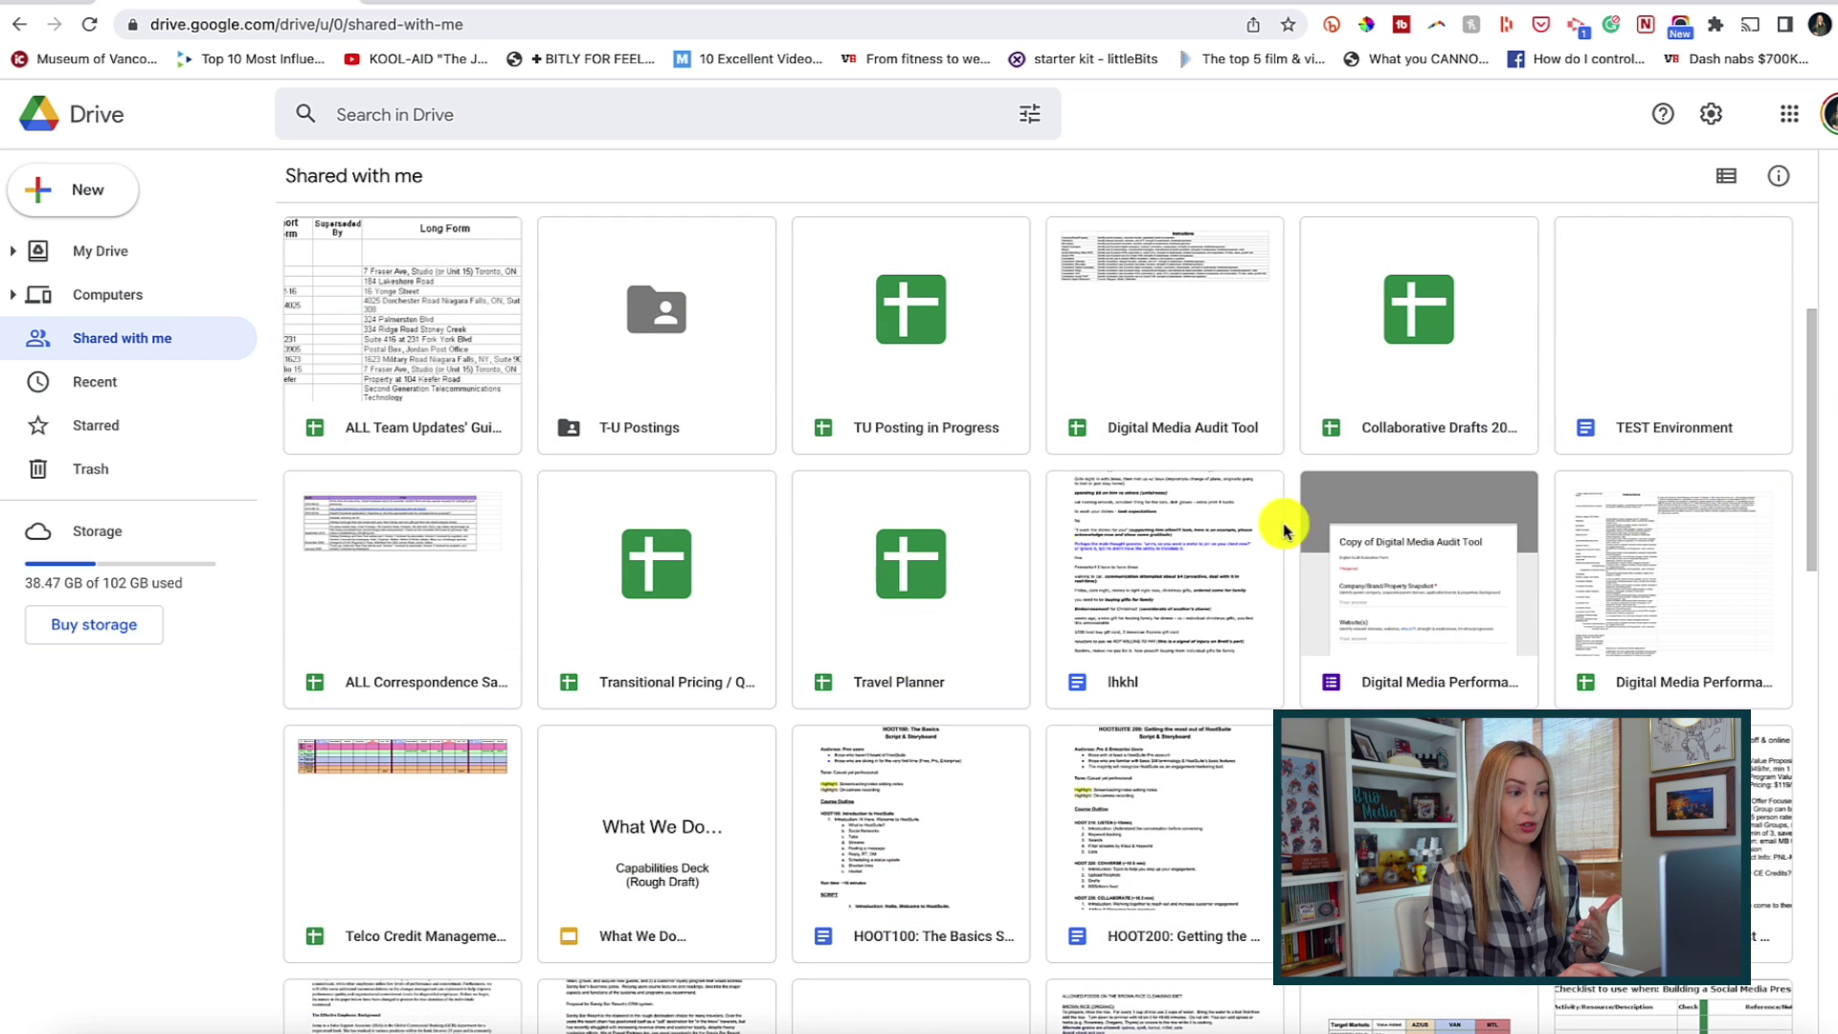
# - Select a block of shared files for removal, starting from ALL Team Updates
pyautogui.click(394, 373)
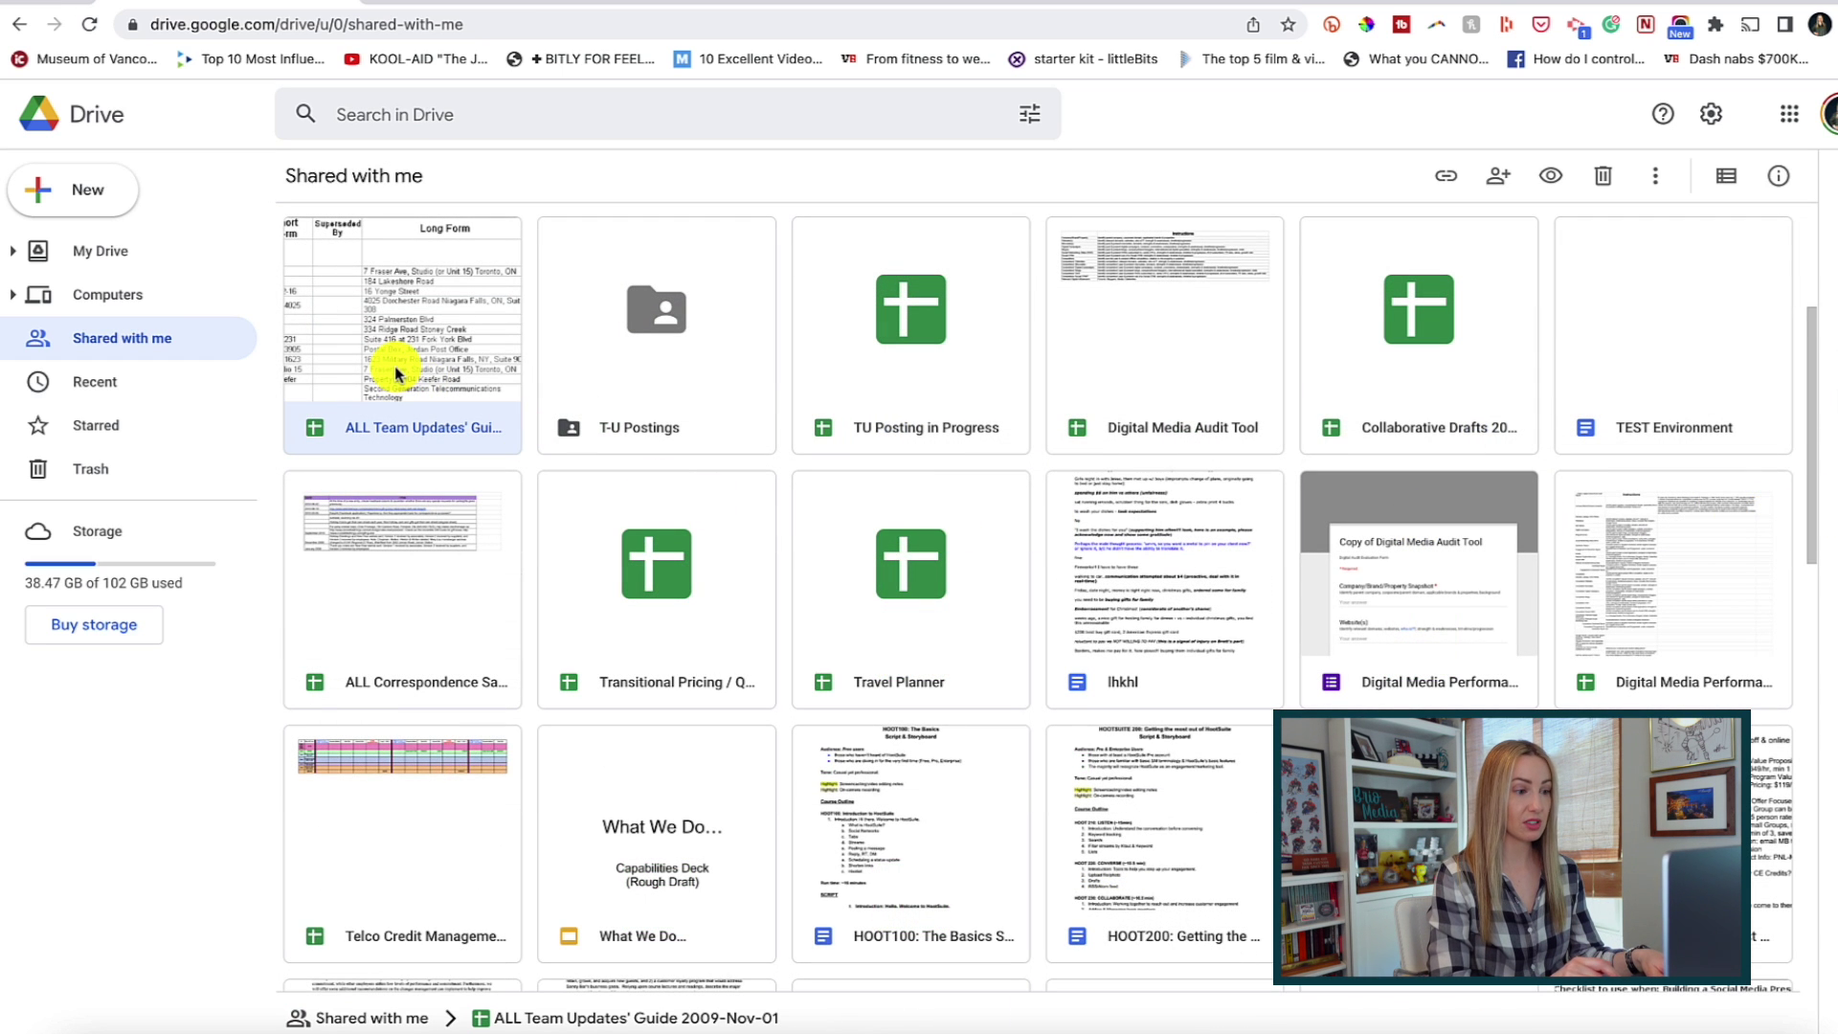
pyautogui.keyDown('shift'); pyautogui.click(1659, 608); pyautogui.keyUp('shift')
pyautogui.hotkey('shift', 'Down')
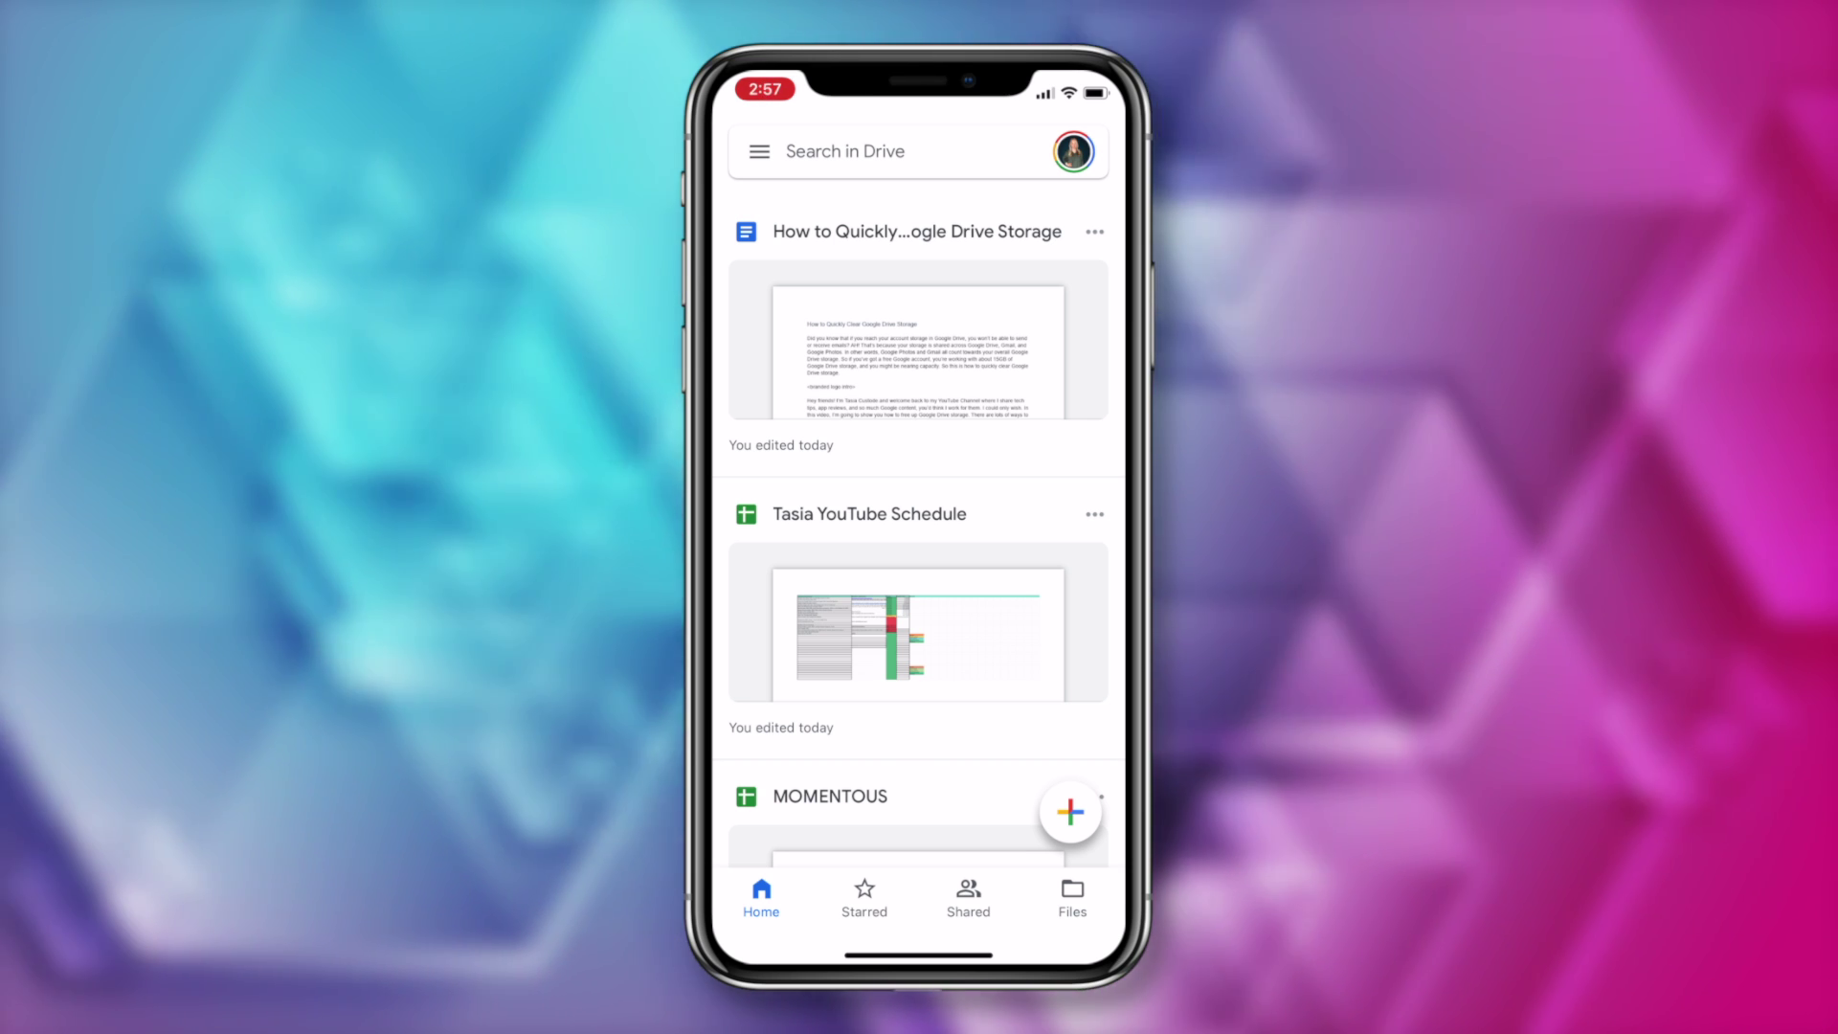
# - Open the Drive storage details (38.47 GB of 102 GB used) in Google One
pyautogui.click(760, 151)
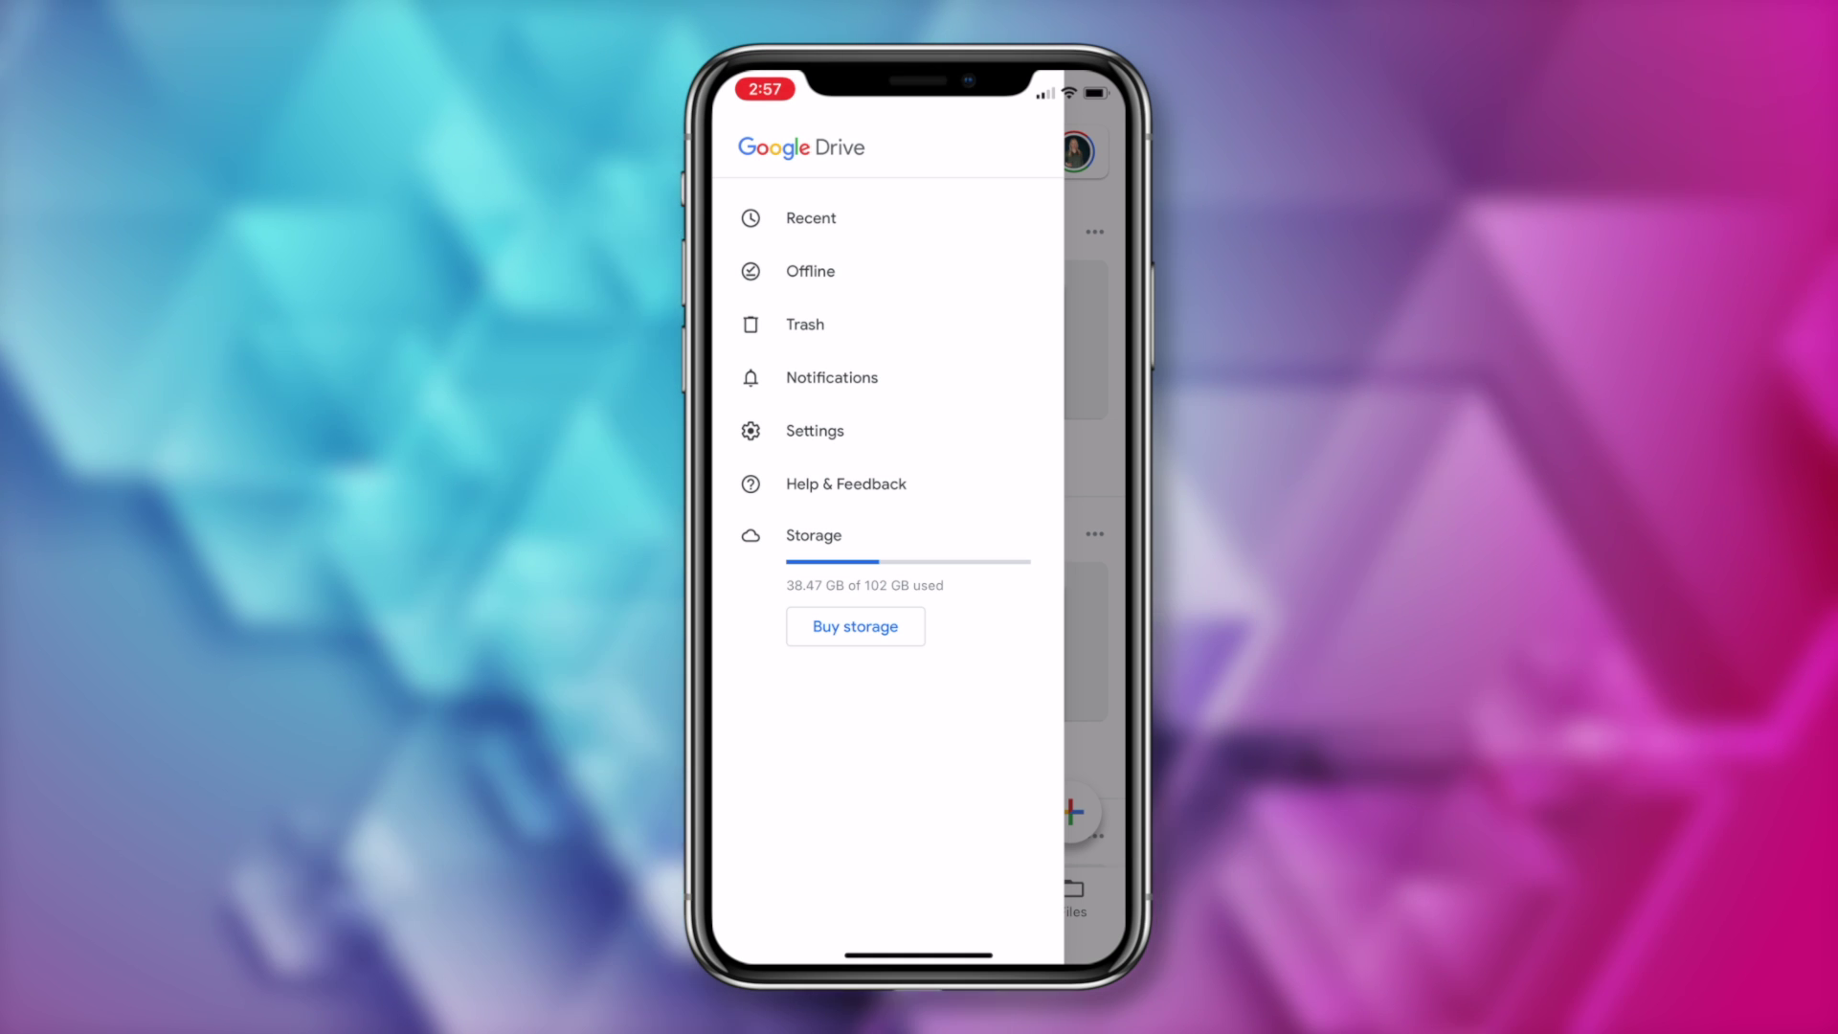
pyautogui.click(817, 536)
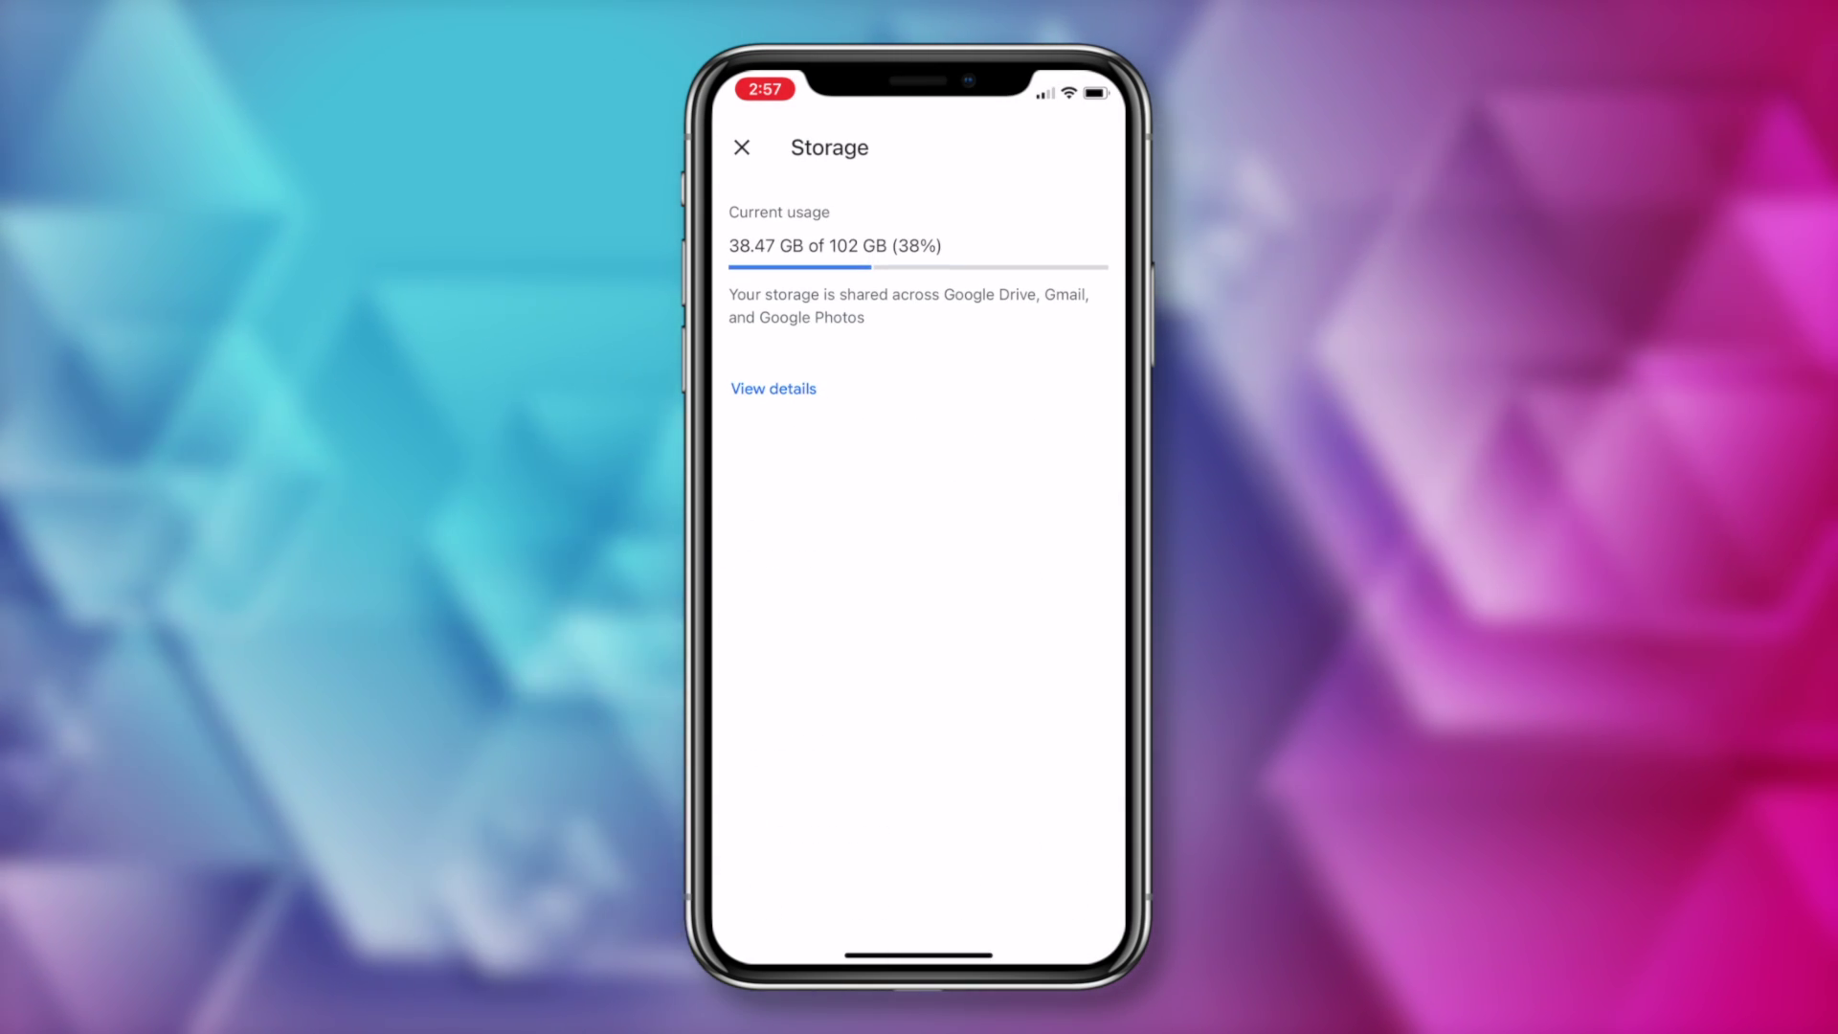
pyautogui.click(787, 389)
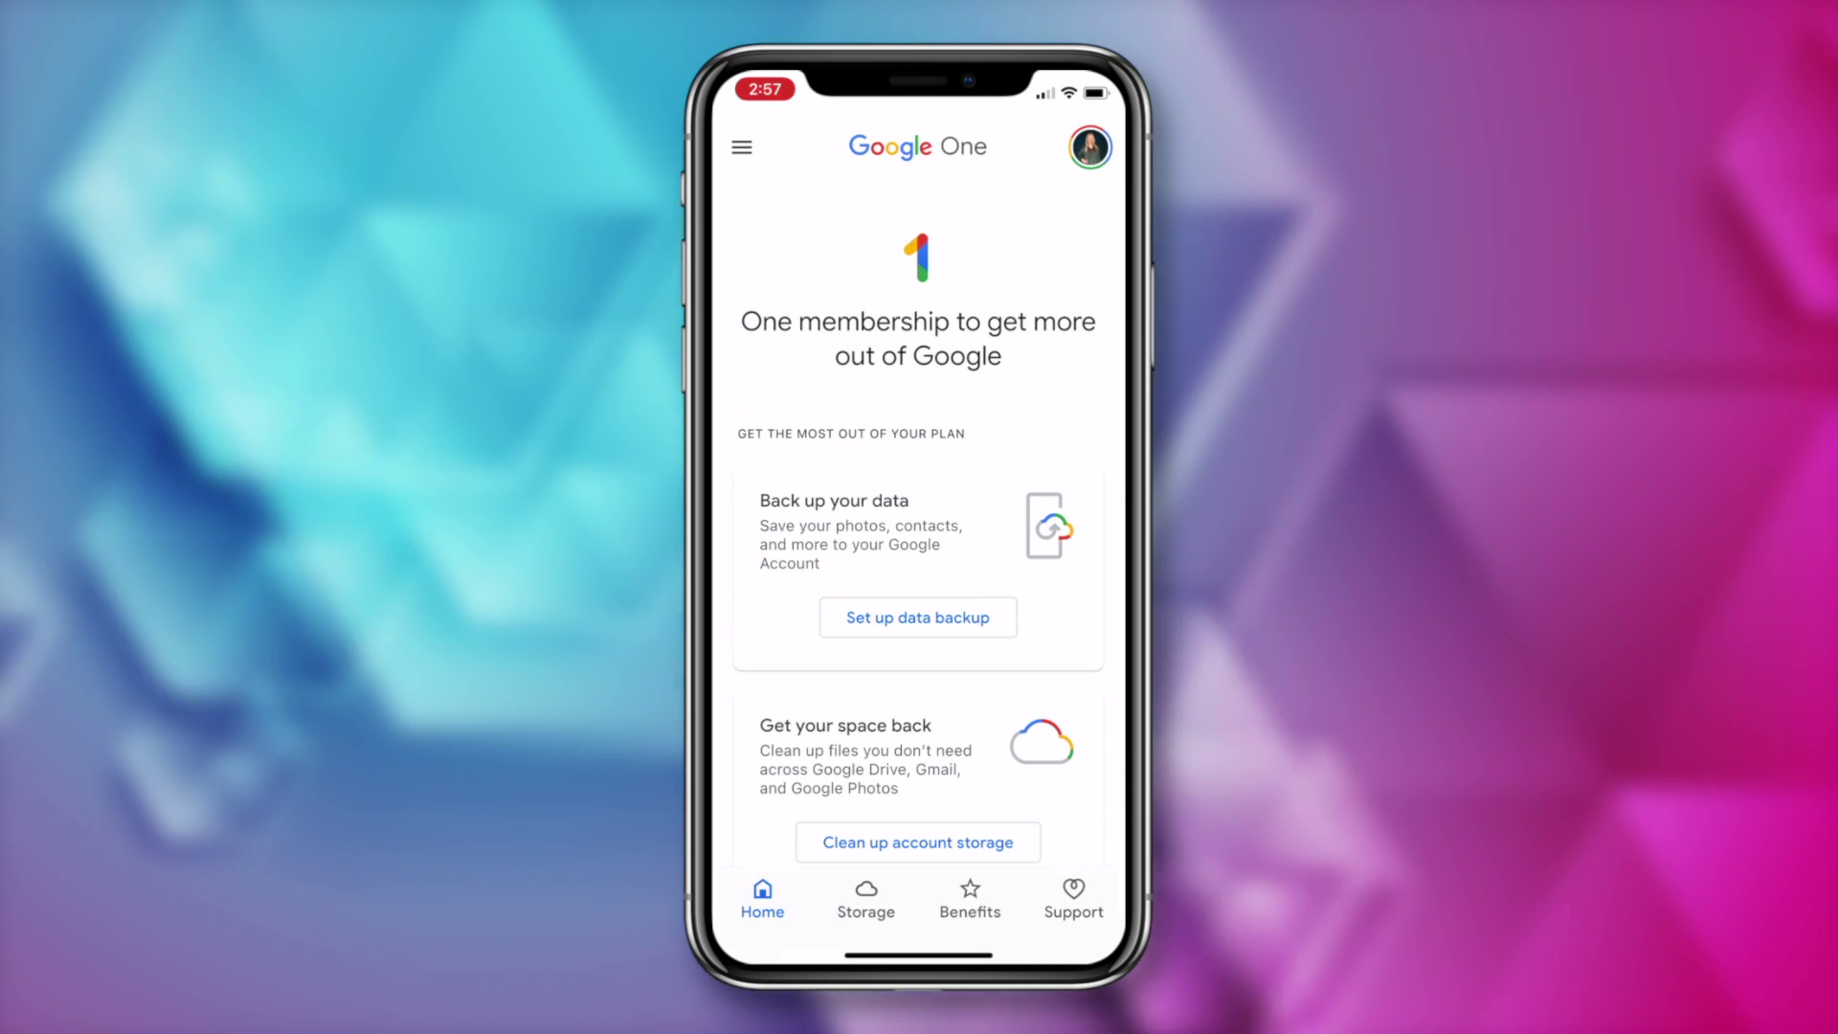
# - Open Google One's Storage manager and review the 4.2 GB of email attachments and 142 KB of videos
pyautogui.scroll(-2, 918, 526)
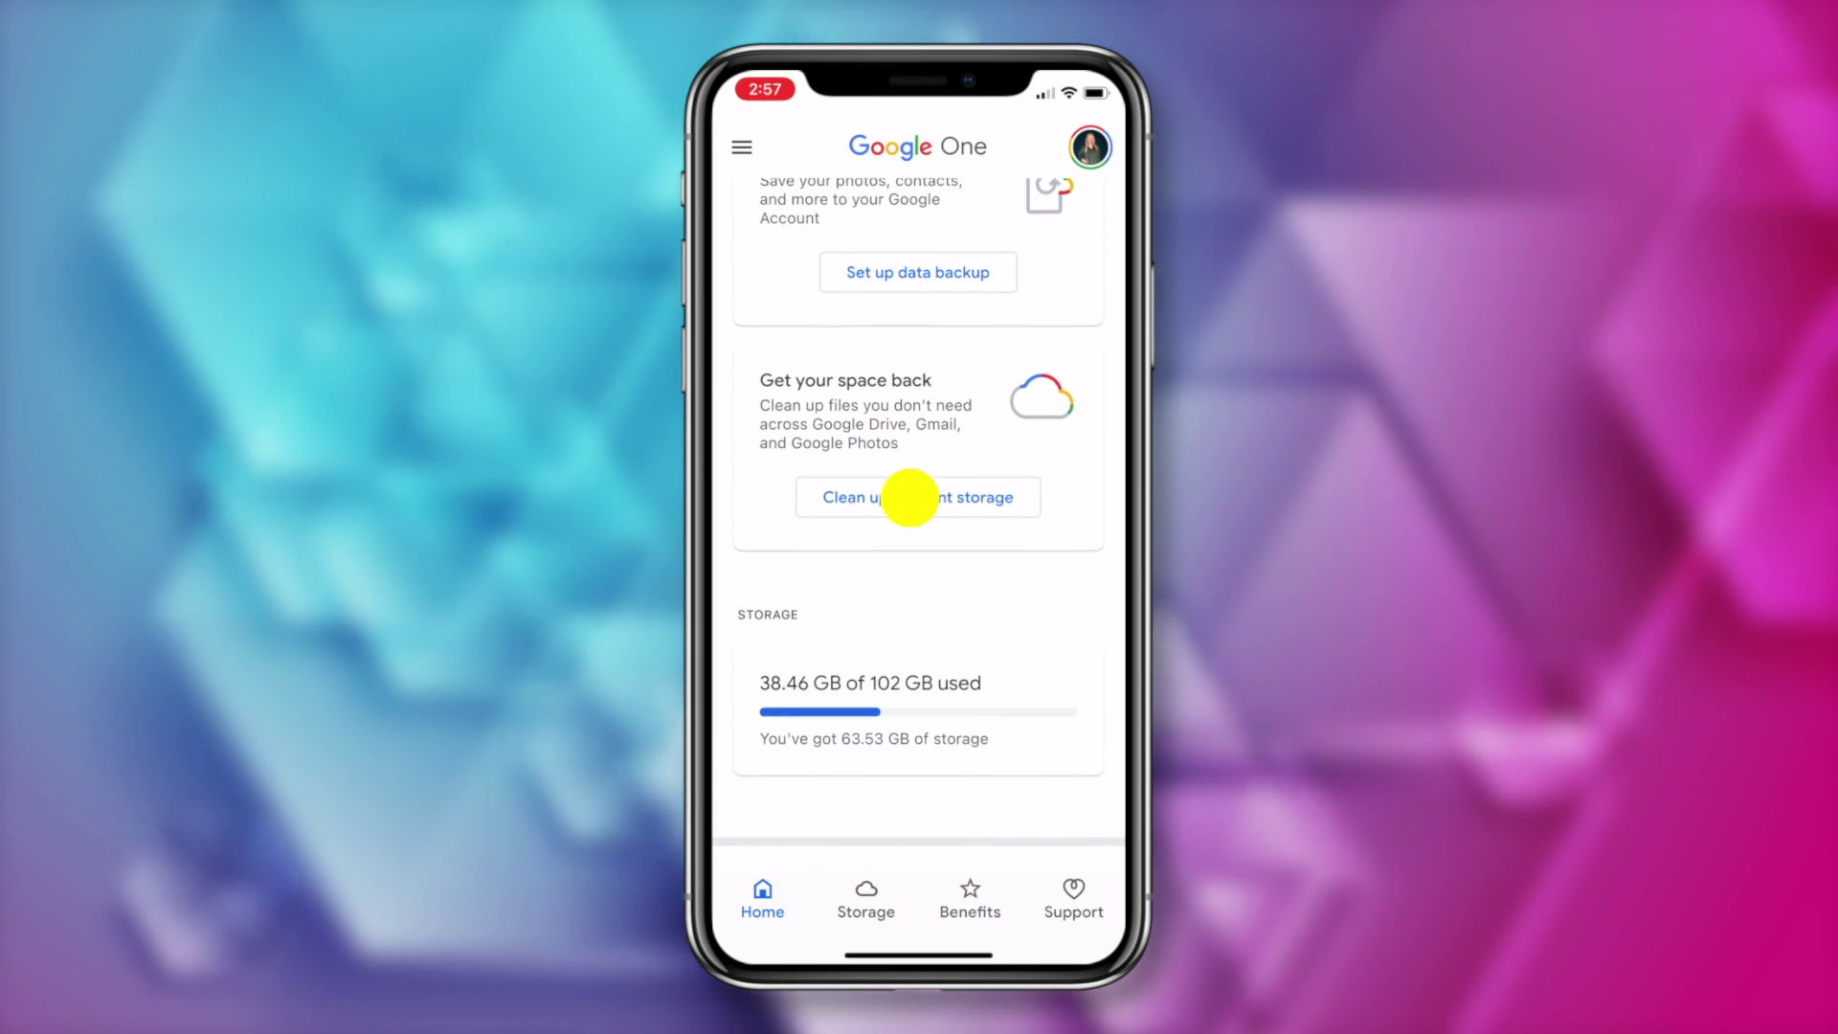
pyautogui.click(910, 497)
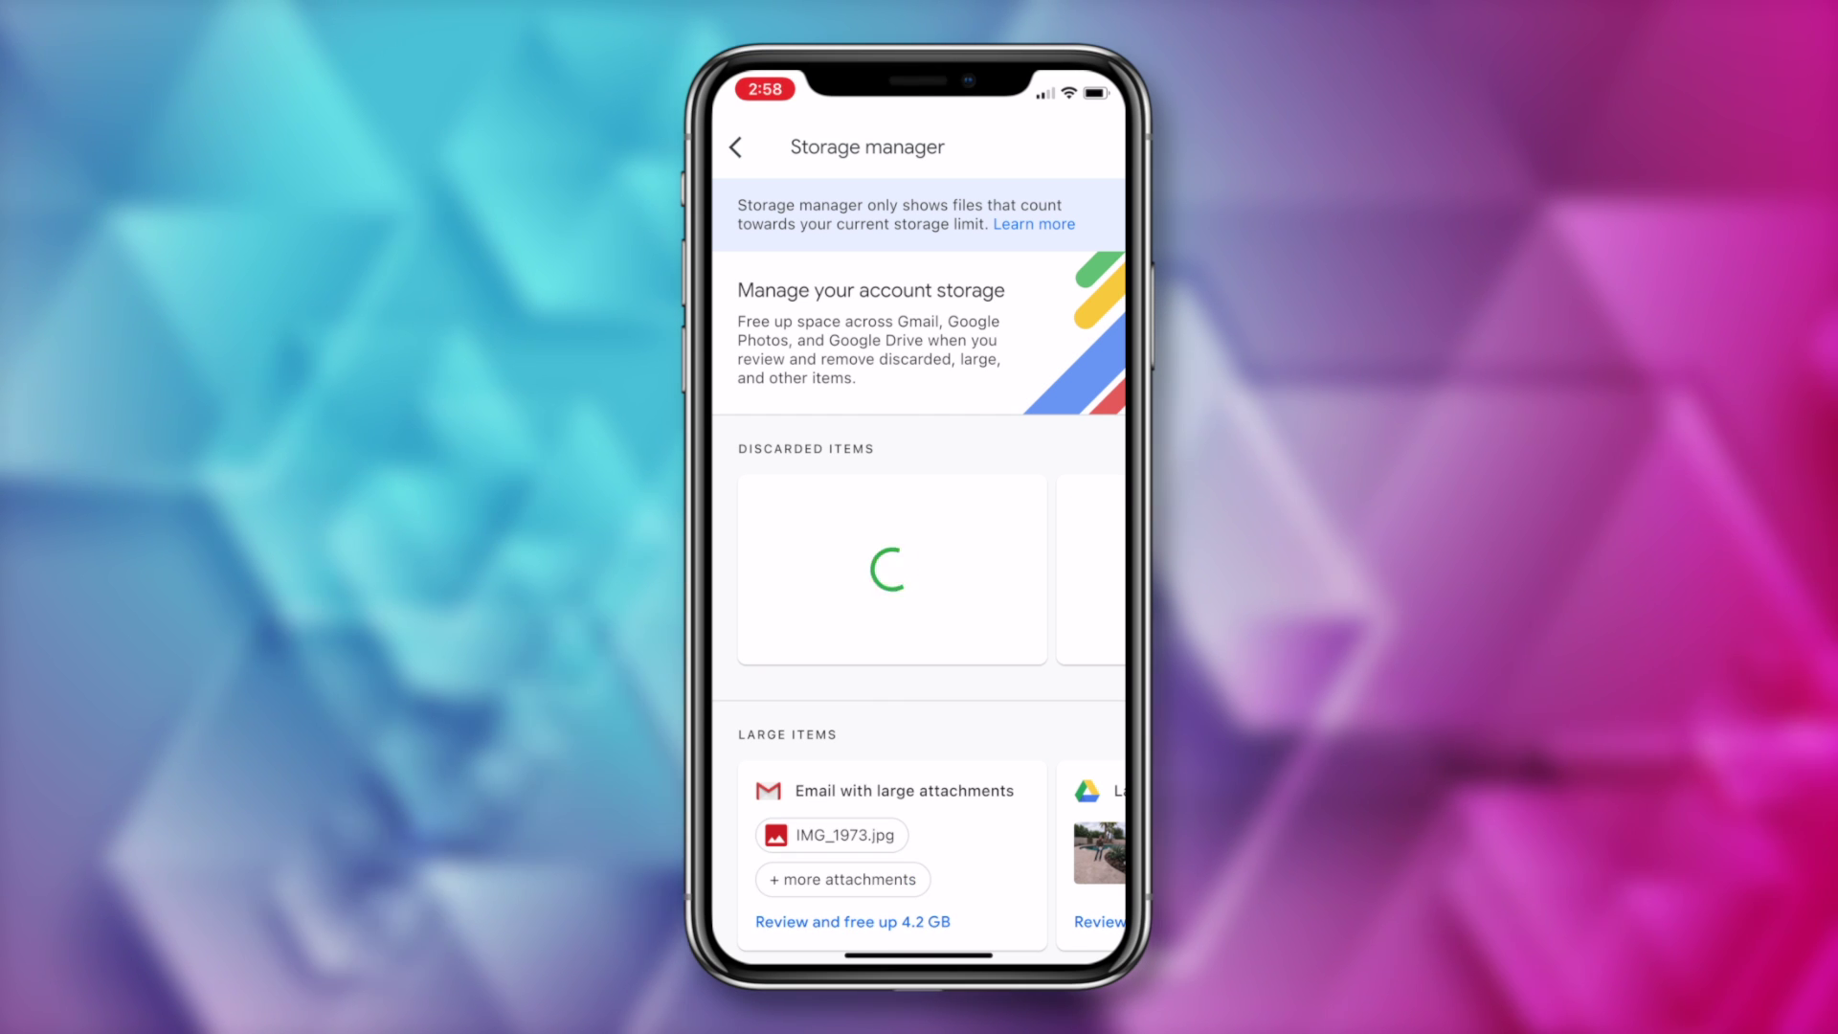
pyautogui.hscroll(5, 919, 569)
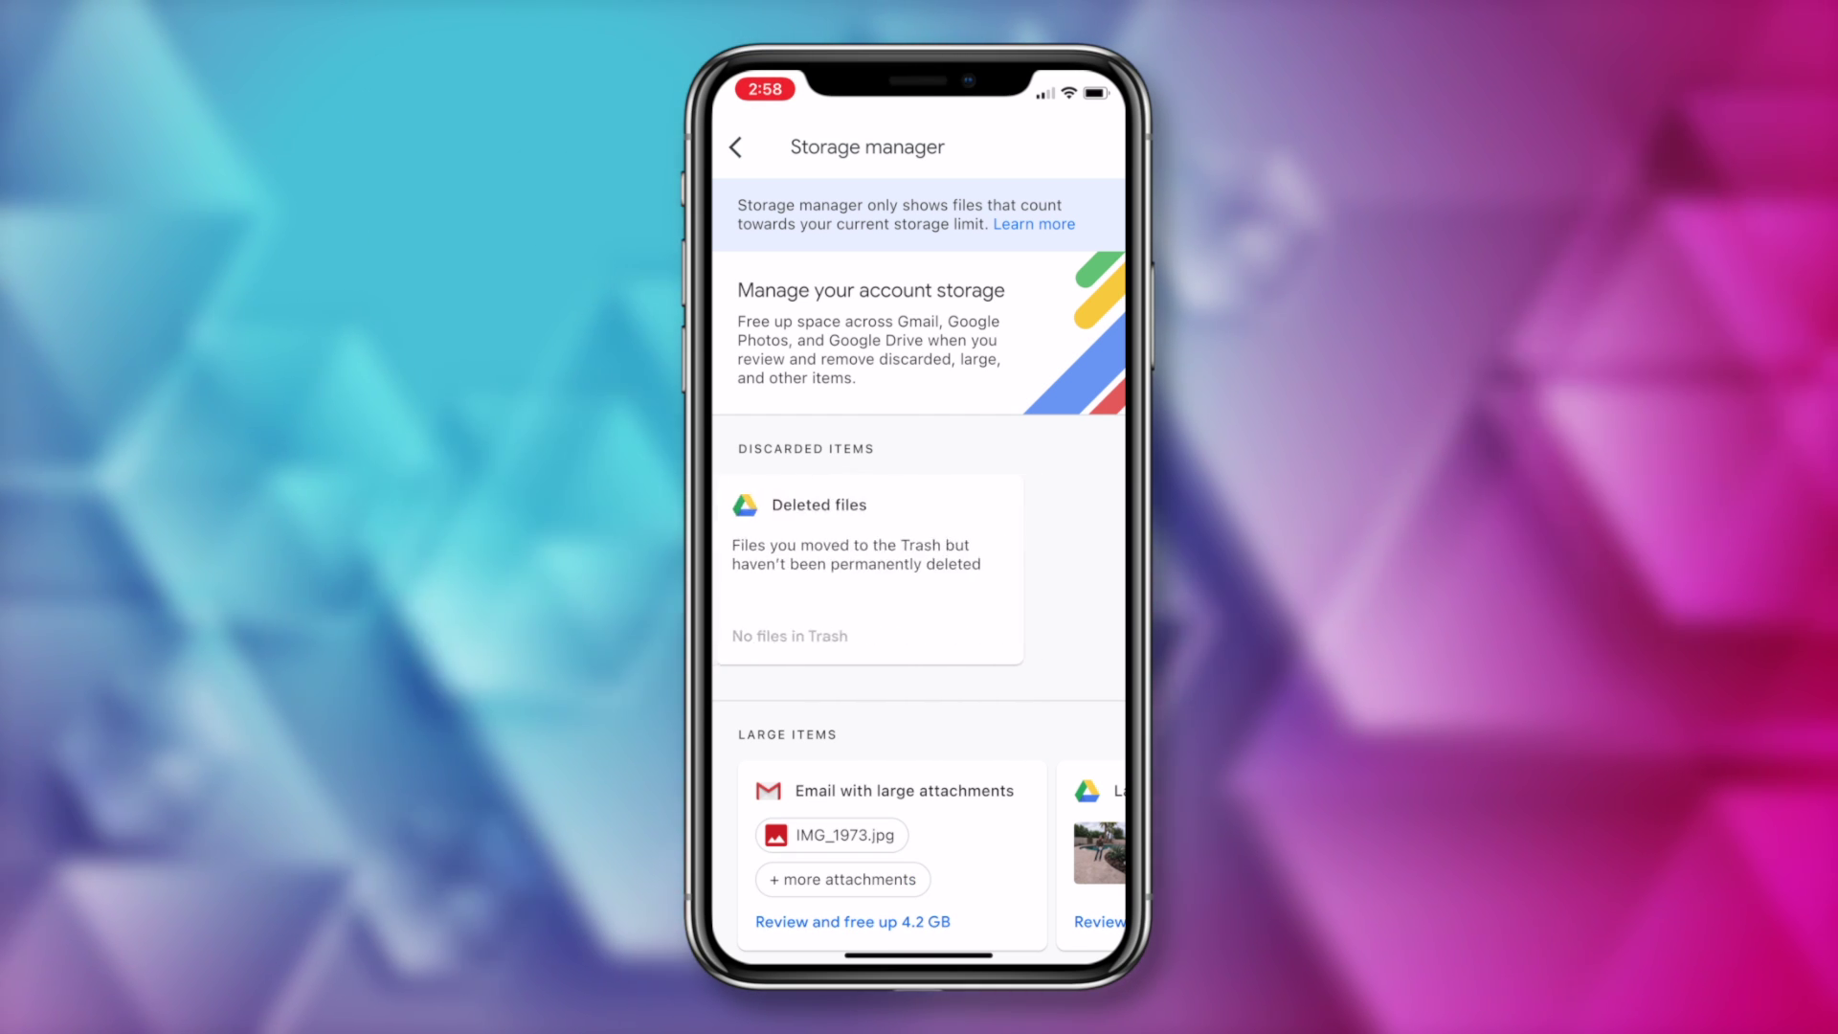
pyautogui.scroll(-4, 919, 574)
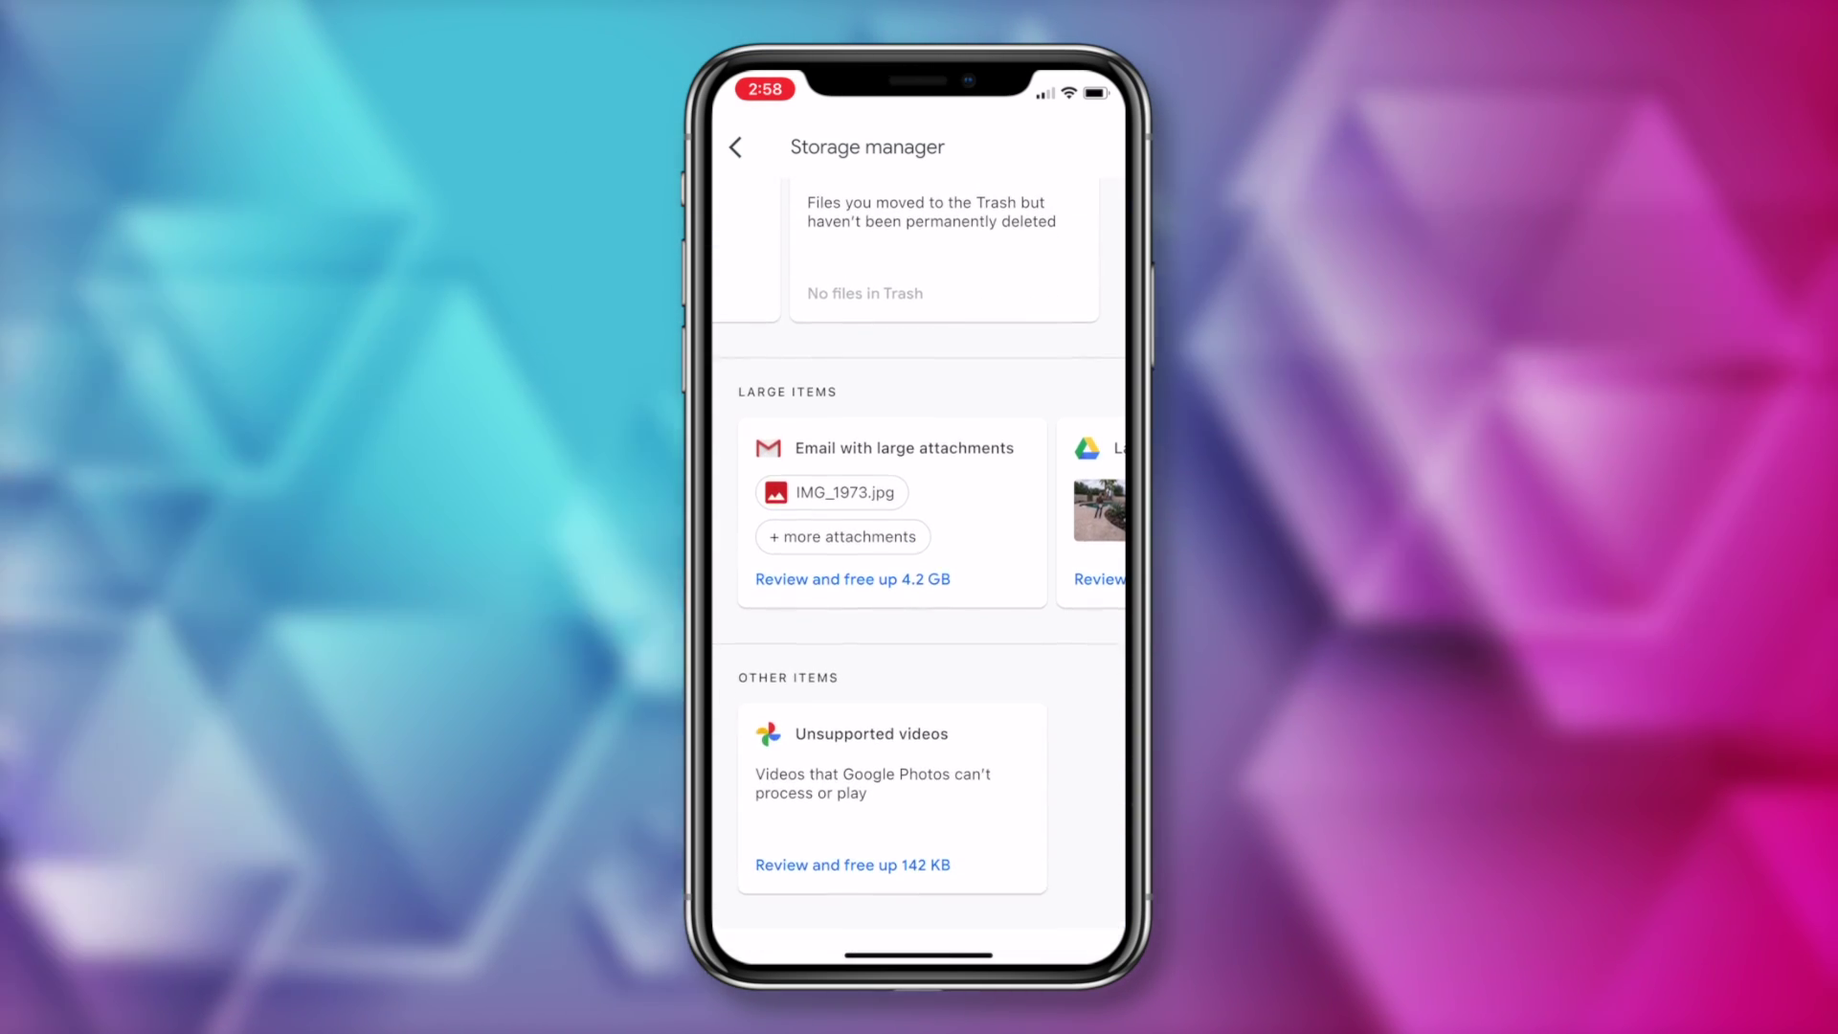